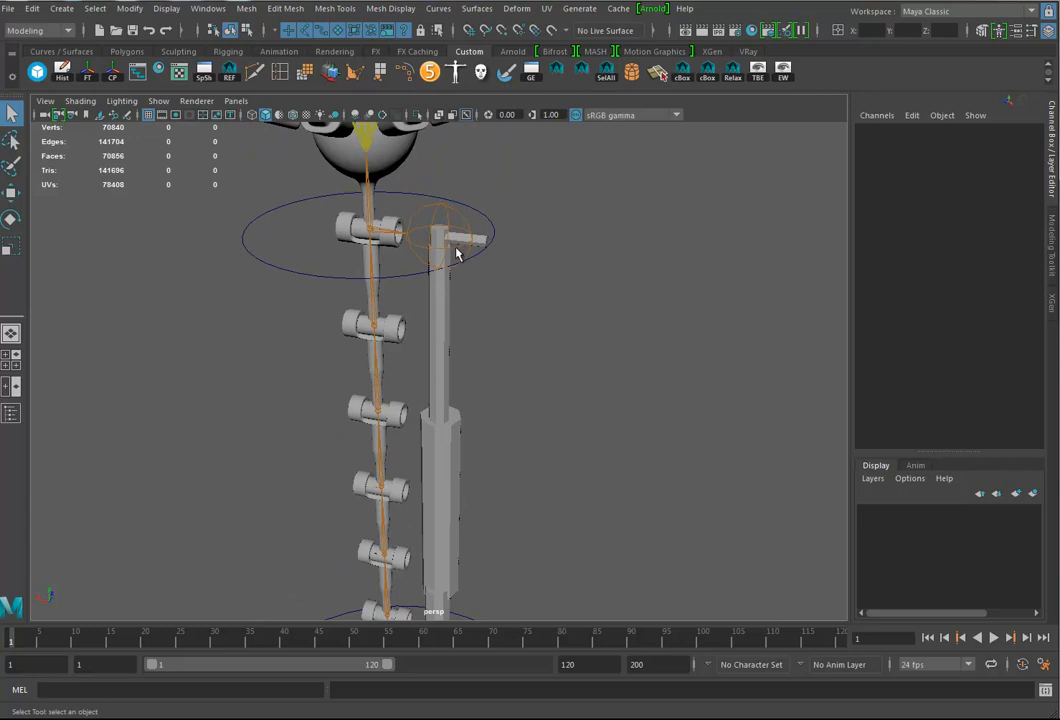
Create a locator at the rig's base and move it along Z to about 1769, clear of the piston
{"action": "left_click_drag", "start_coordinate": [540, 359], "coordinate": [483, 378], "text": "alt"}
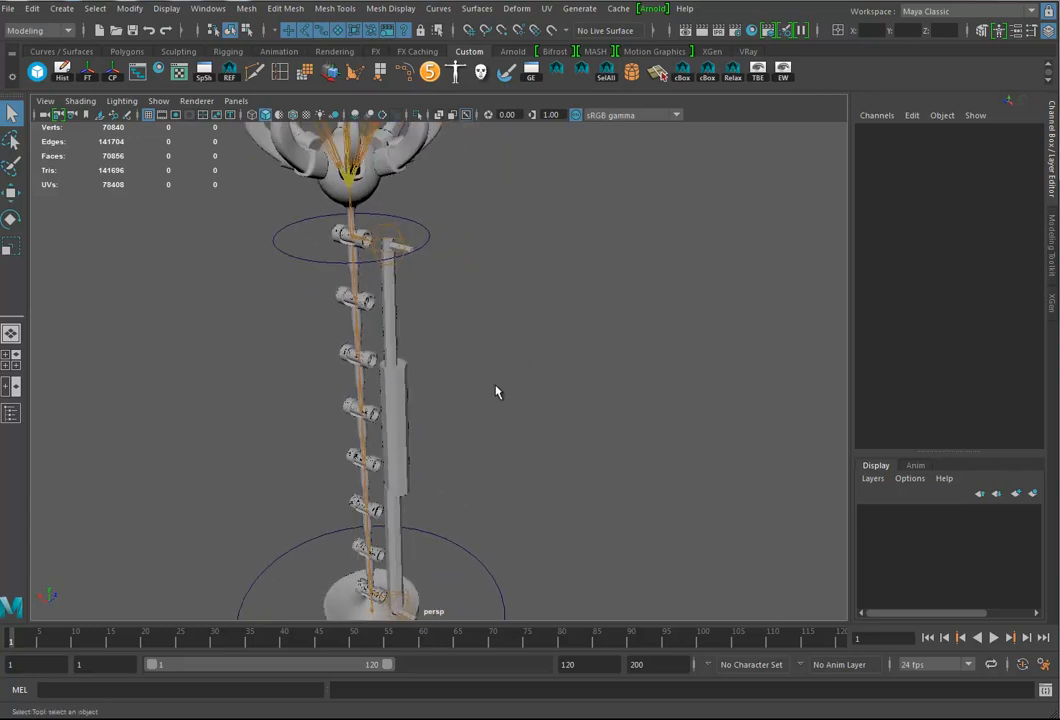
{"action": "left_click", "coordinate": [62, 8]}
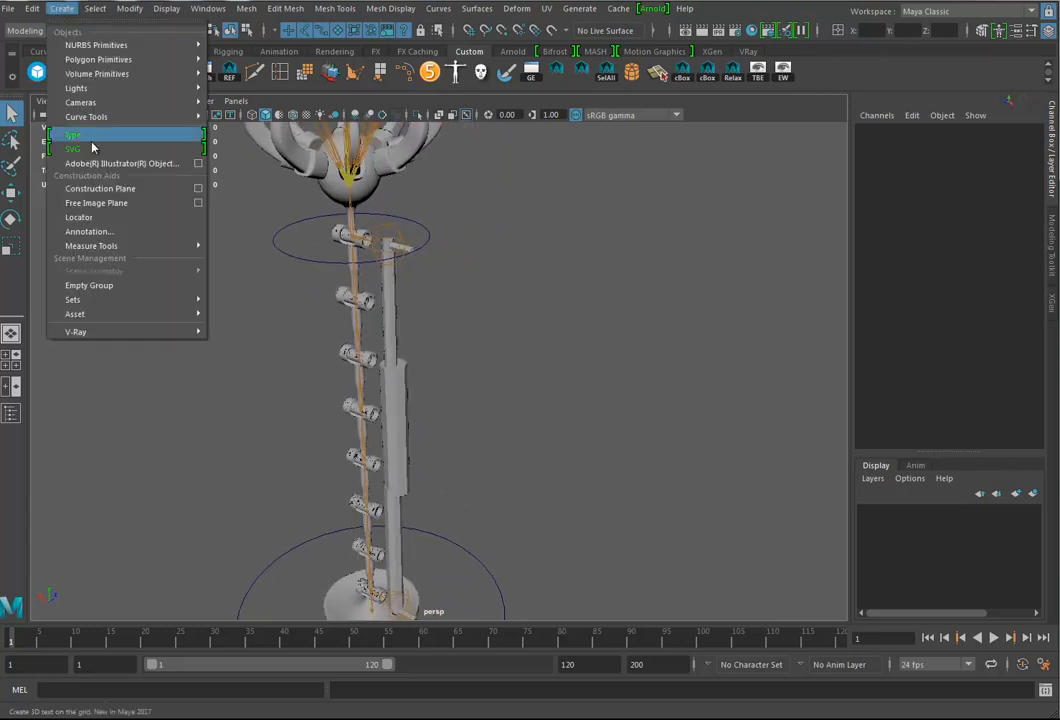
{"action": "left_click", "coordinate": [88, 217]}
{"action": "left_click_drag", "start_coordinate": [490, 473], "coordinate": [499, 379], "text": "alt"}
{"action": "key", "text": "w"}
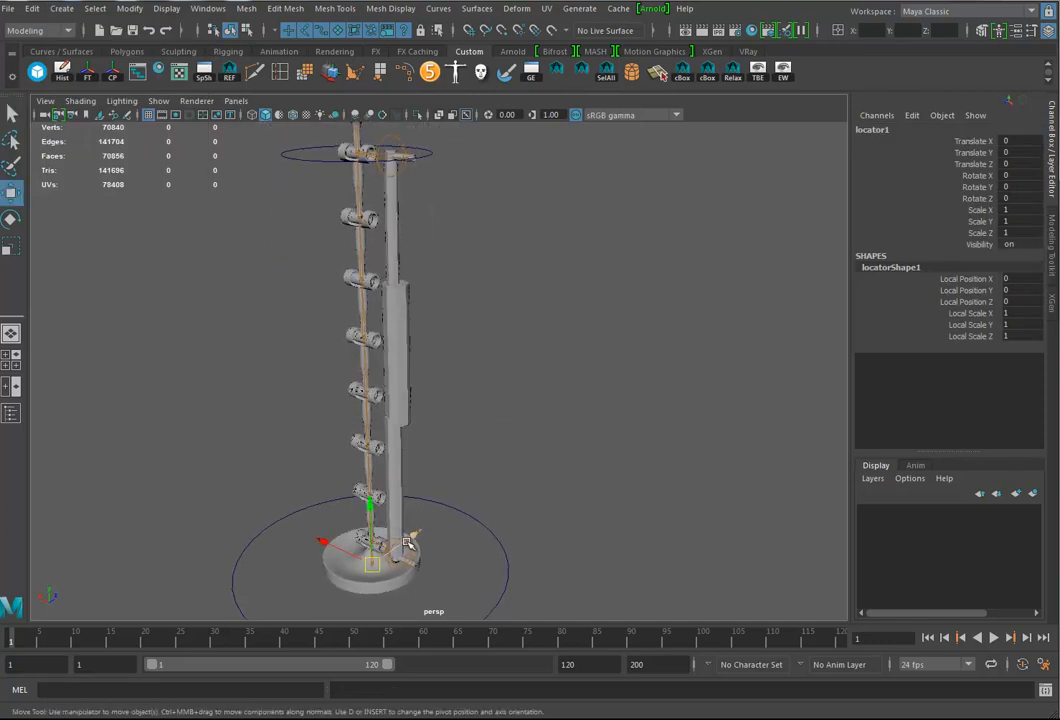
{"action": "left_click_drag", "start_coordinate": [412, 538], "coordinate": [542, 454]}
Enlarge the locator by setting its Local Scale X, Y and Z to 255
{"action": "left_click_drag", "start_coordinate": [966, 313], "coordinate": [958, 336]}
{"action": "middle_click_drag", "start_coordinate": [630, 386], "coordinate": [783, 386]}
{"action": "middle_click_drag", "start_coordinate": [555, 426], "coordinate": [796, 436]}
{"action": "middle_click_drag", "start_coordinate": [557, 460], "coordinate": [857, 442]}
{"action": "middle_click_drag", "start_coordinate": [619, 470], "coordinate": [707, 456]}
{"action": "mouse_move", "coordinate": [650, 423]}
{"action": "left_mouse_down", "text": "alt"}
{"action": "mouse_move", "coordinate": [622, 426]}
{"action": "mouse_move", "coordinate": [645, 424]}
{"action": "left_mouse_up", "text": "alt"}
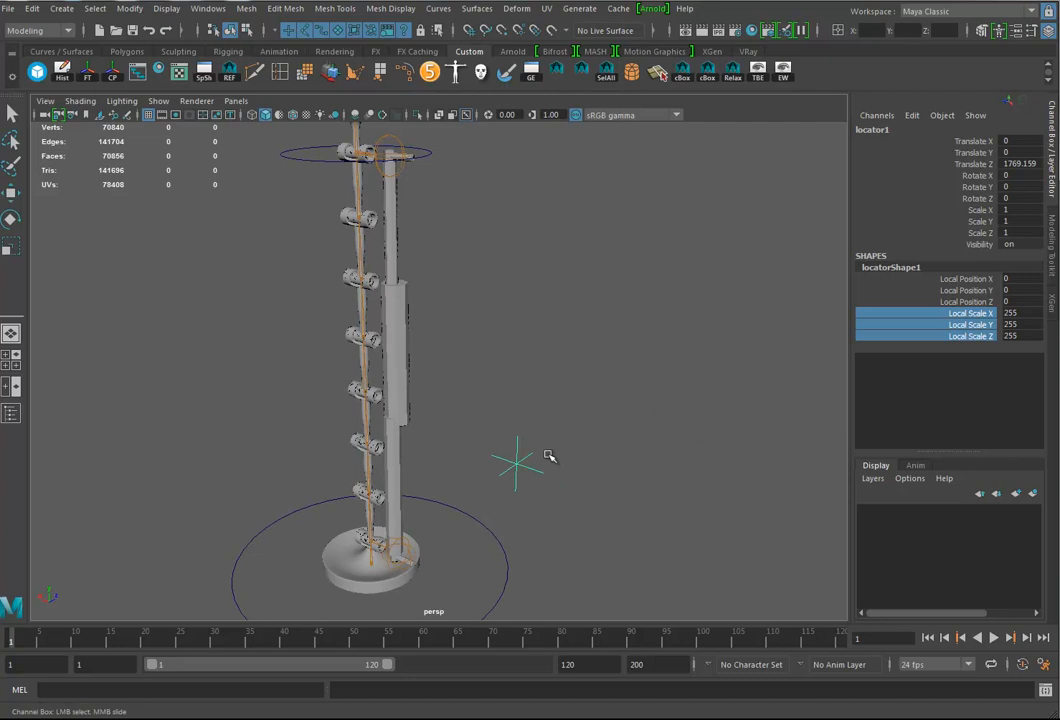
Raise the locator to about 343 in Y and rename it locator_Orient
{"action": "key", "text": "w"}
{"action": "left_click_drag", "start_coordinate": [523, 402], "coordinate": [522, 364]}
{"action": "middle_click_drag", "start_coordinate": [600, 425], "coordinate": [612, 480], "text": "alt"}
{"action": "left_click", "coordinate": [916, 129]}
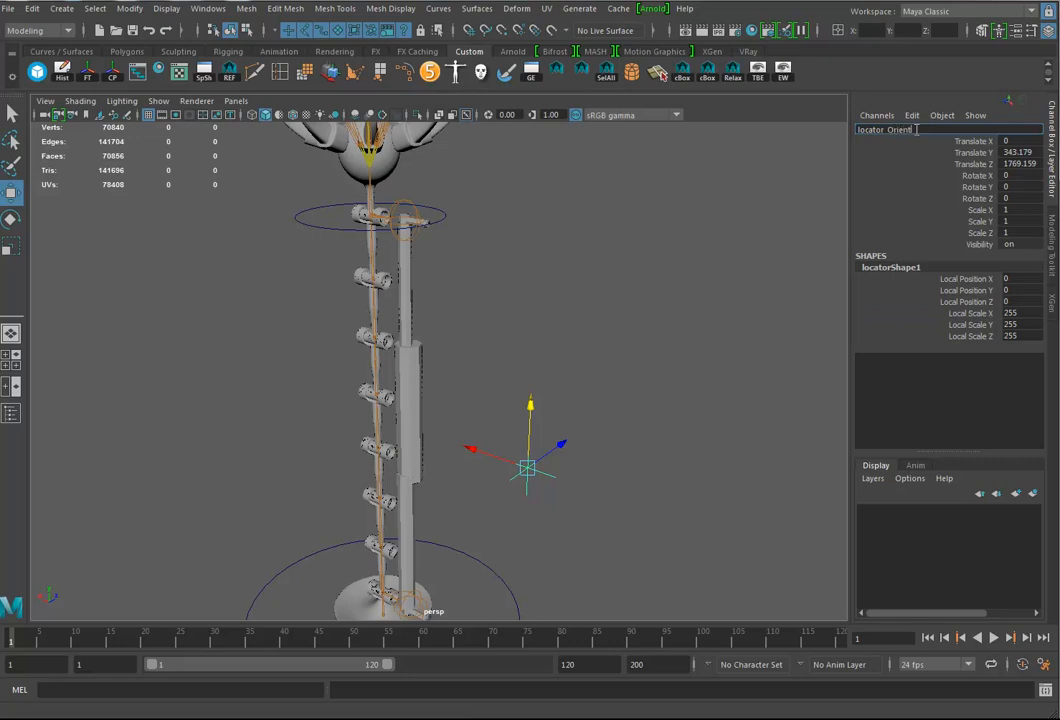
{"action": "type", "text": "locator_Orient"}
{"action": "key", "text": "Return"}
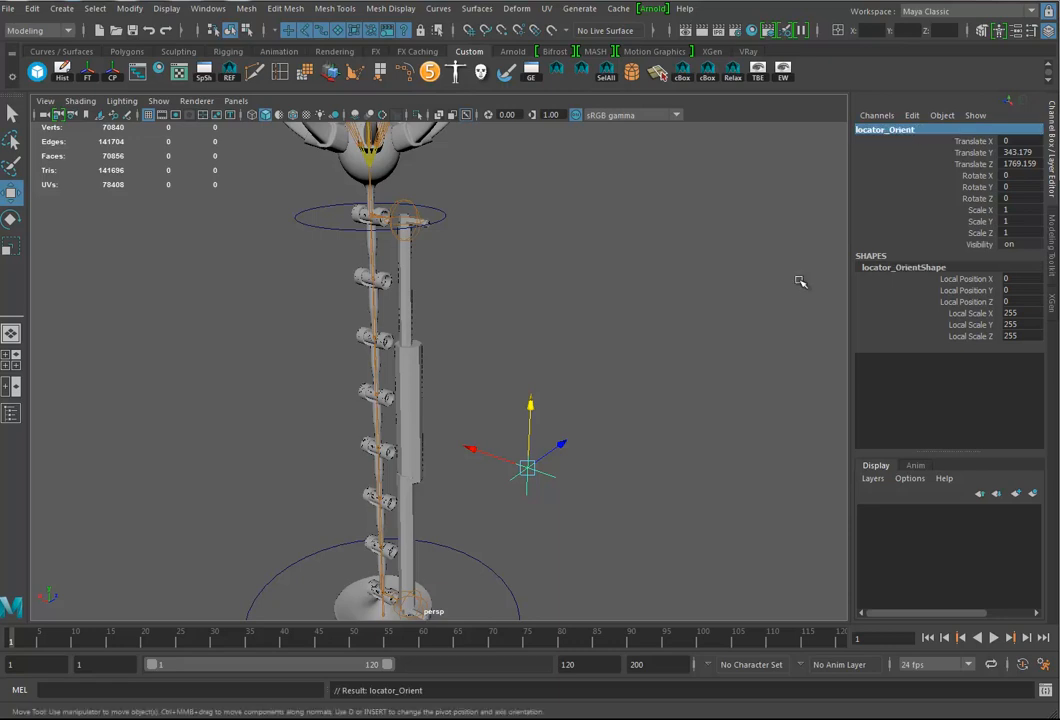
Replace the first word of the locator's name so that it reads Piston_Orient
{"action": "left_click_drag", "start_coordinate": [473, 447], "coordinate": [749, 132], "text": "alt"}
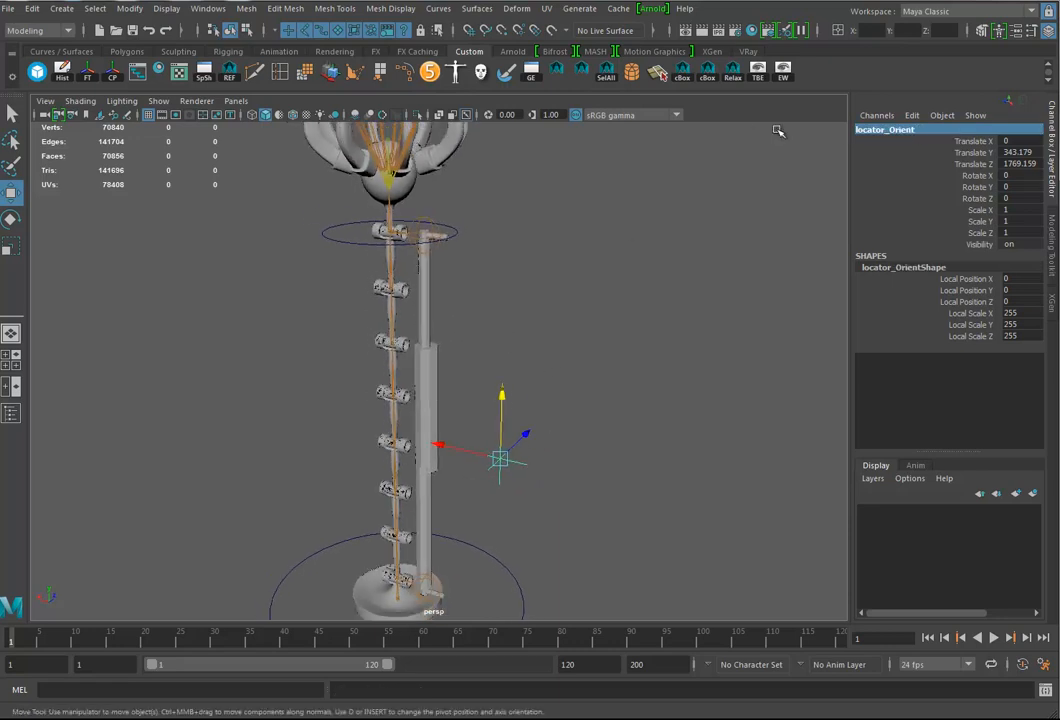
{"action": "double_click", "coordinate": [888, 133]}
{"action": "left_click_drag", "start_coordinate": [884, 131], "coordinate": [871, 131]}
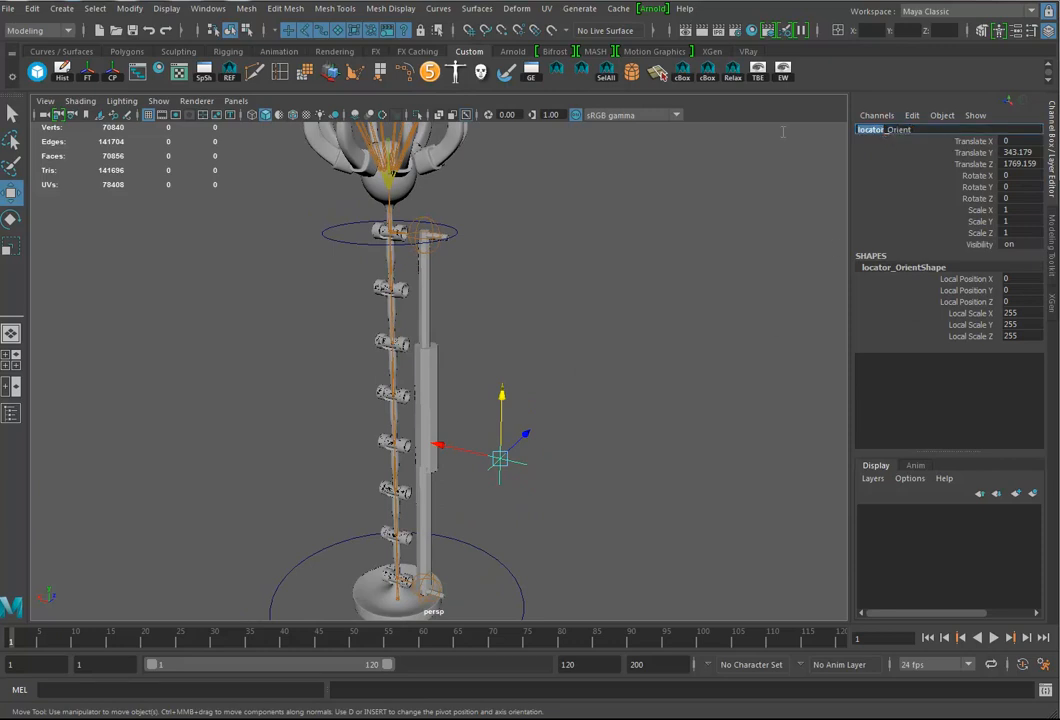
{"action": "type", "text": "Piston"}
{"action": "key", "text": "Return"}
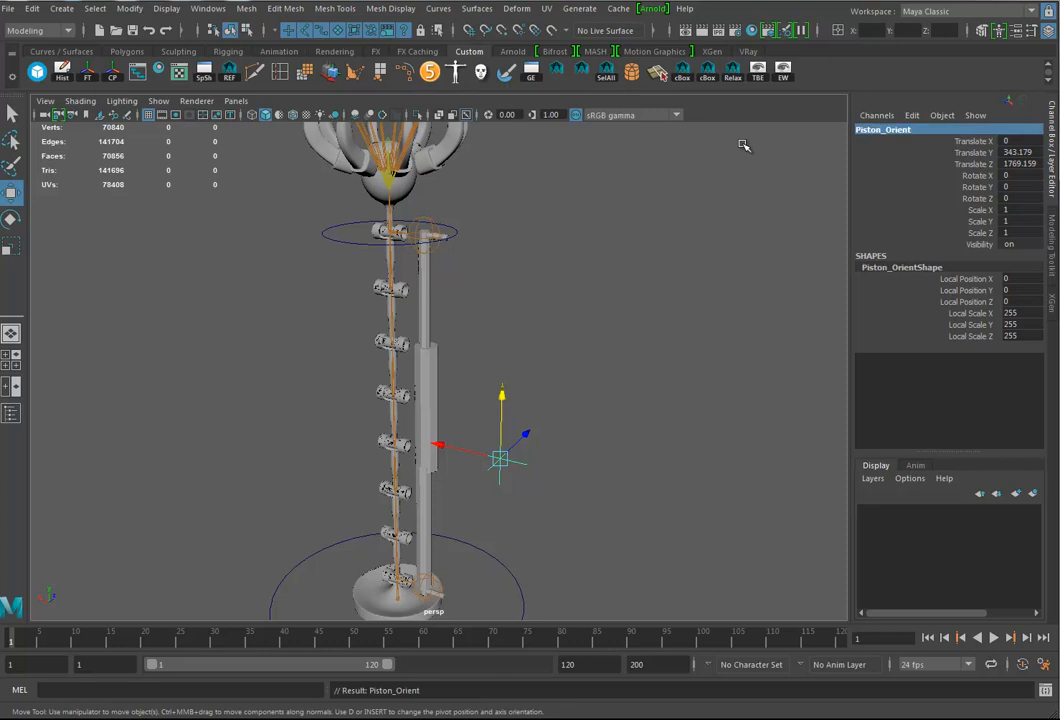
Set World Up Type to Object Rotation Up on the aim constraint of the piston's upper joint
{"action": "left_click_drag", "start_coordinate": [484, 341], "coordinate": [558, 457], "text": "alt"}
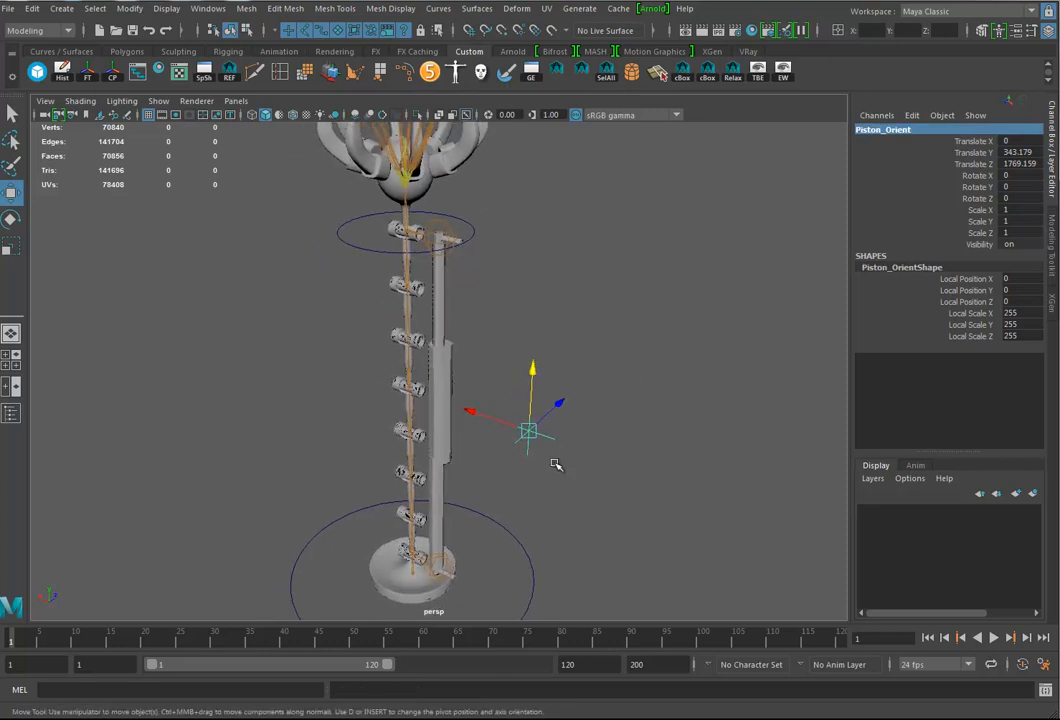
{"action": "left_click", "coordinate": [445, 228]}
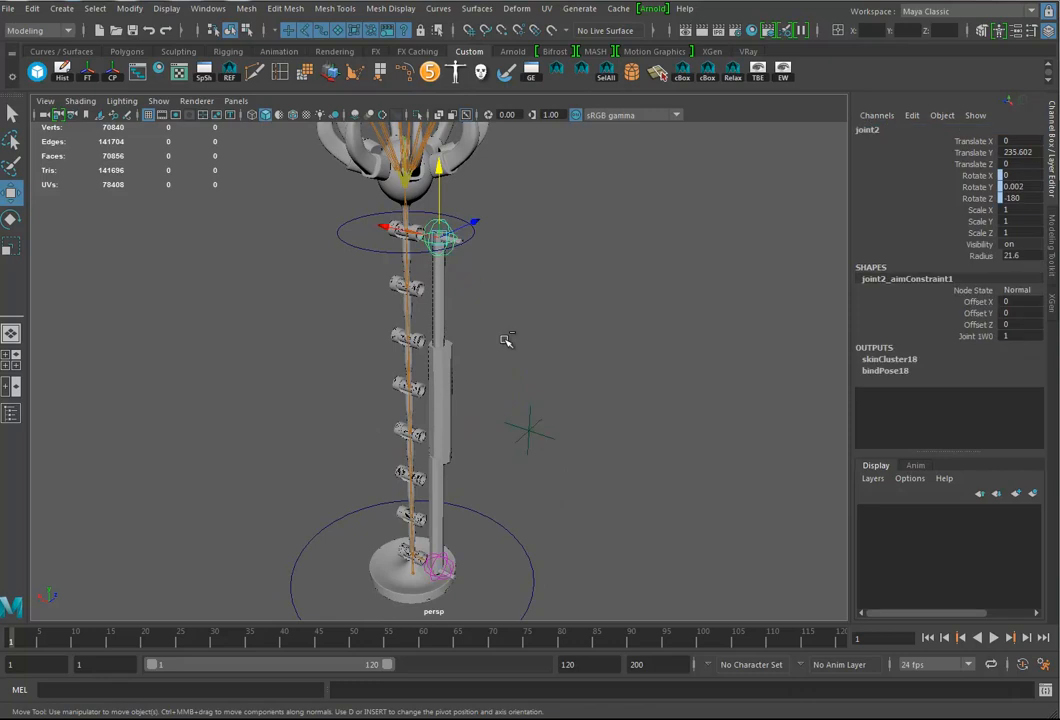
{"action": "key", "text": "ctrl+a"}
{"action": "left_click_drag", "start_coordinate": [296, 108], "coordinate": [752, 43]}
{"action": "middle_click_drag", "start_coordinate": [559, 419], "coordinate": [476, 412], "text": "alt"}
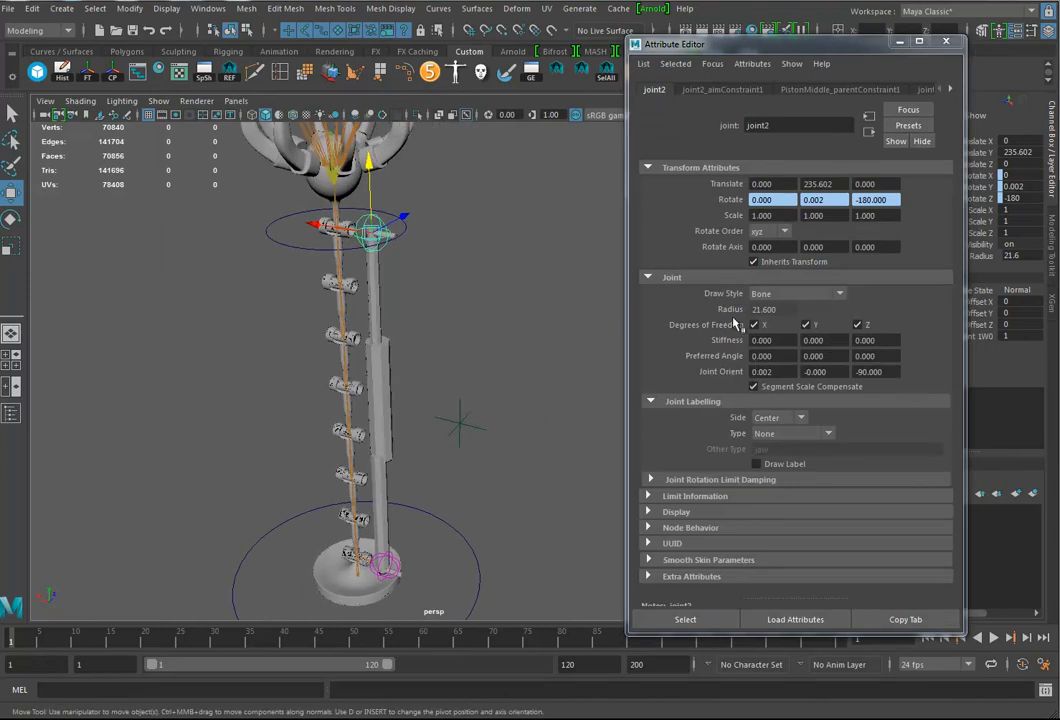
{"action": "left_click", "coordinate": [728, 90]}
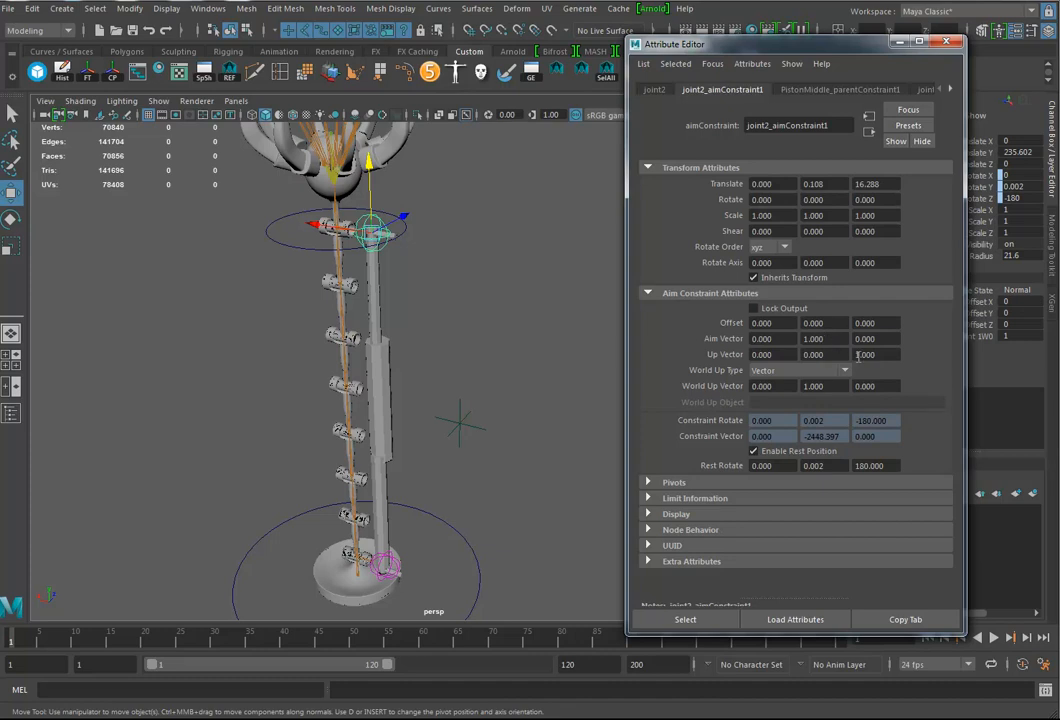
{"action": "left_click", "coordinate": [844, 372]}
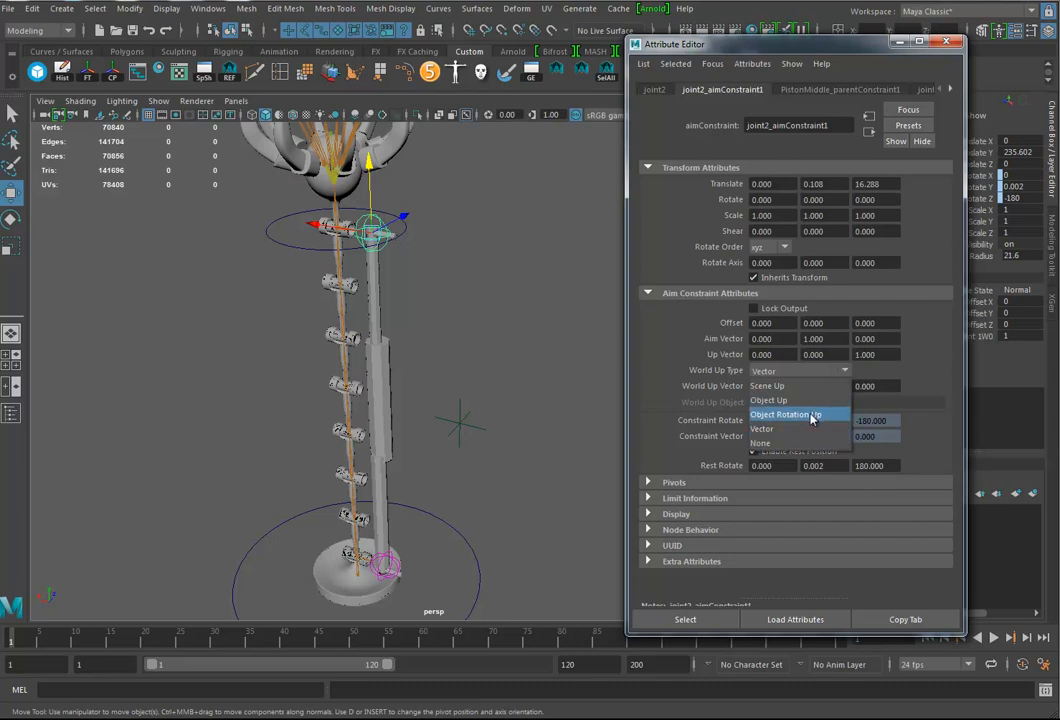
{"action": "left_click", "coordinate": [817, 415]}
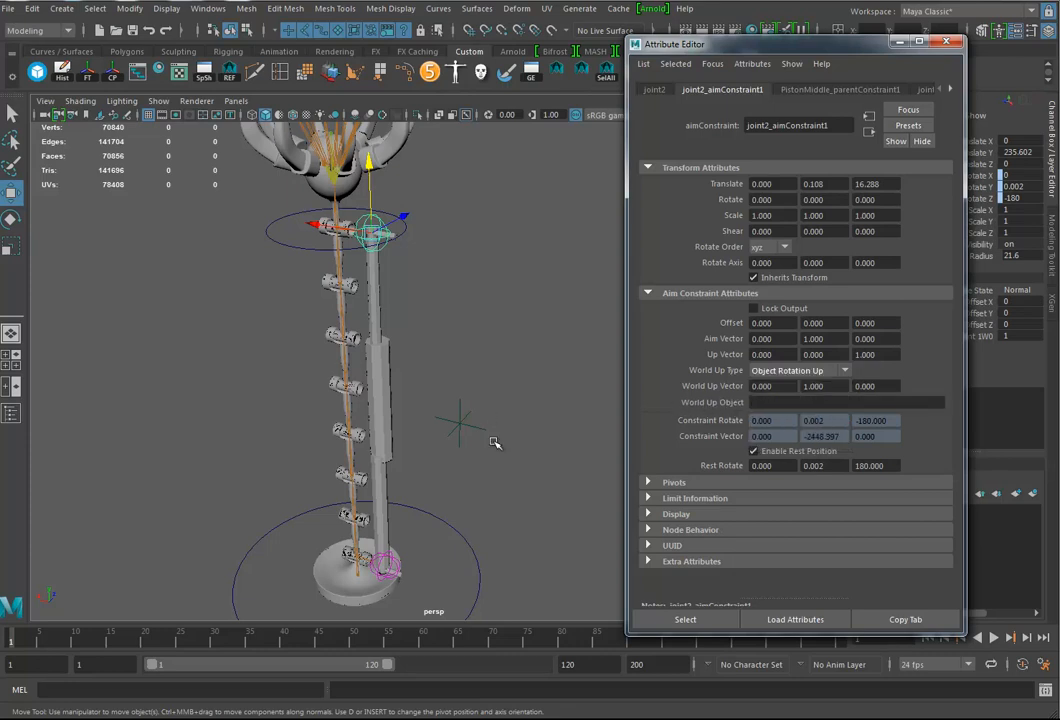
Copy the locator's name and enter Piston_Orient as the World Up Object of the upper joint's aim constraint
{"action": "left_click", "coordinate": [456, 428]}
{"action": "left_click_drag", "start_coordinate": [807, 46], "coordinate": [693, 46]}
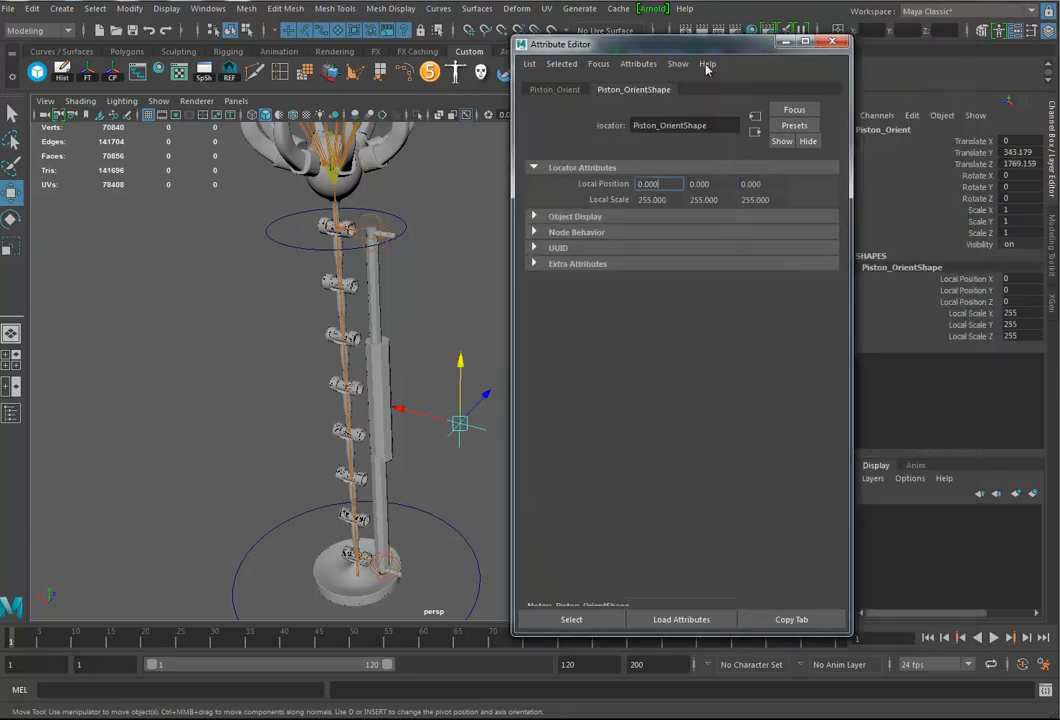
{"action": "double_click", "coordinate": [932, 130]}
{"action": "key", "text": "ctrl+c"}
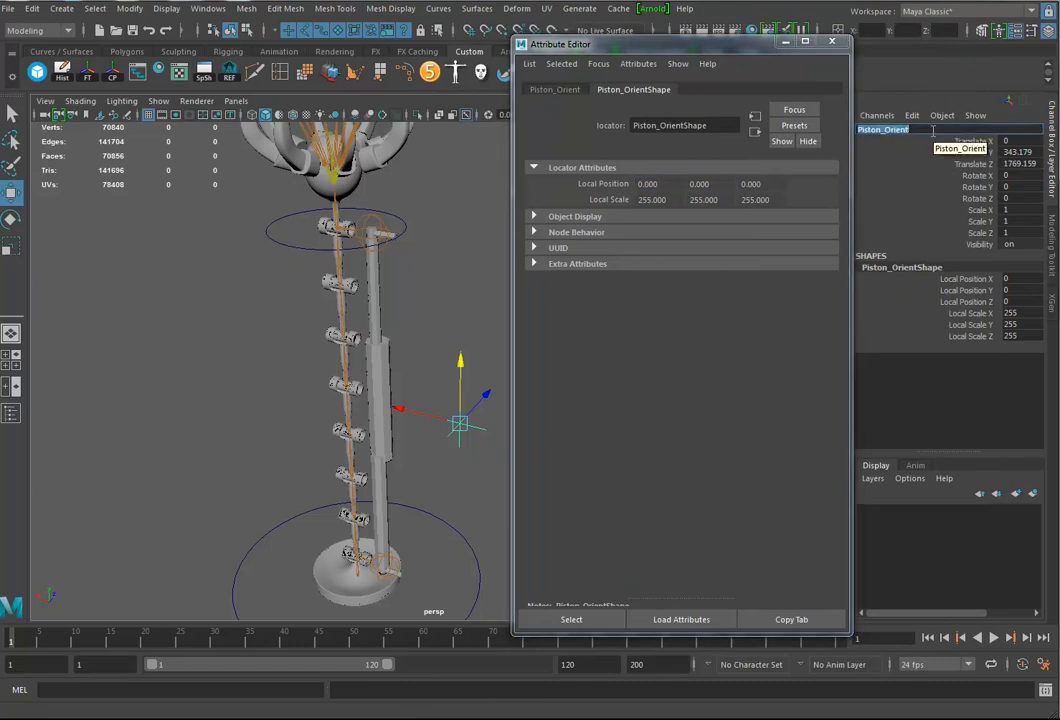
{"action": "left_click", "coordinate": [383, 234]}
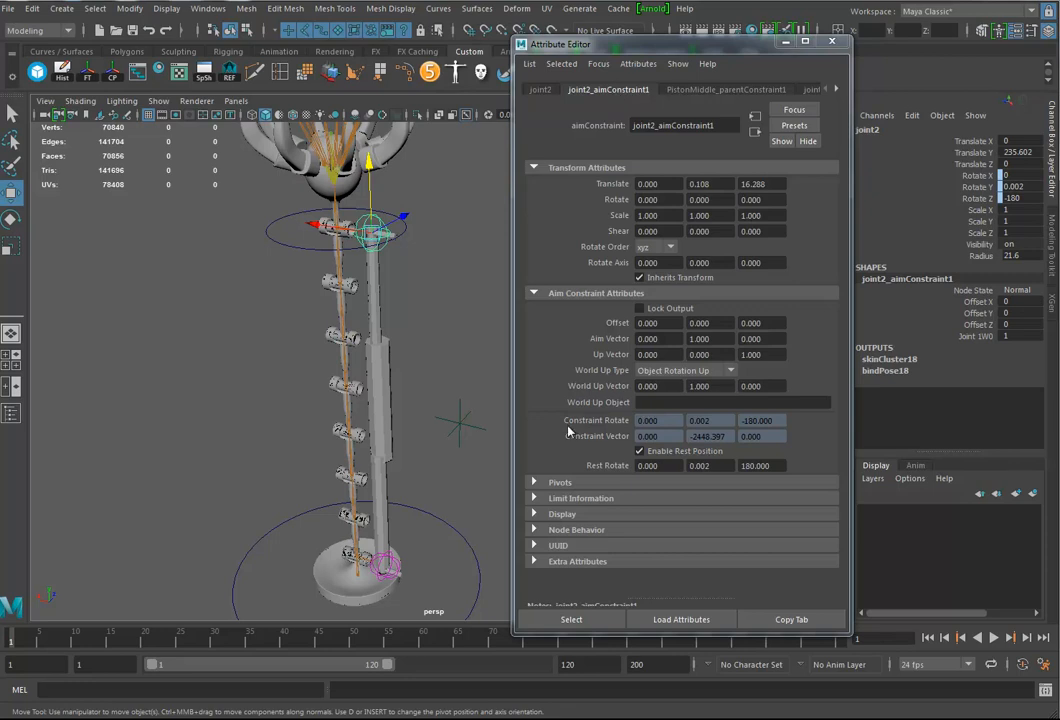
{"action": "left_click", "coordinate": [665, 402]}
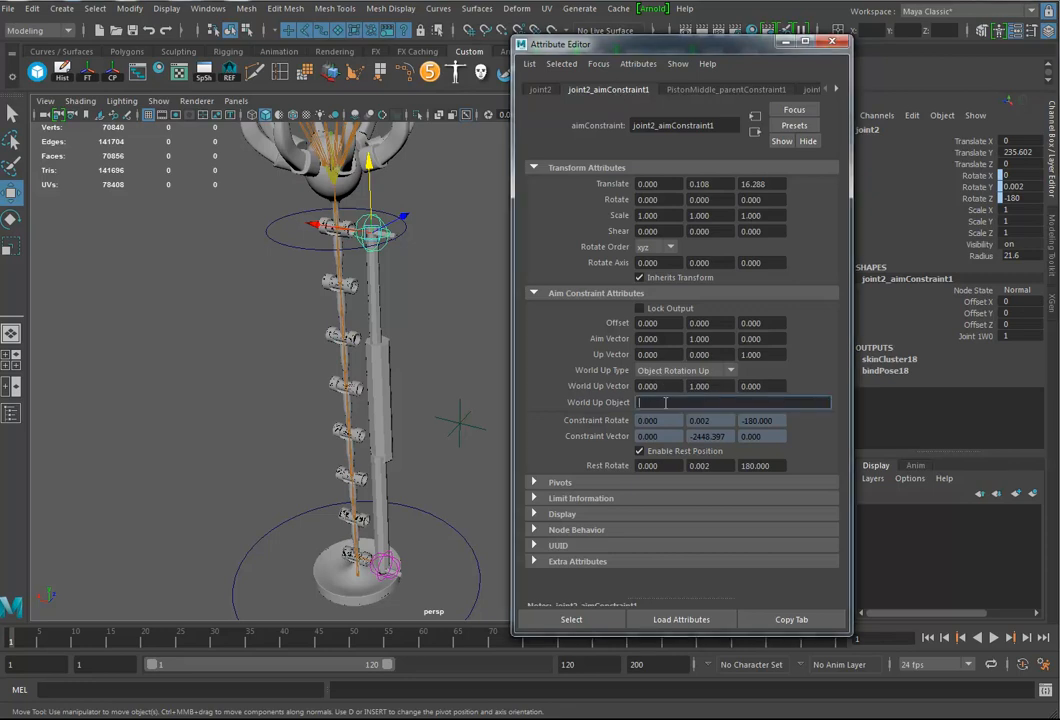
{"action": "key", "text": "ctrl+v"}
{"action": "key", "text": "Return"}
Rotate the Piston_Orient locator to -90 degrees in X to reorient the upper piston half
{"action": "left_click_drag", "start_coordinate": [451, 369], "coordinate": [388, 362], "text": "alt"}
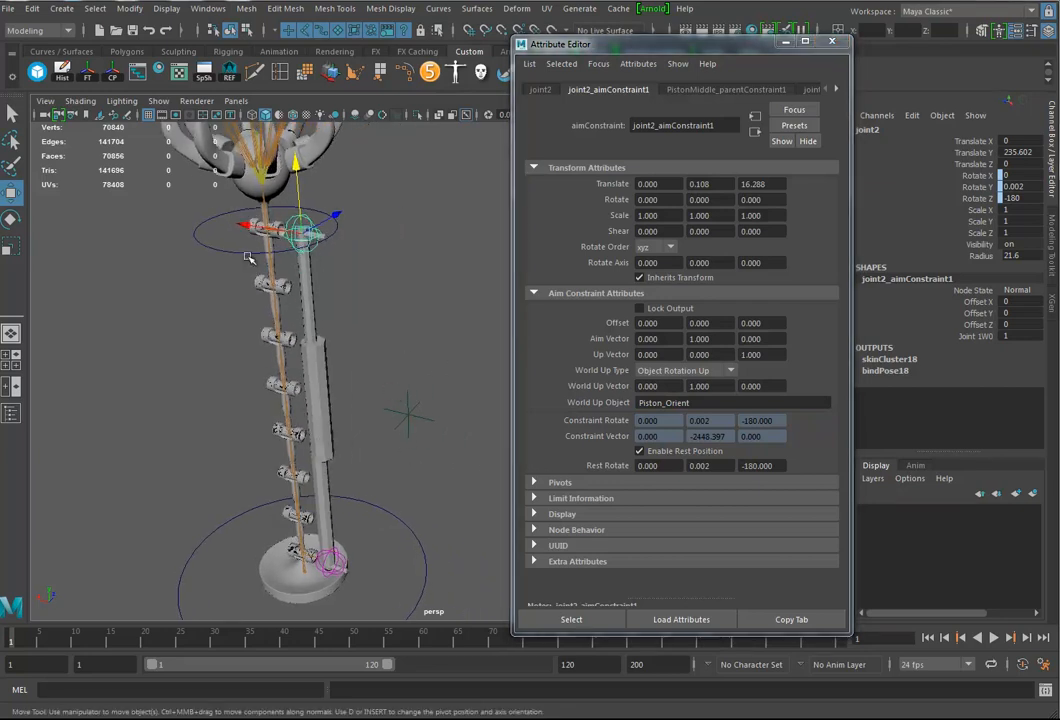
{"action": "left_click", "coordinate": [405, 405]}
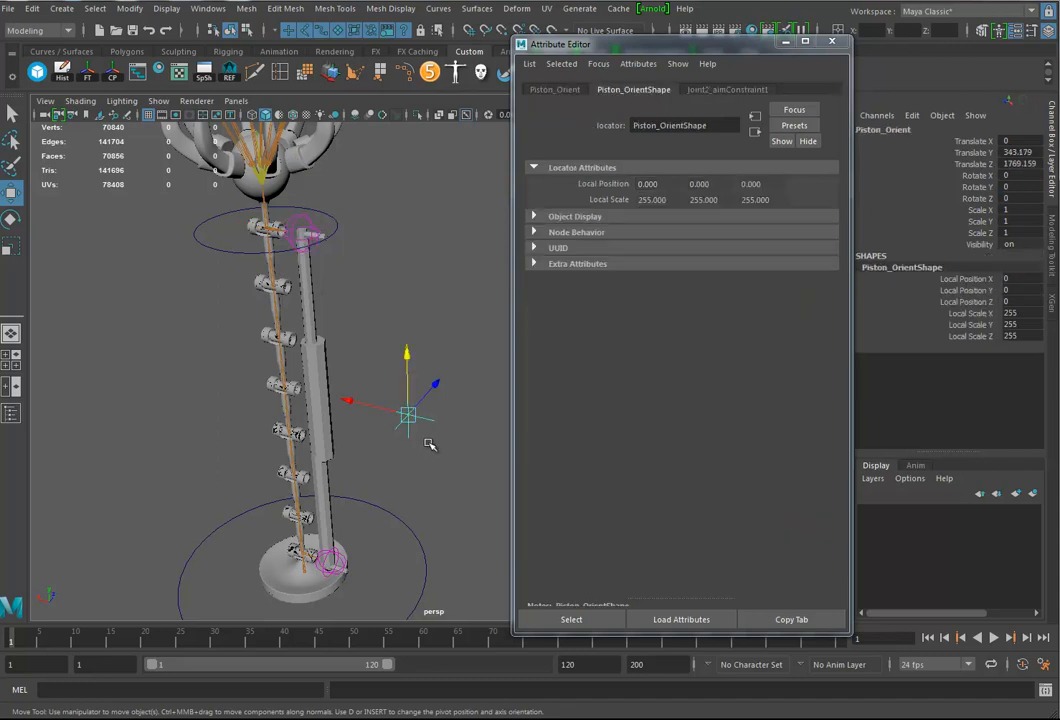
{"action": "key", "text": "e"}
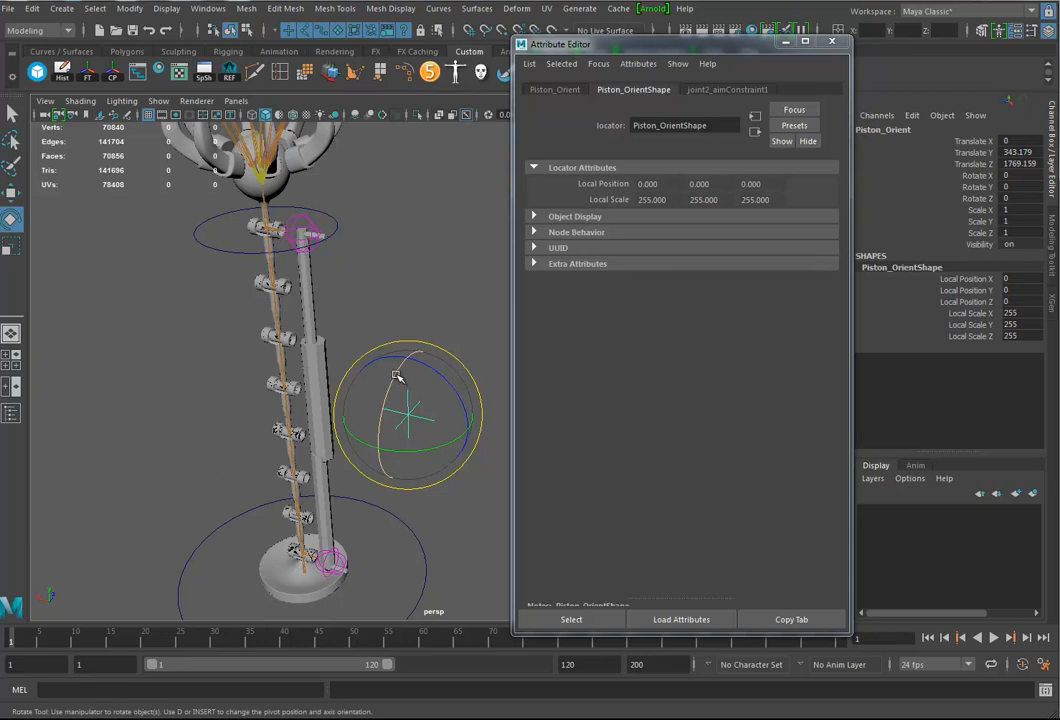
{"action": "left_click_drag", "start_coordinate": [397, 376], "coordinate": [360, 452]}
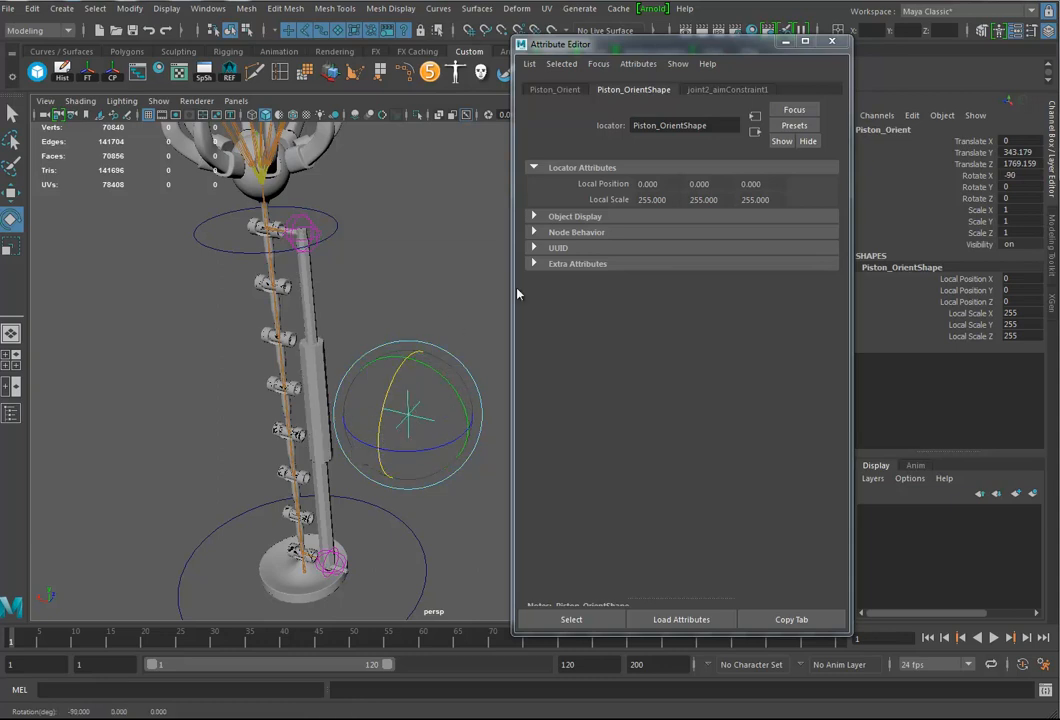
{"action": "left_click_drag", "start_coordinate": [236, 302], "coordinate": [228, 320], "text": "alt"}
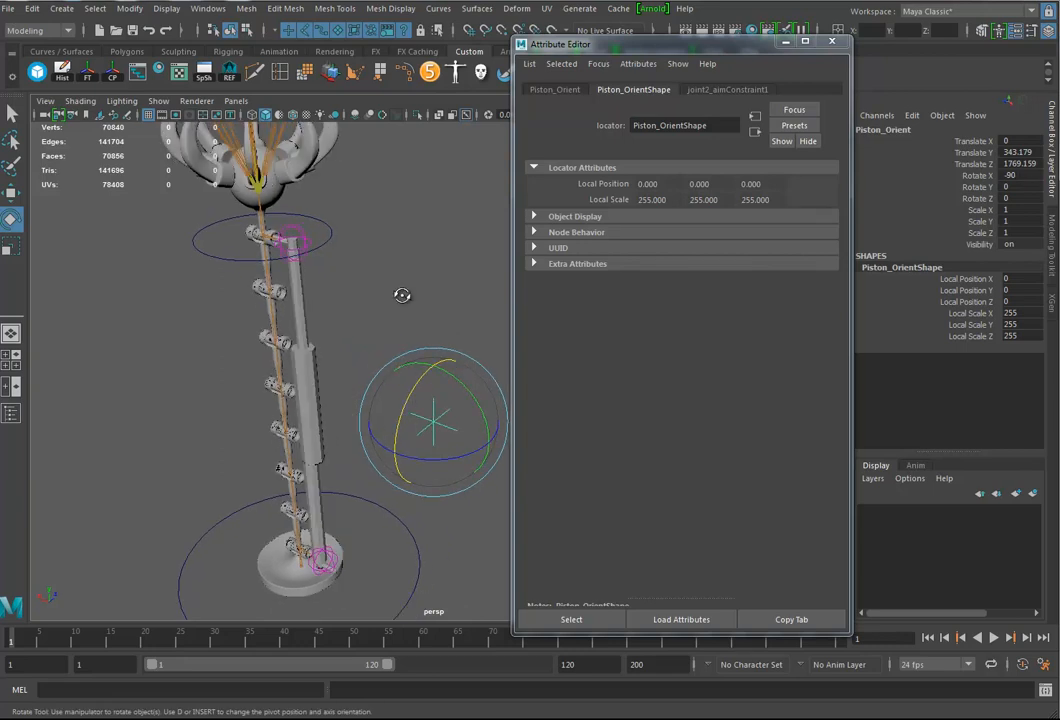
{"action": "left_click_drag", "start_coordinate": [402, 296], "coordinate": [388, 308], "text": "alt"}
Set the lower piston joint's aim constraint to Object Rotation Up with Piston_Orient as its World Up Object
{"action": "left_click_drag", "start_coordinate": [295, 258], "coordinate": [343, 511], "text": "alt"}
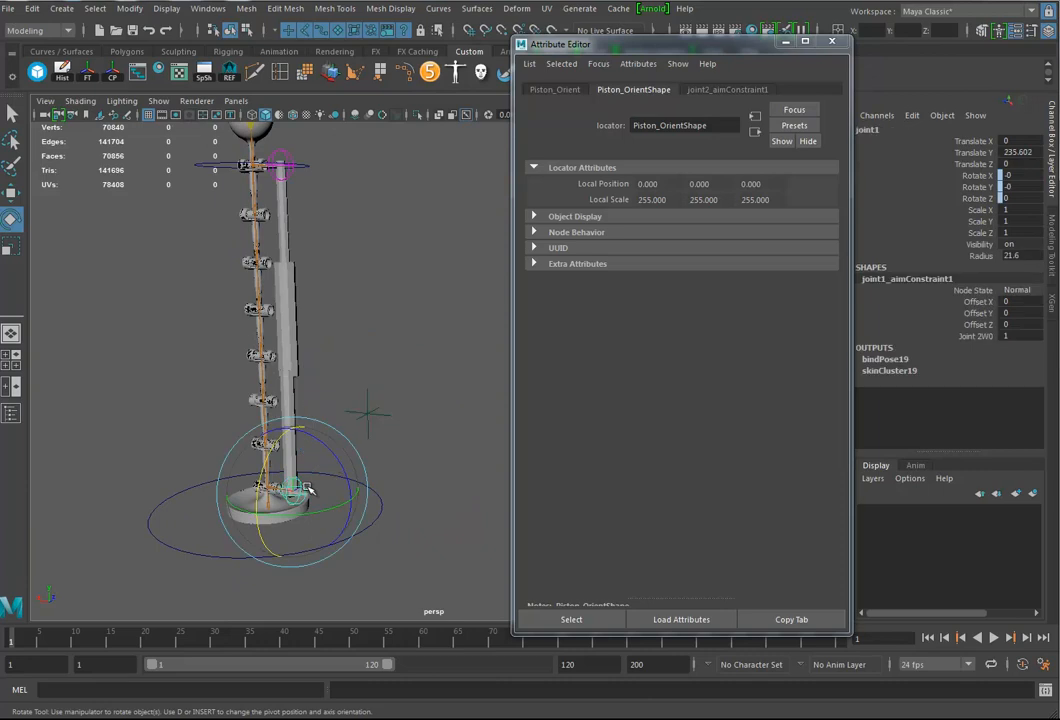
{"action": "left_click", "coordinate": [308, 488]}
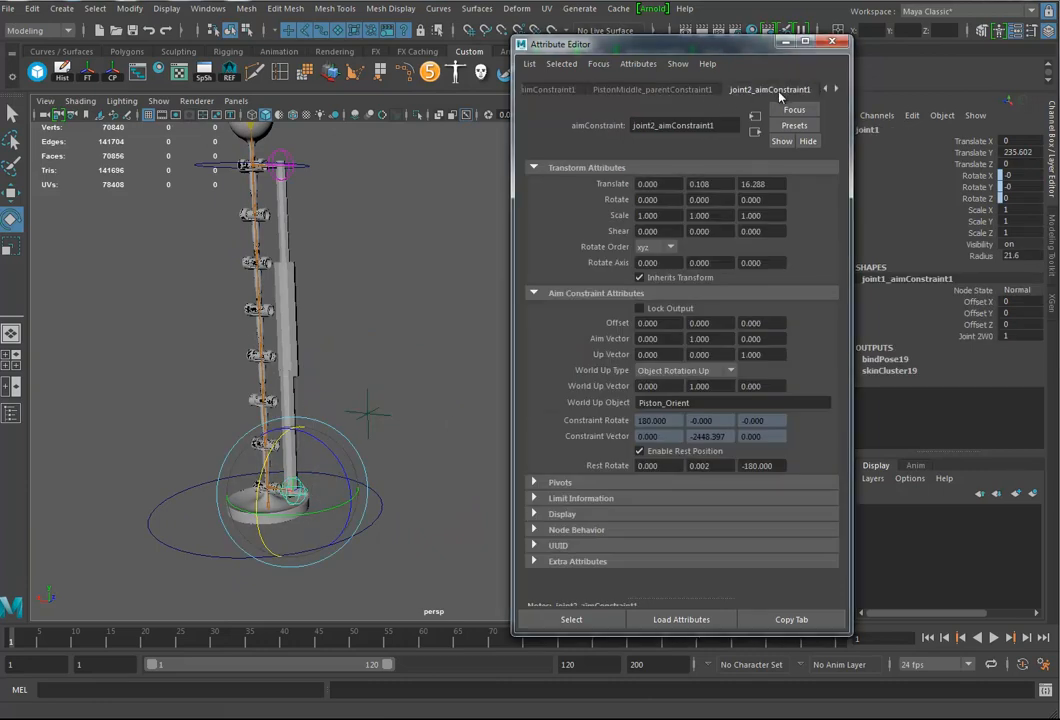
{"action": "left_click", "coordinate": [547, 90]}
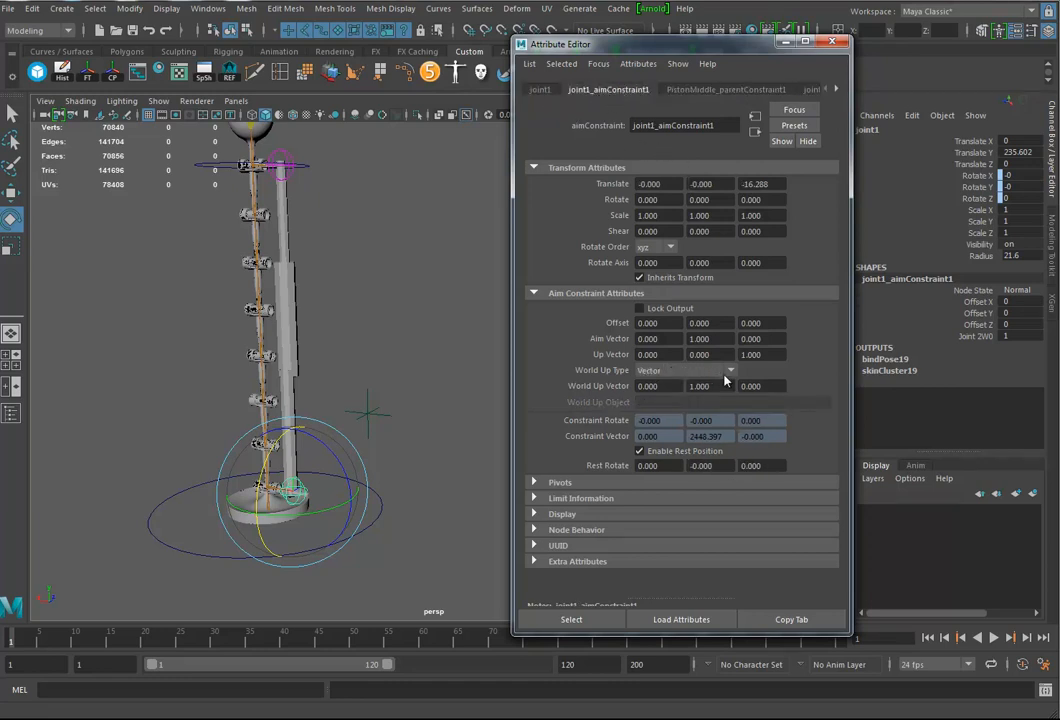
{"action": "left_click", "coordinate": [733, 376]}
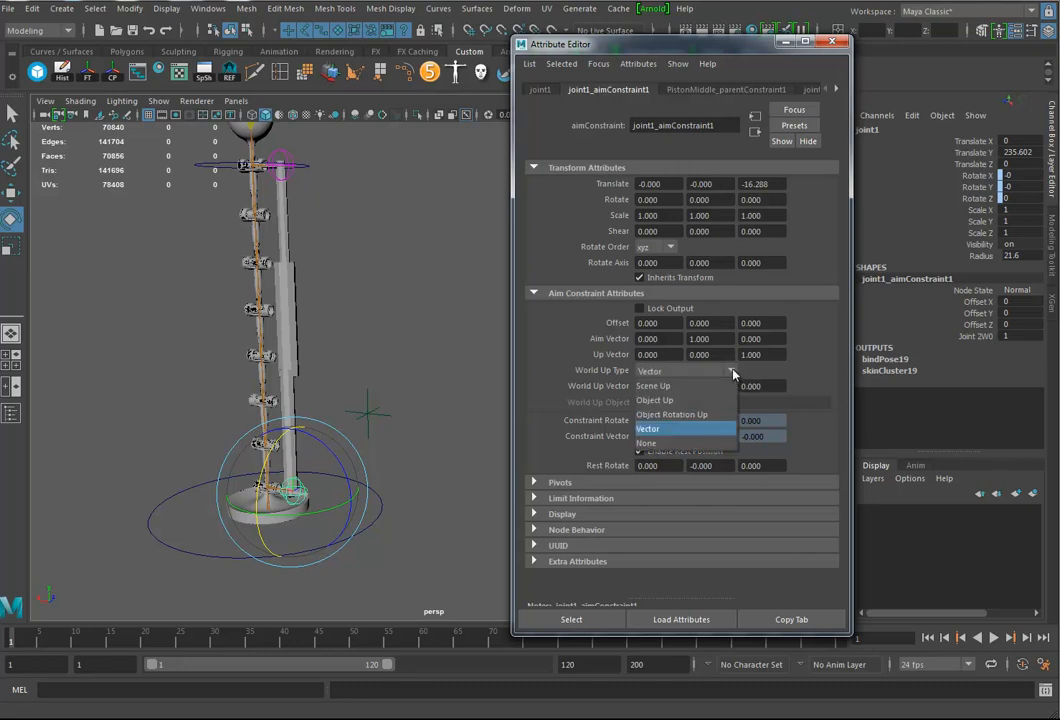
{"action": "left_click", "coordinate": [703, 416]}
{"action": "left_click", "coordinate": [677, 403]}
{"action": "key", "text": "ctrl+v"}
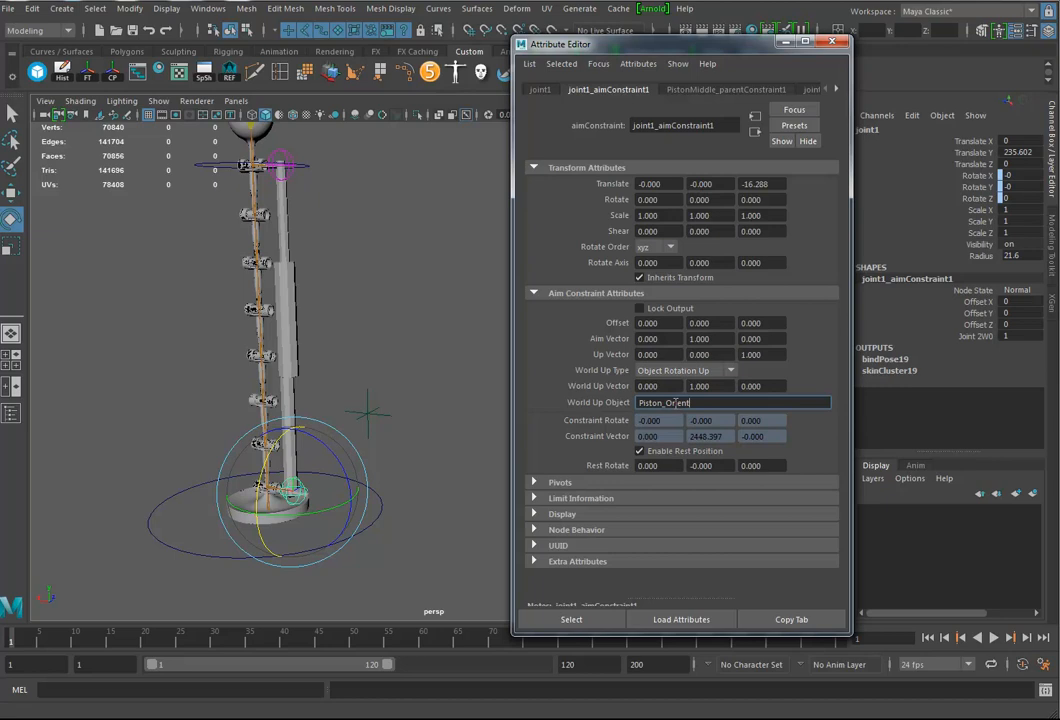
{"action": "key", "text": "Return"}
Test the piston by lowering the claw control to about -1078 in Y, and undo the move
{"action": "left_click_drag", "start_coordinate": [352, 406], "coordinate": [357, 460], "text": "alt"}
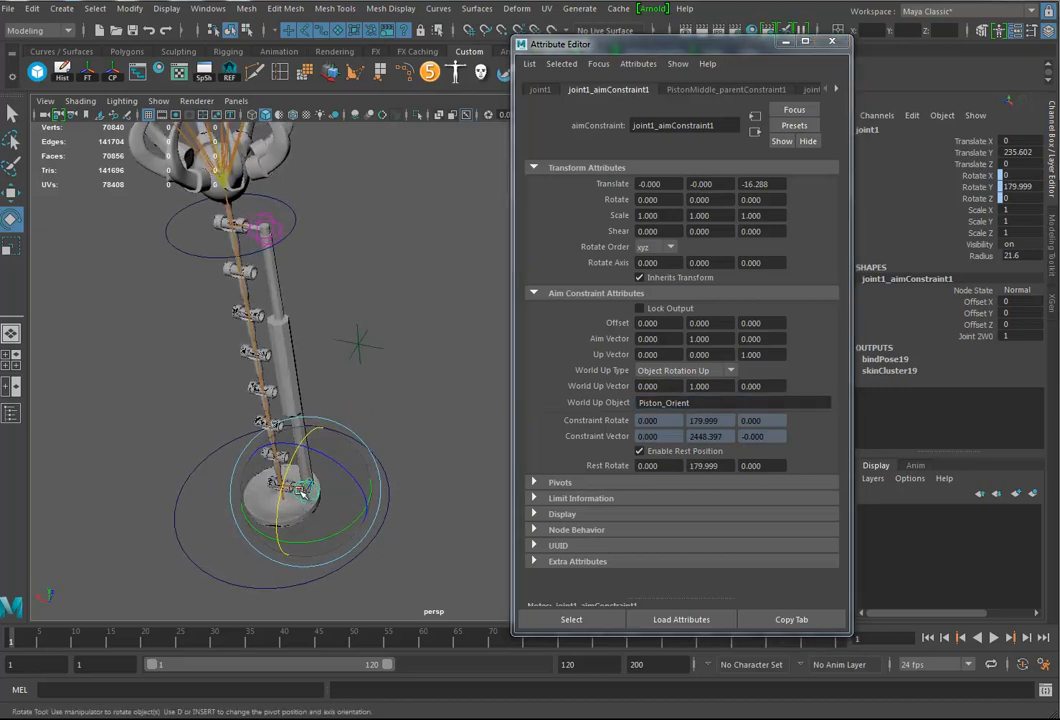
{"action": "left_click_drag", "start_coordinate": [362, 316], "coordinate": [224, 282], "text": "alt"}
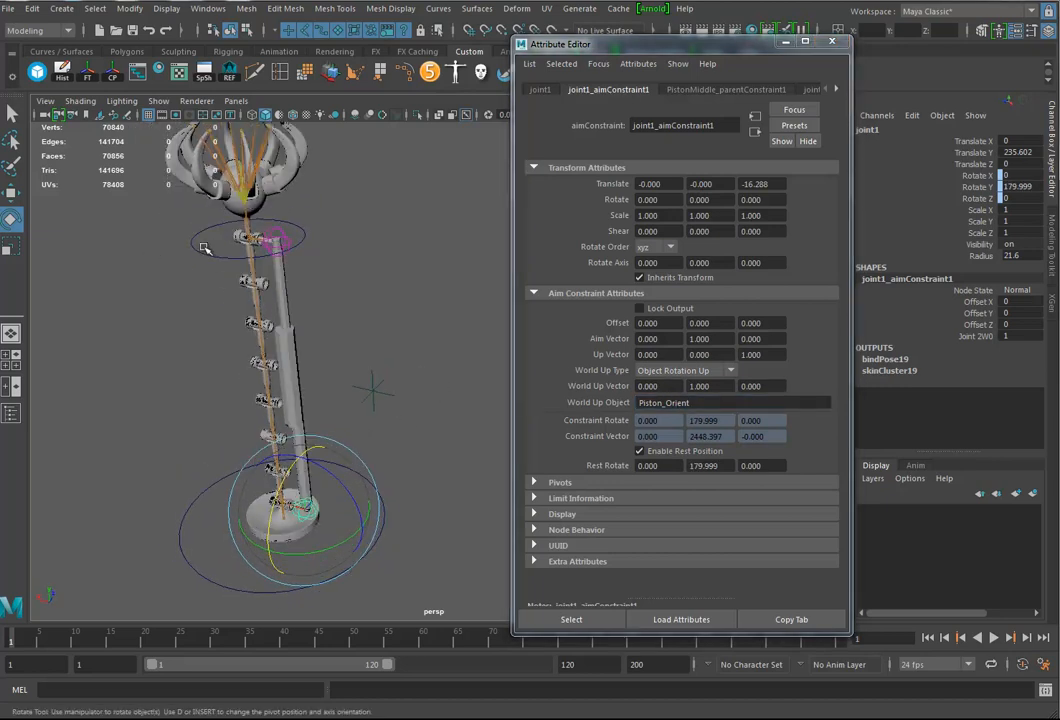
{"action": "left_click", "coordinate": [201, 249]}
{"action": "key", "text": "w"}
{"action": "left_click_drag", "start_coordinate": [246, 183], "coordinate": [262, 312]}
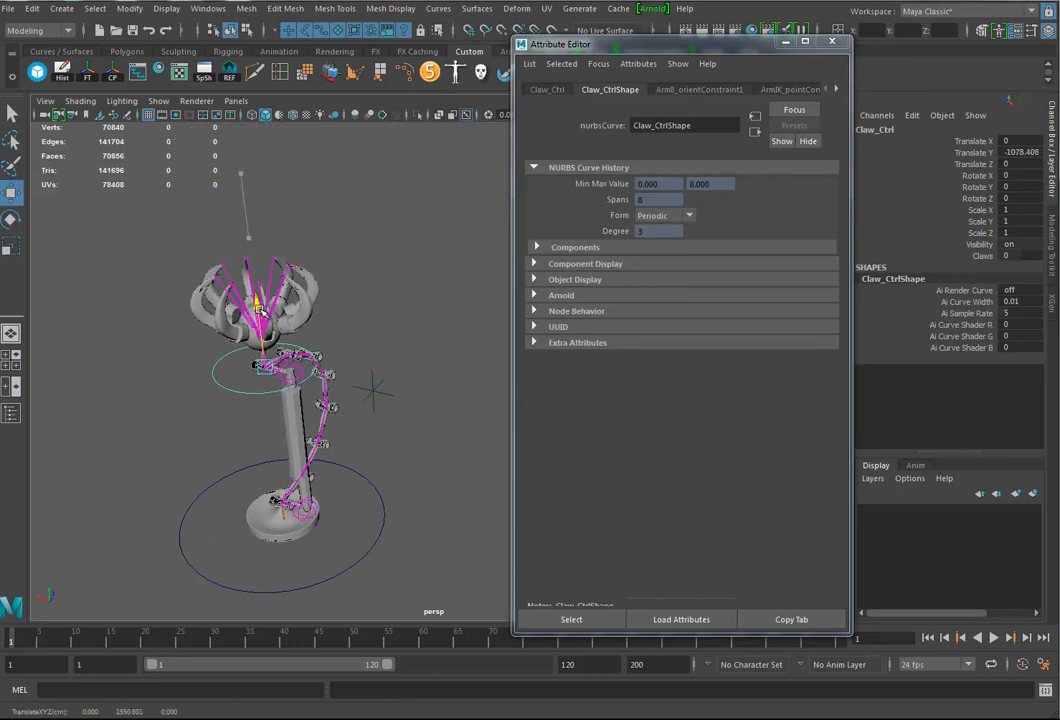
{"action": "key", "text": "ctrl+z"}
{"action": "key", "text": "ctrl+z"}
{"action": "key", "text": "ctrl+z"}
Lower the claw control to about -1174 in Y with a slight shift to about 4.27 in Z
{"action": "left_click_drag", "start_coordinate": [258, 268], "coordinate": [316, 254], "text": "alt"}
{"action": "left_click_drag", "start_coordinate": [289, 164], "coordinate": [268, 315]}
{"action": "left_click_drag", "start_coordinate": [368, 429], "coordinate": [158, 326], "text": "alt"}
{"action": "mouse_move", "coordinate": [272, 330]}
{"action": "left_mouse_down"}
{"action": "mouse_move", "coordinate": [326, 306]}
{"action": "mouse_move", "coordinate": [165, 355]}
{"action": "mouse_move", "coordinate": [170, 368]}
{"action": "mouse_move", "coordinate": [312, 350]}
{"action": "mouse_move", "coordinate": [186, 366]}
{"action": "mouse_move", "coordinate": [270, 345]}
{"action": "left_mouse_up"}
Hide the joints in the viewport and move the claw control sideways to test the piston
{"action": "left_click", "coordinate": [158, 101]}
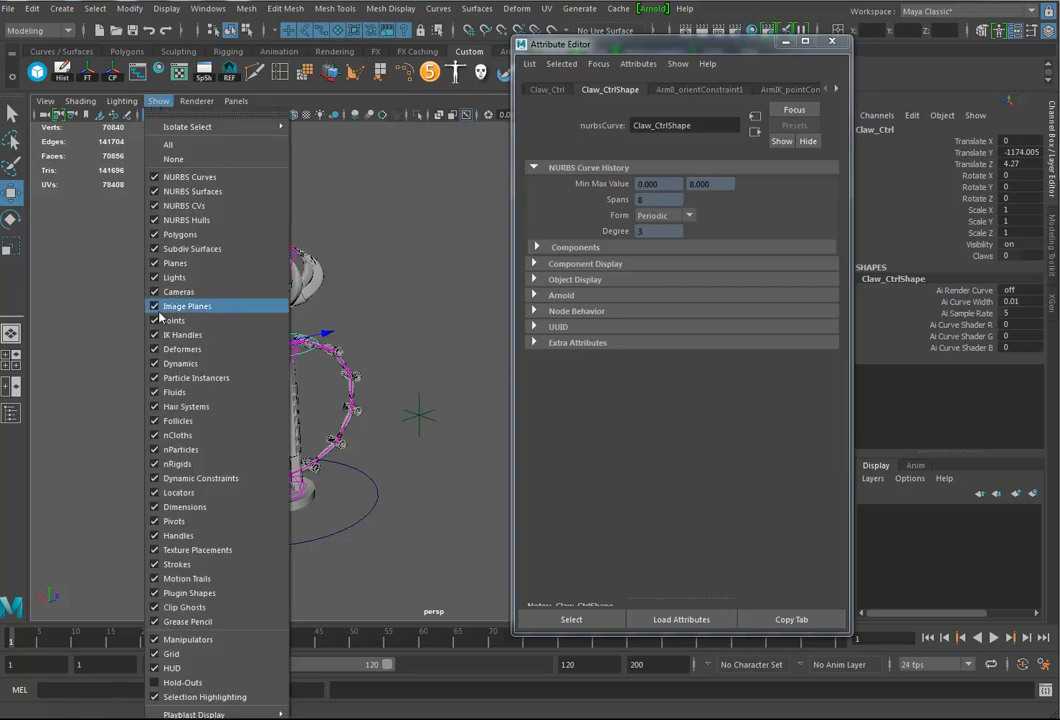
{"action": "left_click", "coordinate": [172, 321]}
{"action": "left_click_drag", "start_coordinate": [268, 358], "coordinate": [355, 349]}
{"action": "left_click_drag", "start_coordinate": [393, 440], "coordinate": [353, 401], "text": "alt"}
Open the Hypergraph Hierarchy, find the Elbow_Ctrl node under Base_Ctrl and unhide it
{"action": "left_click", "coordinate": [138, 74]}
{"action": "right_click_drag", "start_coordinate": [492, 280], "coordinate": [265, 298], "text": "alt"}
{"action": "middle_click_drag", "start_coordinate": [499, 310], "coordinate": [305, 267], "text": "alt"}
{"action": "middle_click_drag", "start_coordinate": [558, 282], "coordinate": [380, 276], "text": "alt"}
{"action": "right_click_drag", "start_coordinate": [540, 277], "coordinate": [495, 277], "text": "alt"}
{"action": "middle_click_drag", "start_coordinate": [590, 282], "coordinate": [341, 260], "text": "alt"}
{"action": "middle_click_drag", "start_coordinate": [434, 276], "coordinate": [380, 345], "text": "alt"}
{"action": "right_click_drag", "start_coordinate": [380, 345], "coordinate": [515, 344], "text": "alt"}
{"action": "middle_click_drag", "start_coordinate": [515, 344], "coordinate": [513, 306], "text": "alt"}
{"action": "left_click", "coordinate": [420, 359]}
{"action": "right_click", "coordinate": [433, 366]}
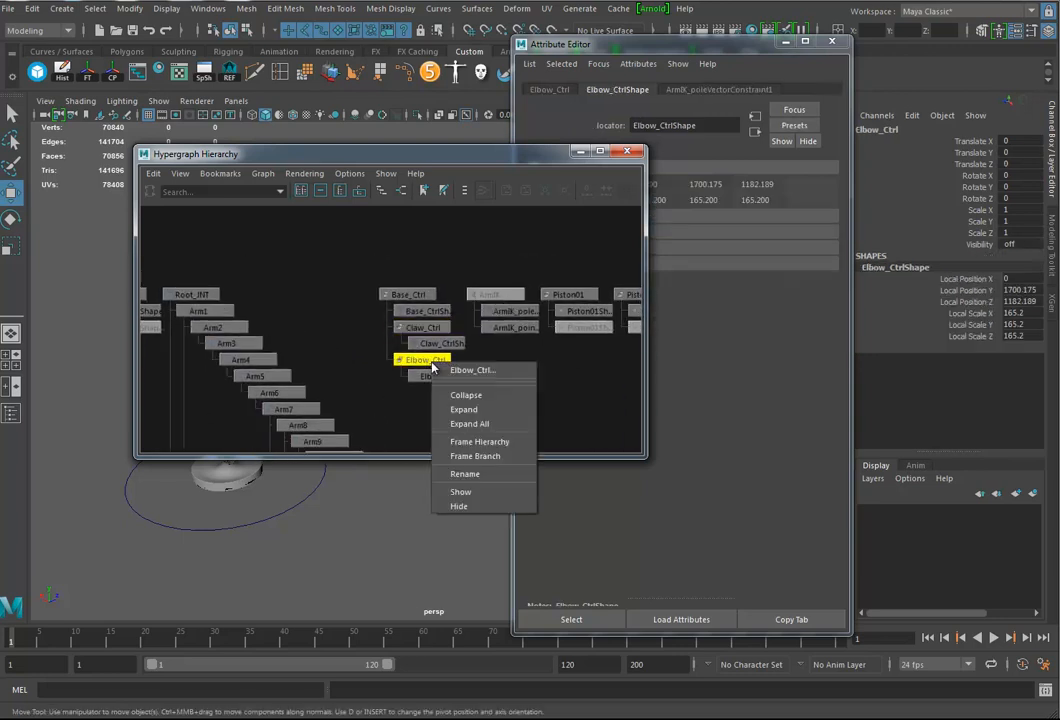
{"action": "left_click", "coordinate": [465, 491]}
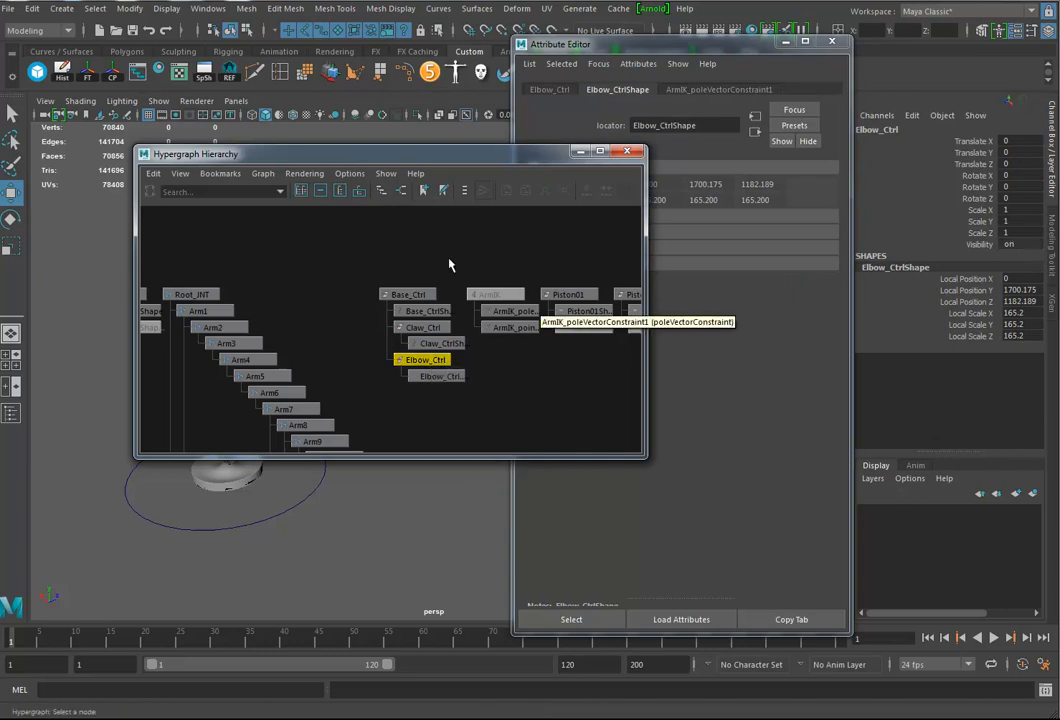
Check the Hypergraph's node display options and close the Hypergraph Hierarchy window
{"action": "left_click", "coordinate": [350, 173]}
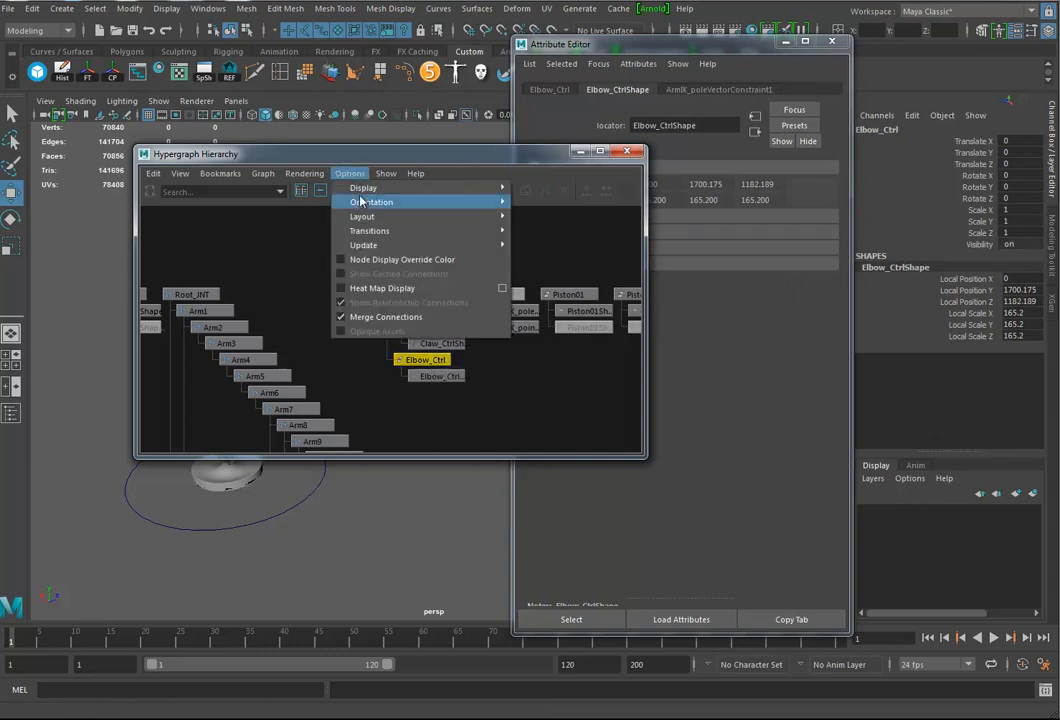
{"action": "mouse_move", "coordinate": [365, 190]}
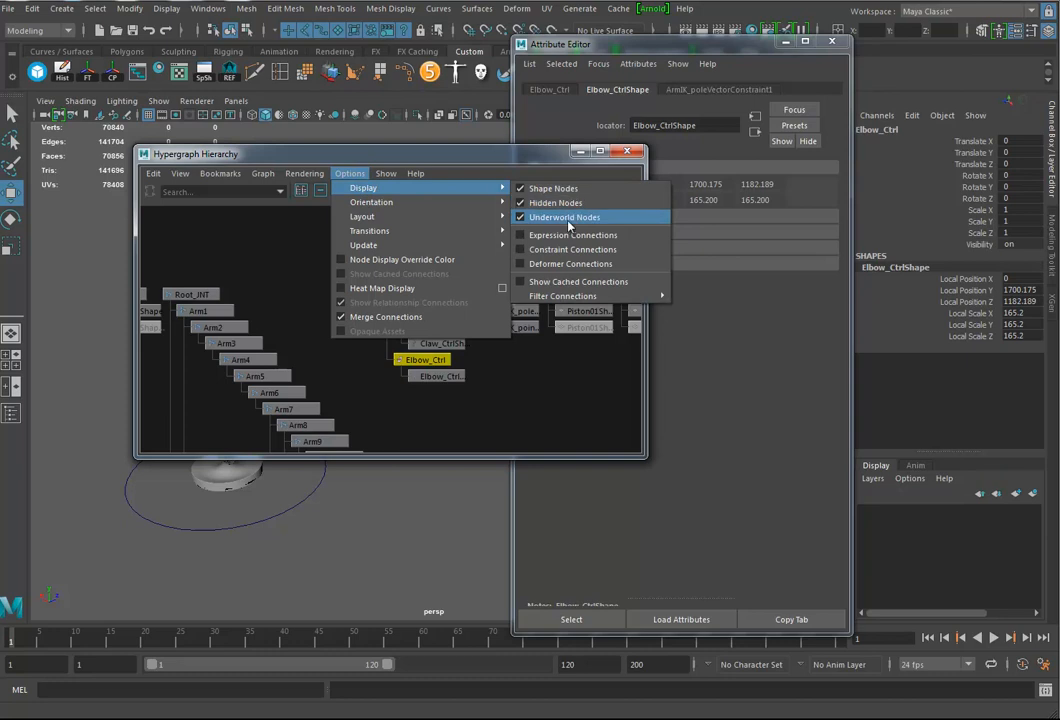
{"action": "left_click", "coordinate": [566, 190]}
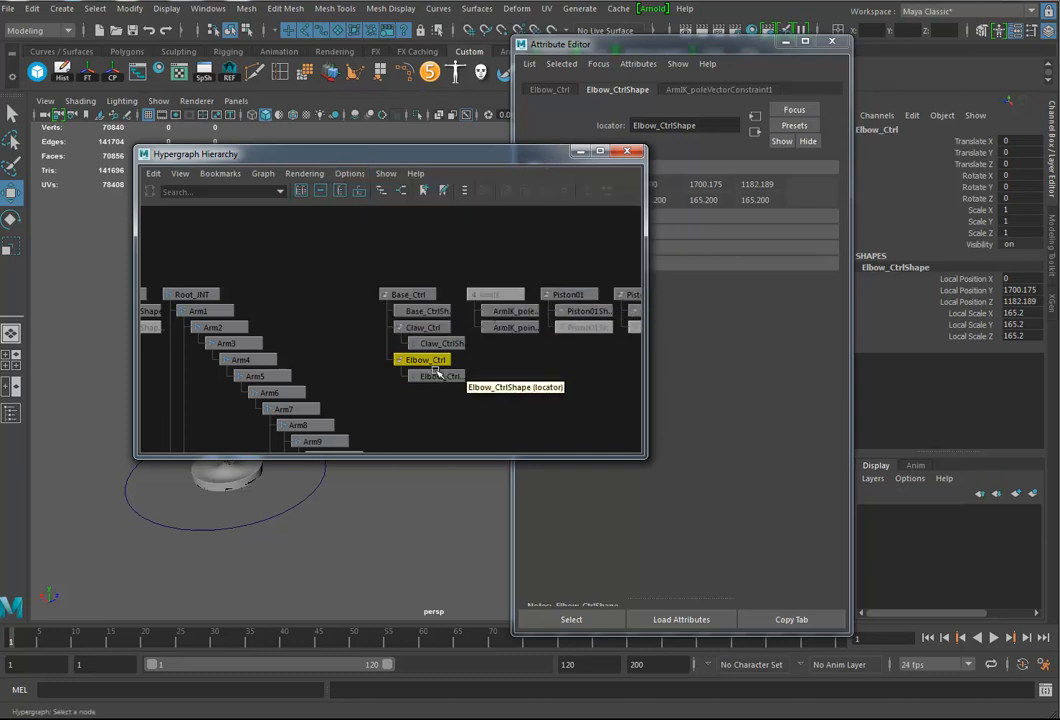
{"action": "left_click", "coordinate": [626, 151]}
Test the piston by lowering the claw control to about -1188 in Y and 60.3 in Z, and move the elbow control outward
{"action": "left_click_drag", "start_coordinate": [397, 428], "coordinate": [412, 370], "text": "alt"}
{"action": "left_click_drag", "start_coordinate": [323, 190], "coordinate": [332, 346]}
{"action": "left_click_drag", "start_coordinate": [398, 414], "coordinate": [360, 401], "text": "alt"}
{"action": "left_click_drag", "start_coordinate": [425, 459], "coordinate": [566, 448]}
{"action": "left_click_drag", "start_coordinate": [371, 425], "coordinate": [295, 310], "text": "alt"}
{"action": "left_click", "coordinate": [345, 330]}
{"action": "left_click_drag", "start_coordinate": [326, 388], "coordinate": [390, 394], "text": "alt"}
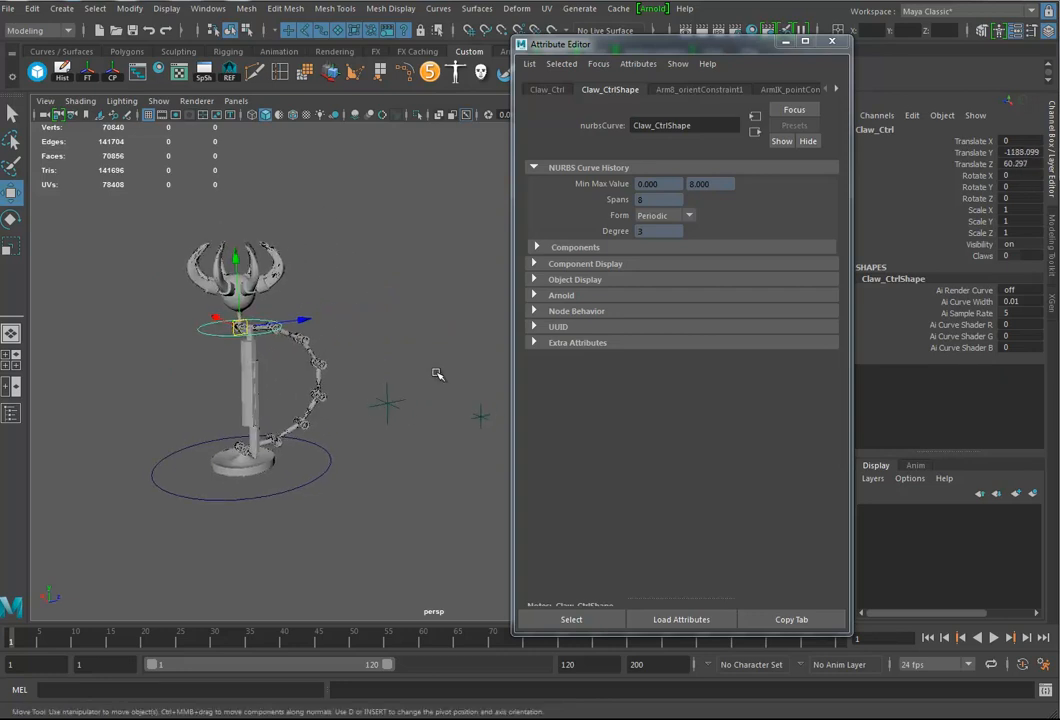
Reset the claw control's Translate Y and Translate Z to 0
{"action": "left_click_drag", "start_coordinate": [1023, 154], "coordinate": [1029, 163]}
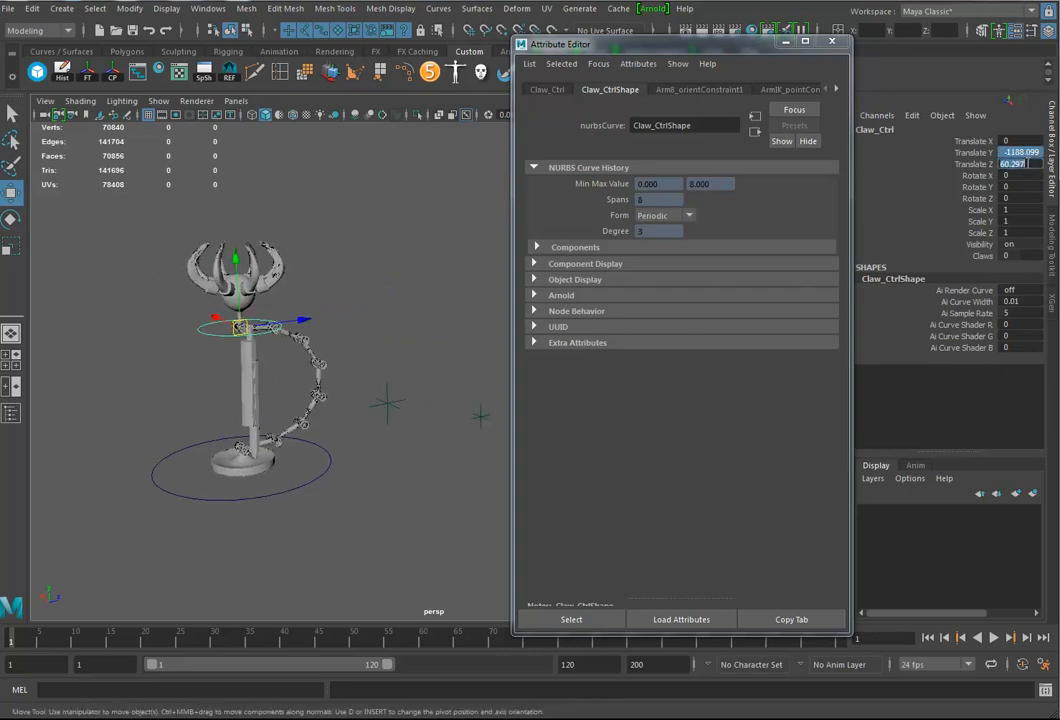
{"action": "type", "text": "0"}
{"action": "key", "text": "Return"}
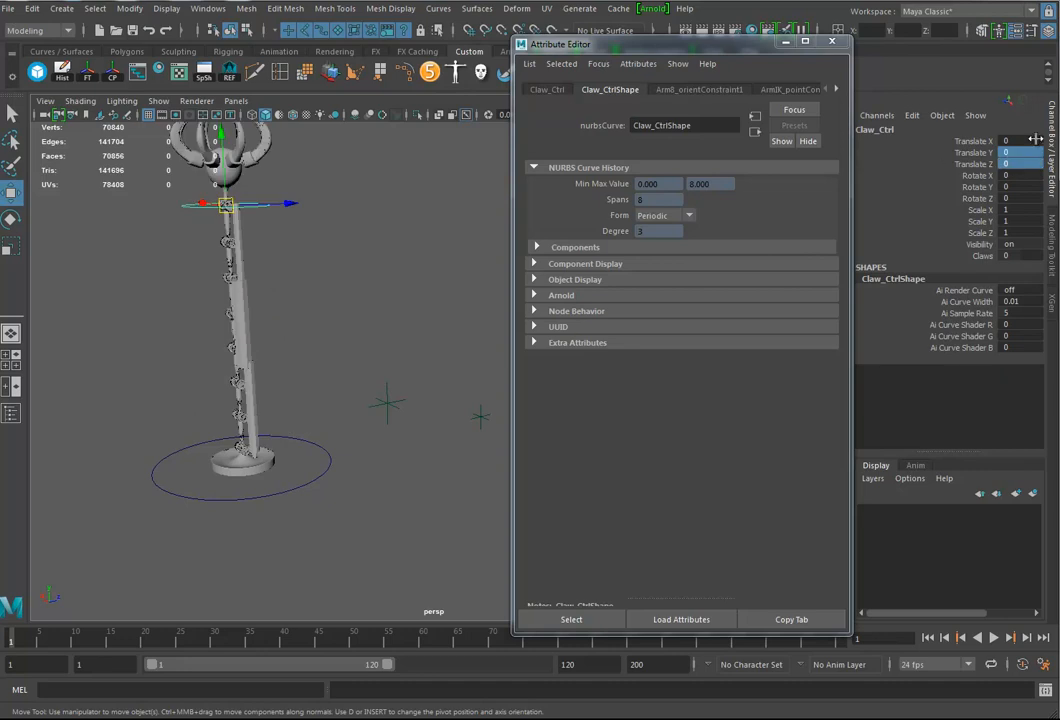
{"action": "left_click_drag", "start_coordinate": [453, 314], "coordinate": [441, 359], "text": "alt"}
{"action": "left_click_drag", "start_coordinate": [396, 341], "coordinate": [347, 352], "text": "alt"}
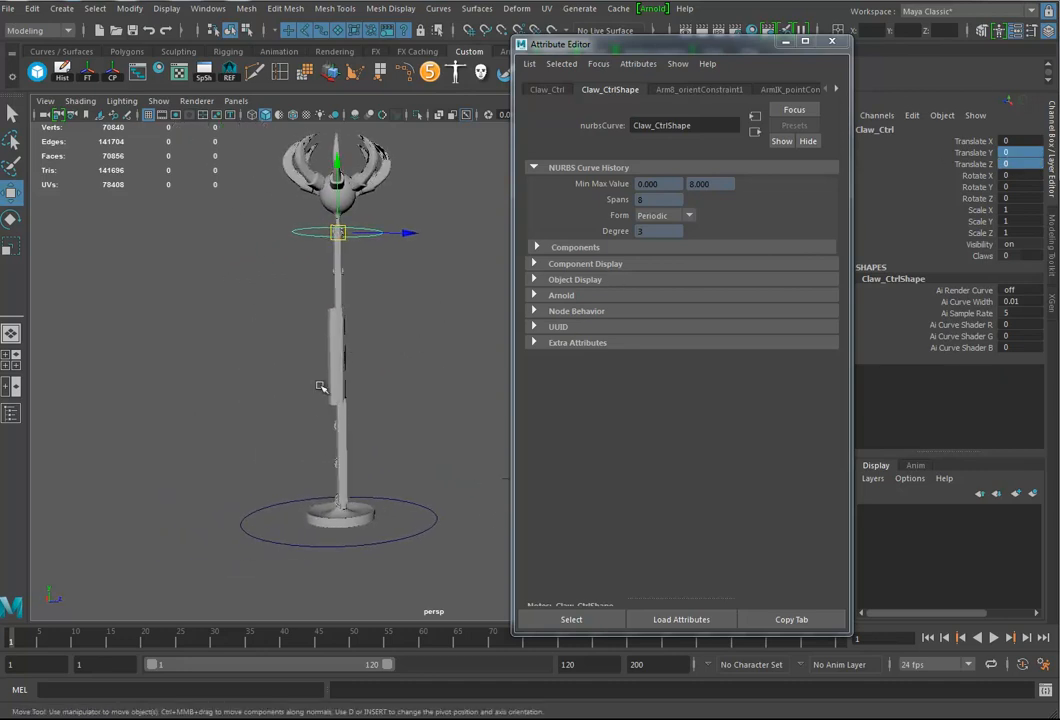
{"action": "key", "text": "ctrl+z"}
Find the PistonMiddle node in the Hypergraph Hierarchy and delete its parent constraint
{"action": "left_click_drag", "start_coordinate": [409, 381], "coordinate": [362, 350], "text": "alt"}
{"action": "right_click_drag", "start_coordinate": [362, 350], "coordinate": [457, 355], "text": "alt"}
{"action": "left_click_drag", "start_coordinate": [457, 355], "coordinate": [335, 341], "text": "alt"}
{"action": "left_click", "coordinate": [318, 305]}
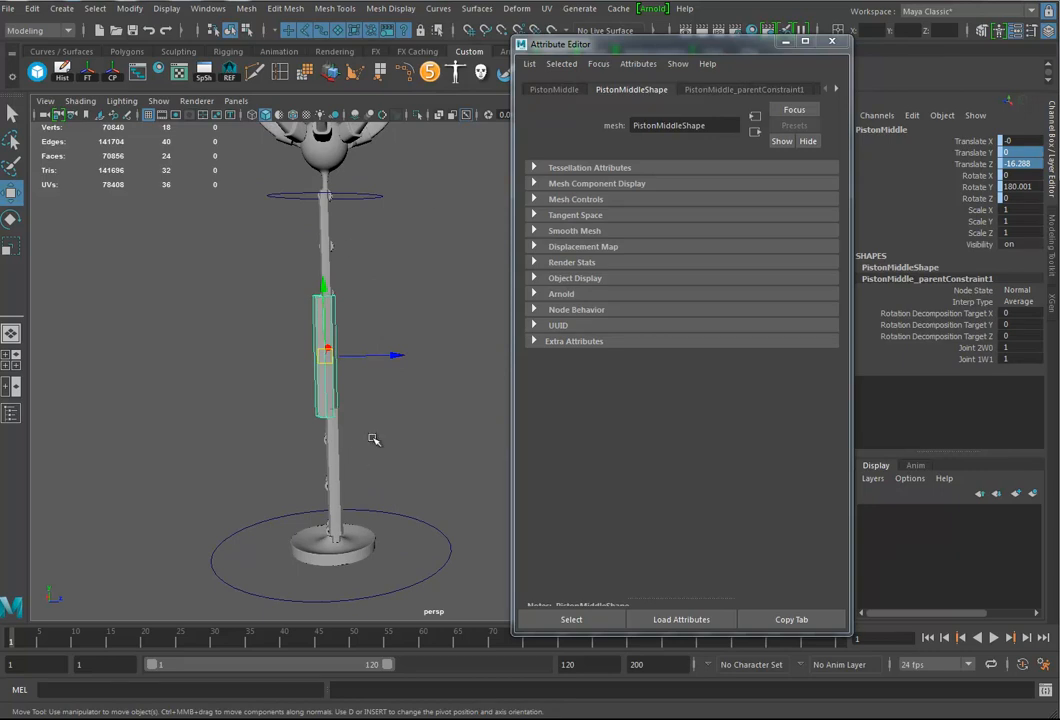
{"action": "left_click_drag", "start_coordinate": [355, 460], "coordinate": [410, 421], "text": "alt"}
{"action": "left_click_drag", "start_coordinate": [348, 398], "coordinate": [403, 355], "text": "alt"}
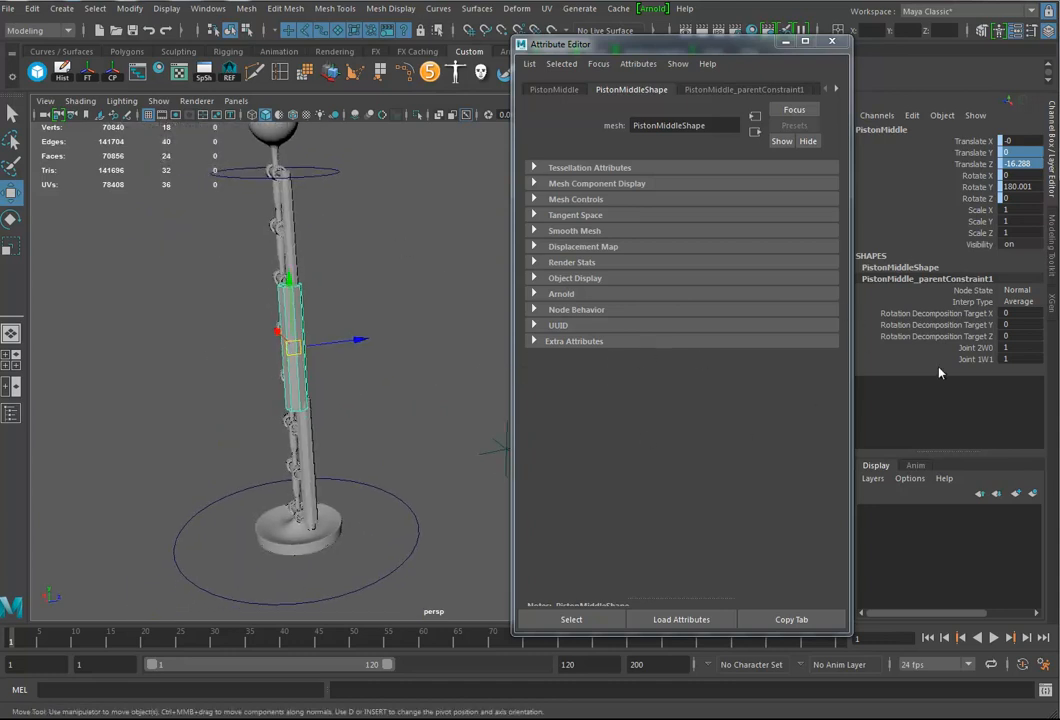
{"action": "left_click", "coordinate": [113, 68]}
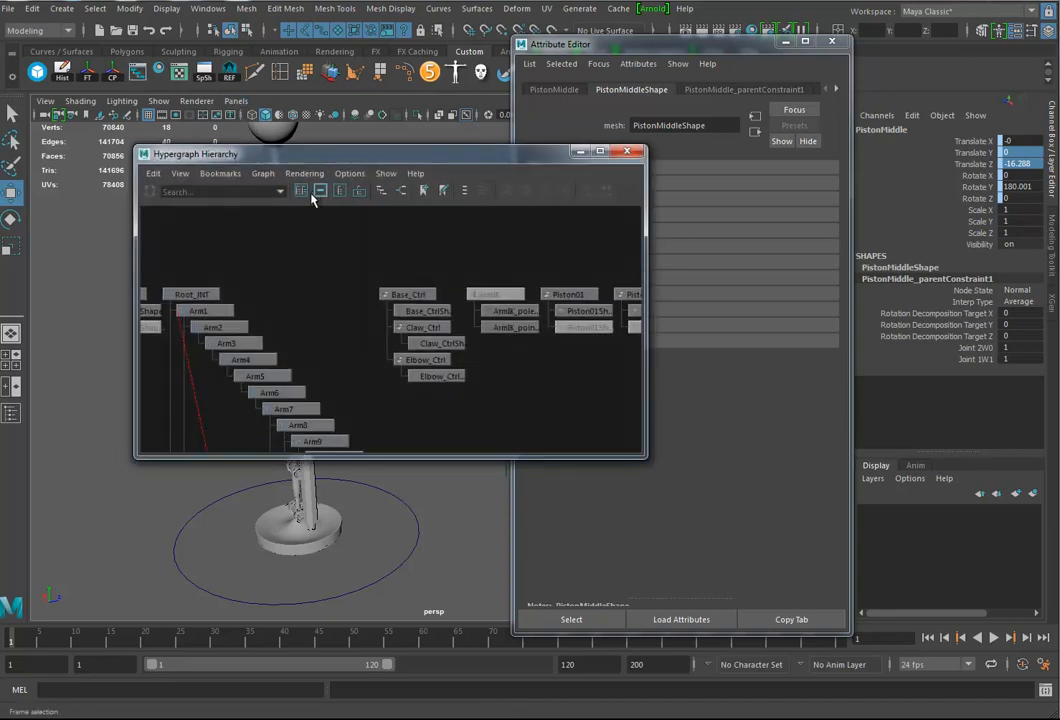
{"action": "left_click", "coordinate": [318, 192]}
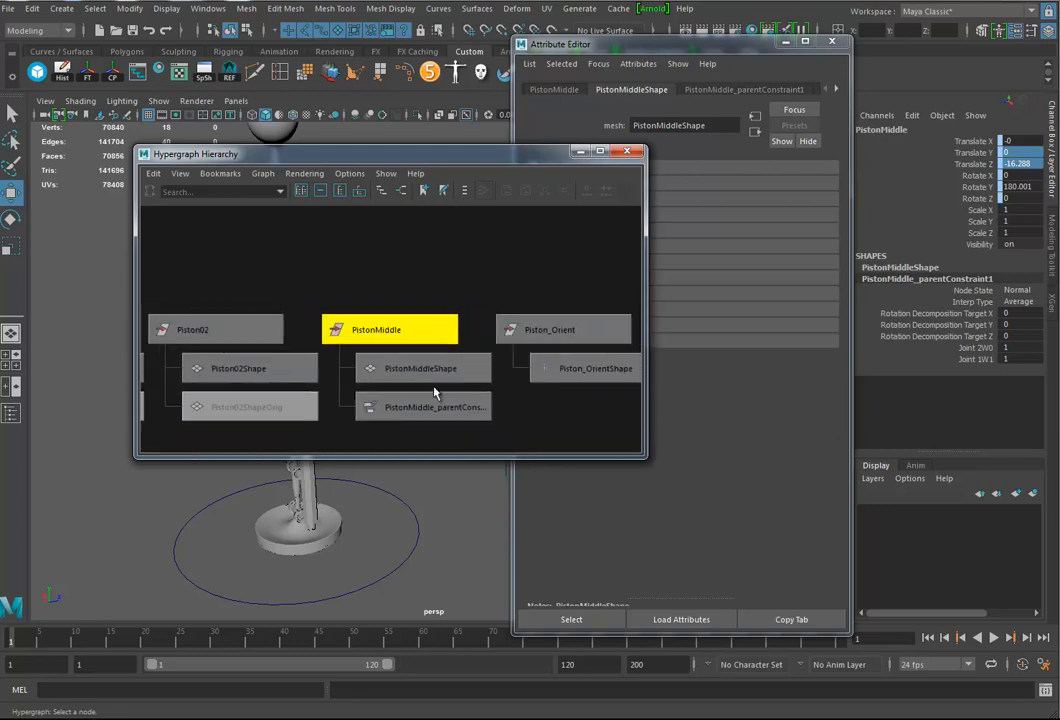
{"action": "middle_click_drag", "start_coordinate": [409, 414], "coordinate": [390, 365], "text": "alt"}
{"action": "left_click", "coordinate": [418, 362]}
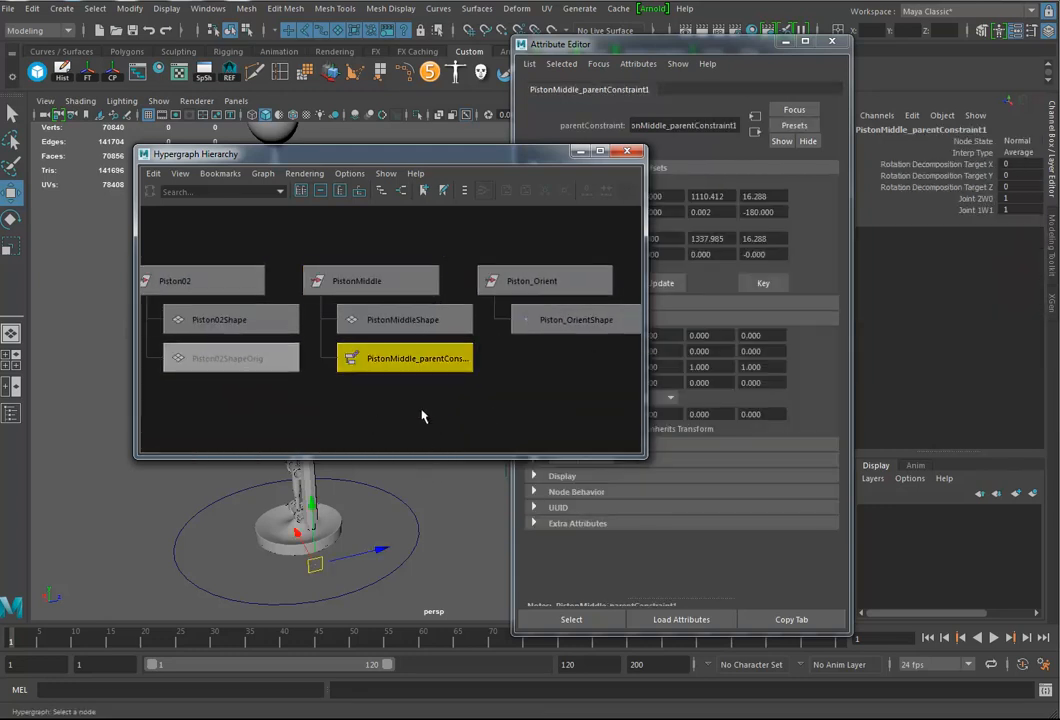
{"action": "key", "text": "Delete"}
Move PistonMiddle to about 0.016 in Z in the wireframe side view to centre it on the arm
{"action": "left_click_drag", "start_coordinate": [389, 160], "coordinate": [733, 166]}
{"action": "left_click_drag", "start_coordinate": [409, 426], "coordinate": [436, 380], "text": "alt"}
{"action": "left_click", "coordinate": [325, 347]}
{"action": "key", "text": "space"}
{"action": "key", "text": "f"}
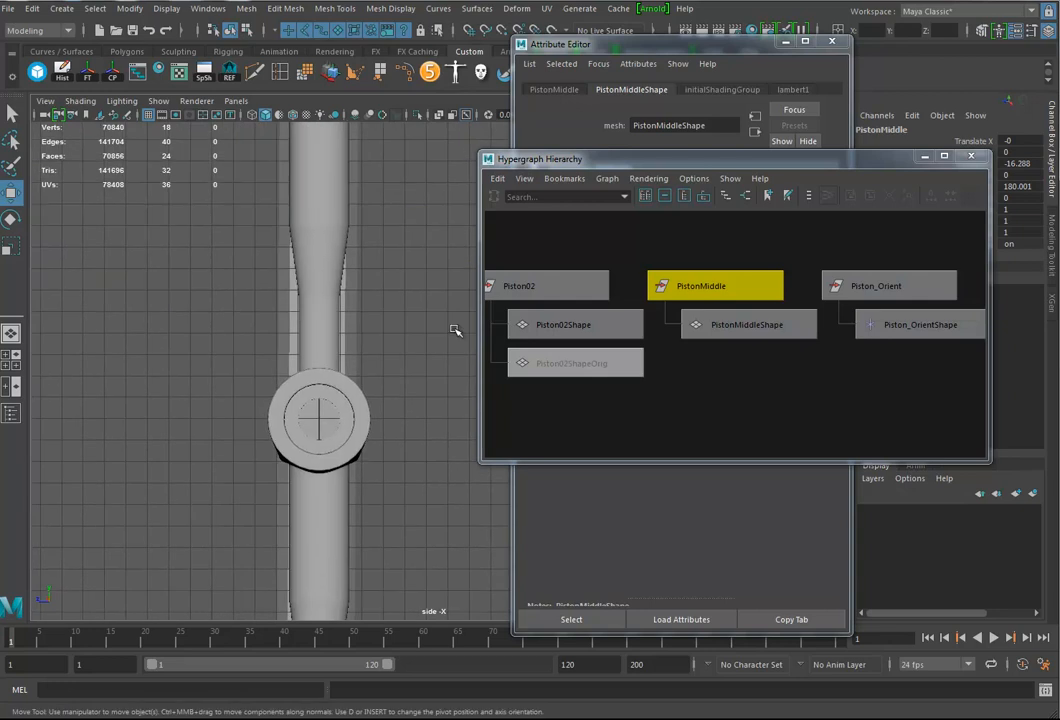
{"action": "right_click_drag", "start_coordinate": [445, 436], "coordinate": [367, 420], "text": "alt"}
{"action": "middle_click_drag", "start_coordinate": [367, 420], "coordinate": [275, 399], "text": "alt"}
{"action": "key", "text": "4"}
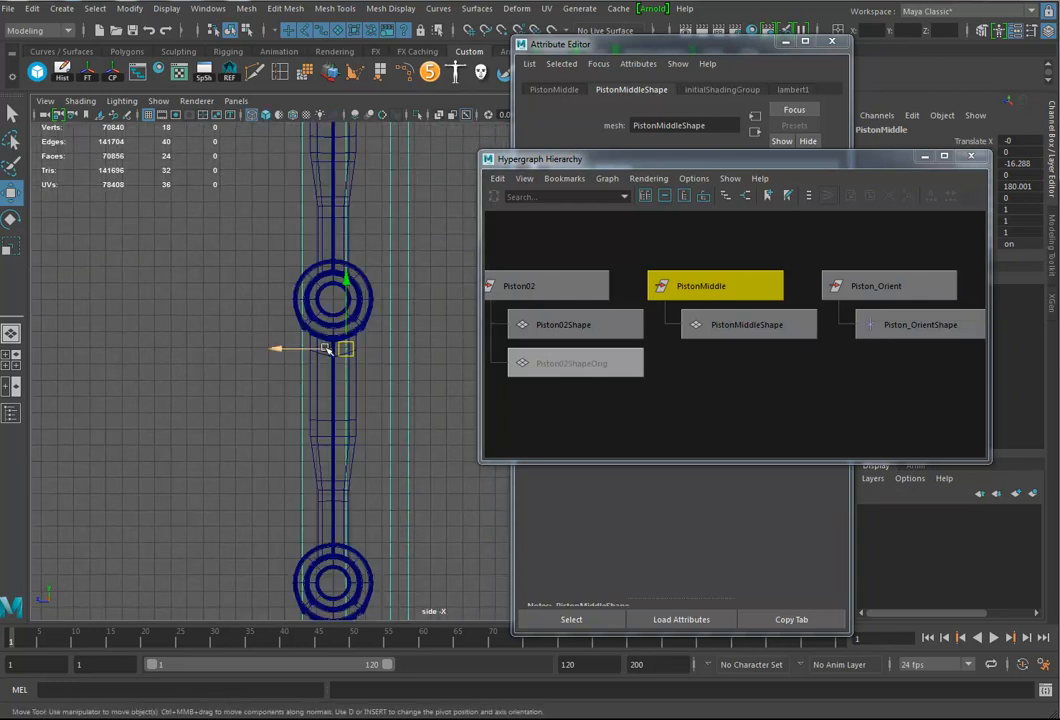
{"action": "left_click_drag", "start_coordinate": [322, 349], "coordinate": [329, 356]}
Return to the perspective view and freeze PistonMiddle's transformations
{"action": "key", "text": "space"}
{"action": "left_click_drag", "start_coordinate": [354, 436], "coordinate": [352, 393]}
{"action": "right_click_drag", "start_coordinate": [385, 410], "coordinate": [308, 388], "text": "alt"}
{"action": "left_click_drag", "start_coordinate": [298, 387], "coordinate": [370, 381], "text": "alt"}
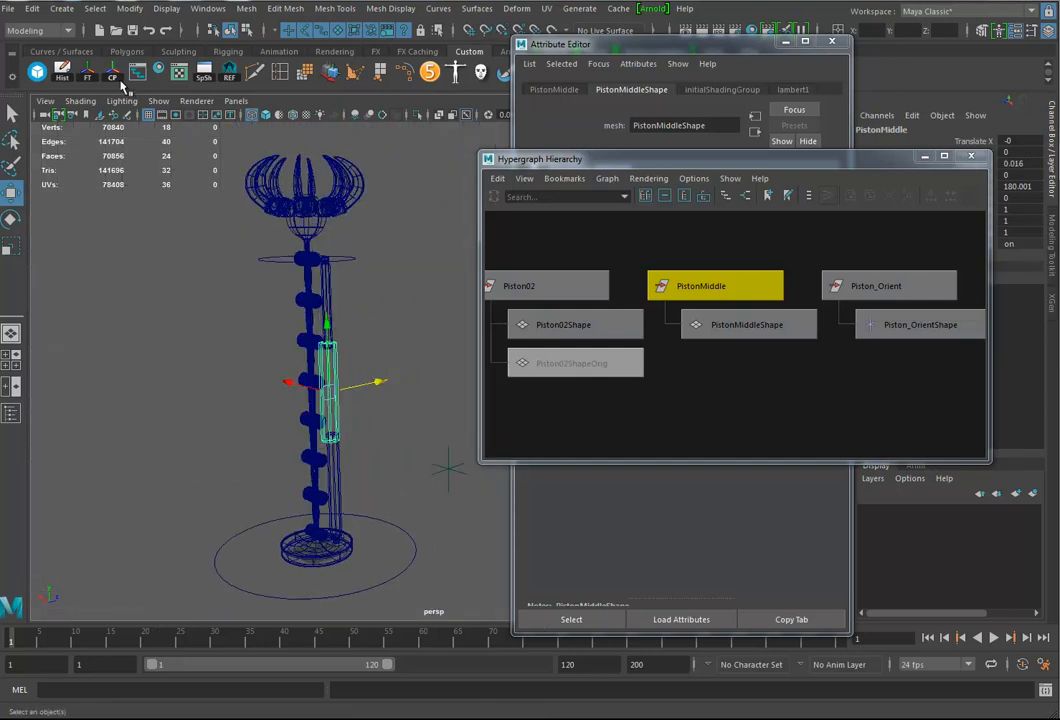
{"action": "left_click", "coordinate": [87, 74]}
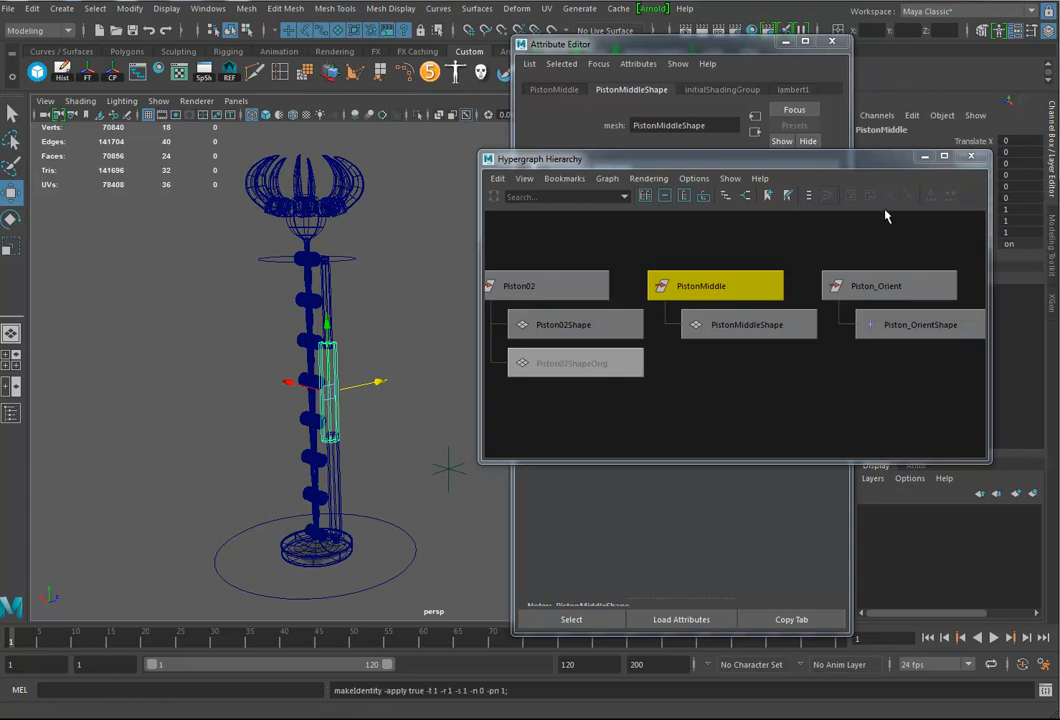
Select the lower piston mesh, Piston01, in the side view and delete its history to remove the skin cluster
{"action": "left_click_drag", "start_coordinate": [866, 163], "coordinate": [997, 215]}
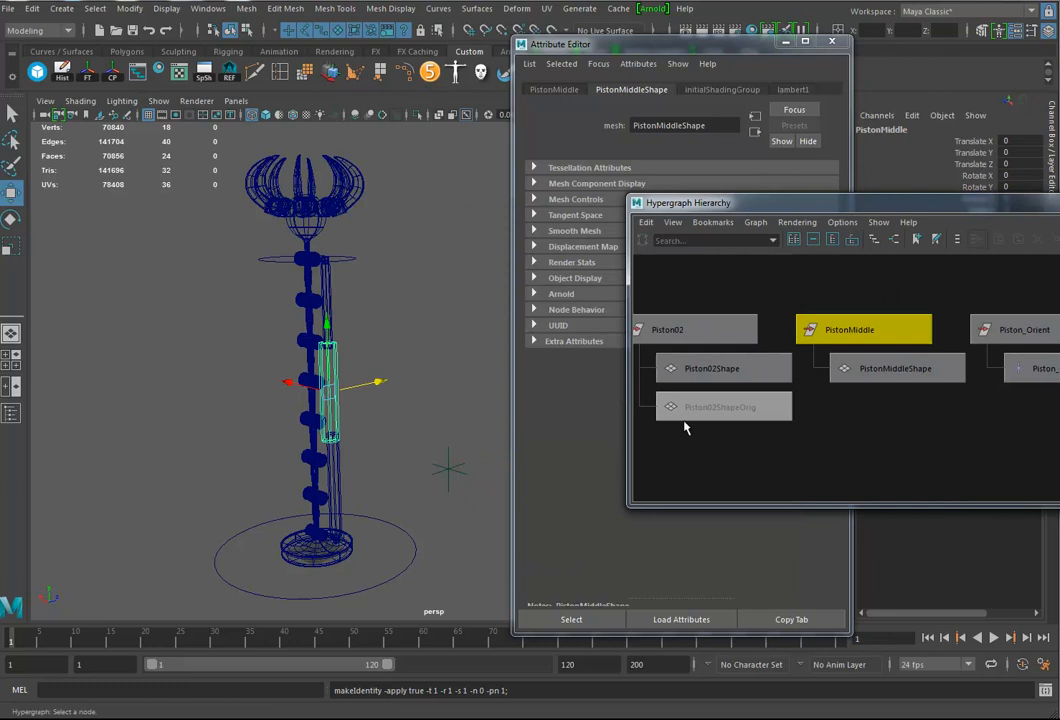
{"action": "left_click_drag", "start_coordinate": [396, 391], "coordinate": [353, 443], "text": "alt"}
{"action": "right_click_drag", "start_coordinate": [354, 443], "coordinate": [423, 459], "text": "alt"}
{"action": "key", "text": "space"}
{"action": "left_click_drag", "start_coordinate": [423, 459], "coordinate": [484, 462]}
{"action": "middle_click_drag", "start_coordinate": [370, 514], "coordinate": [350, 130], "text": "alt"}
{"action": "middle_click_drag", "start_coordinate": [471, 451], "coordinate": [459, 234], "text": "alt"}
{"action": "middle_click_drag", "start_coordinate": [448, 430], "coordinate": [418, 212], "text": "alt"}
{"action": "middle_click_drag", "start_coordinate": [372, 423], "coordinate": [383, 246], "text": "alt"}
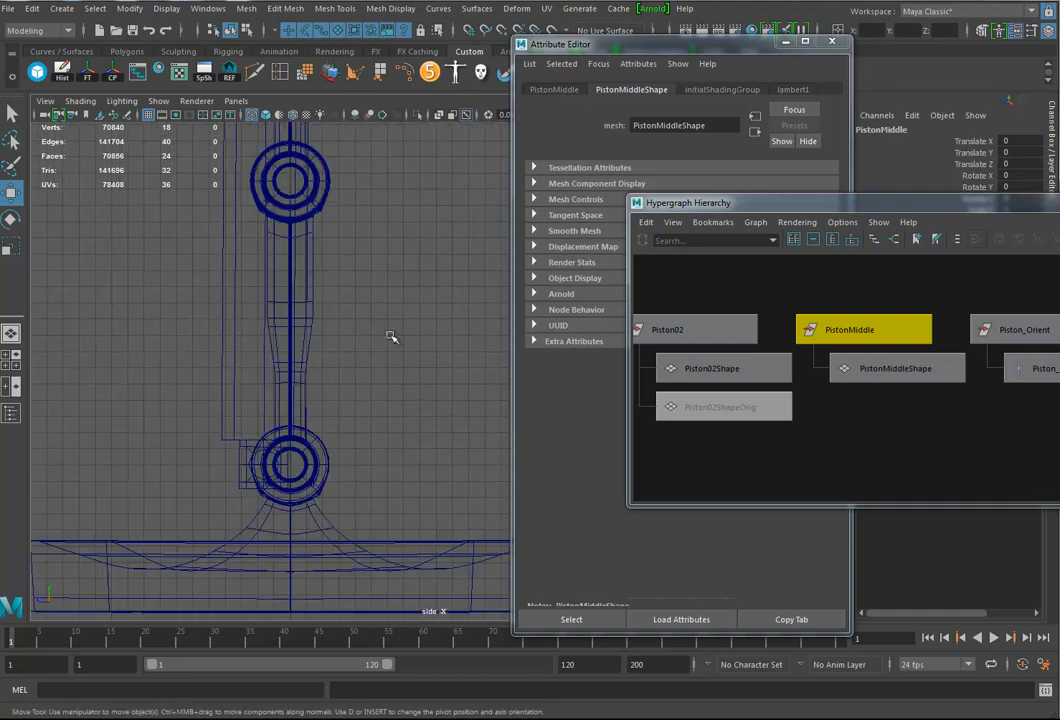
{"action": "left_click", "coordinate": [229, 400]}
{"action": "middle_click_drag", "start_coordinate": [240, 404], "coordinate": [318, 440], "text": "alt"}
{"action": "middle_click_drag", "start_coordinate": [383, 423], "coordinate": [375, 513], "text": "alt"}
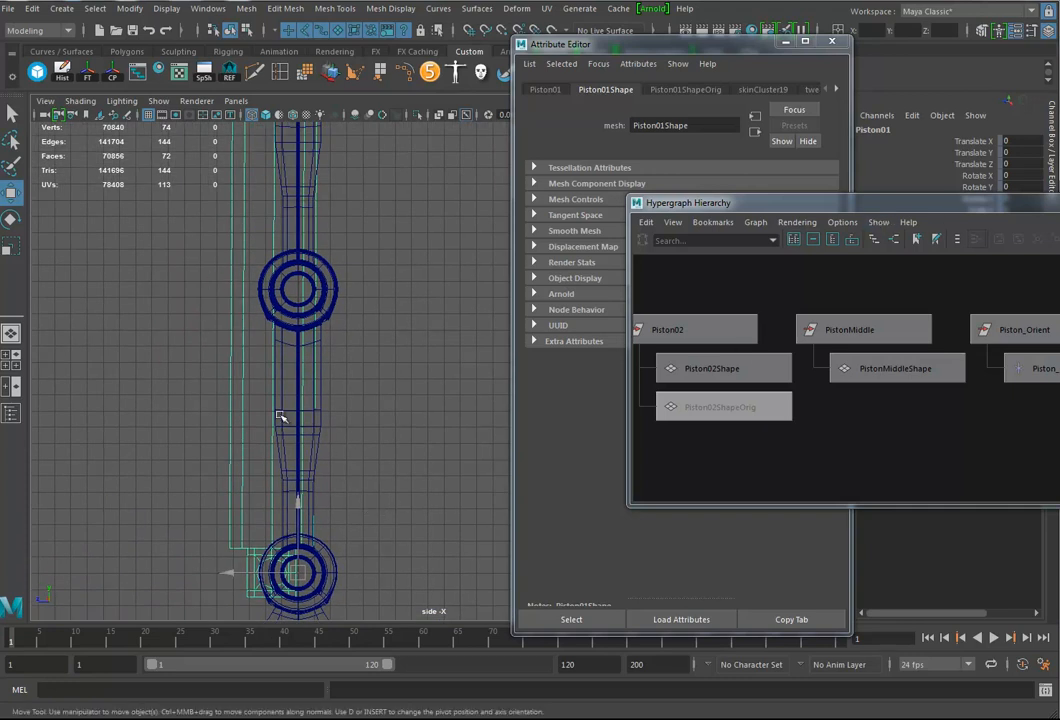
{"action": "middle_click_drag", "start_coordinate": [345, 571], "coordinate": [370, 410], "text": "alt"}
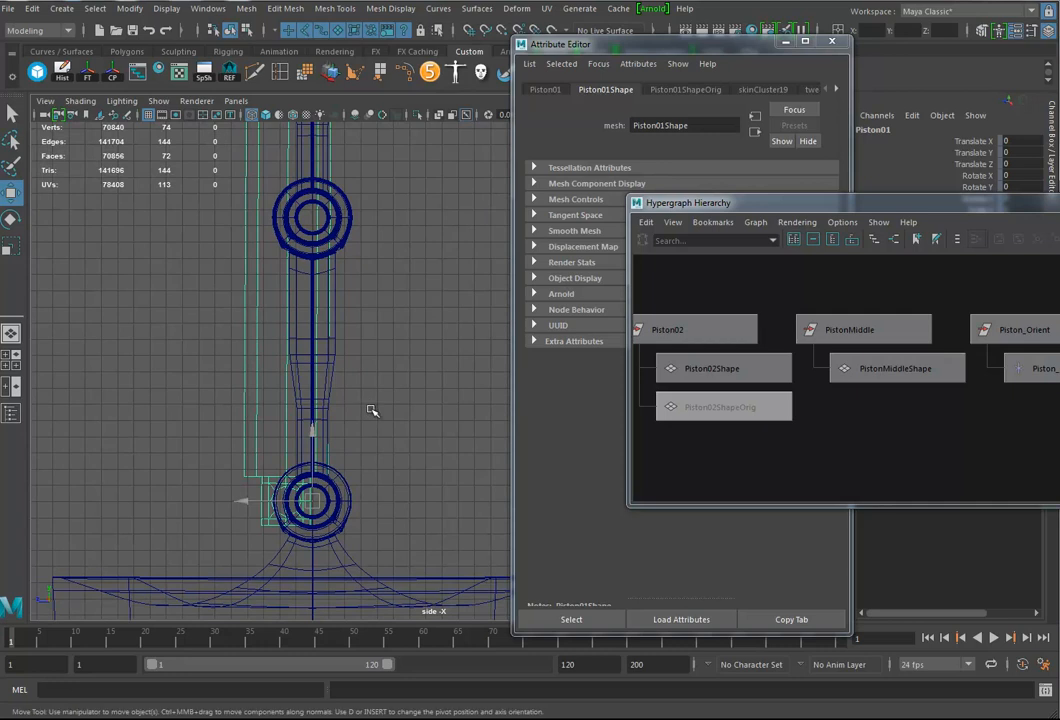
{"action": "middle_click_drag", "start_coordinate": [389, 204], "coordinate": [387, 536], "text": "alt"}
{"action": "mouse_move", "coordinate": [387, 327]}
{"action": "middle_mouse_down", "text": "alt"}
{"action": "mouse_move", "coordinate": [386, 502]}
{"action": "mouse_move", "coordinate": [368, 236]}
{"action": "middle_mouse_up", "text": "alt"}
{"action": "middle_click_drag", "start_coordinate": [380, 437], "coordinate": [390, 226], "text": "alt"}
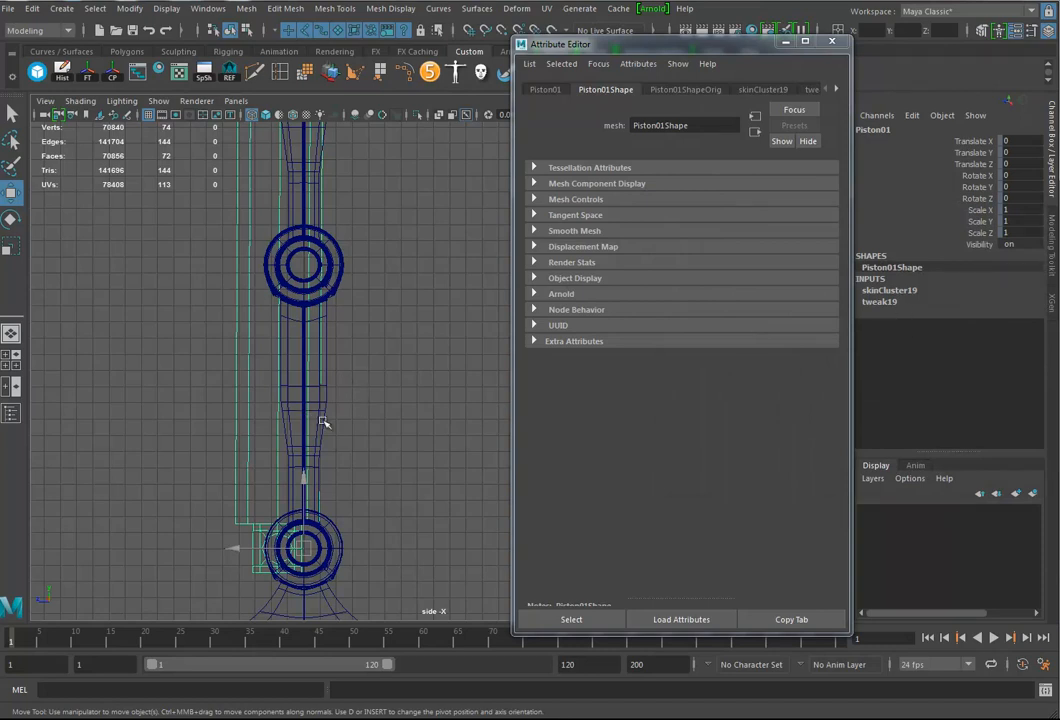
{"action": "key", "text": "alt+shift+d"}
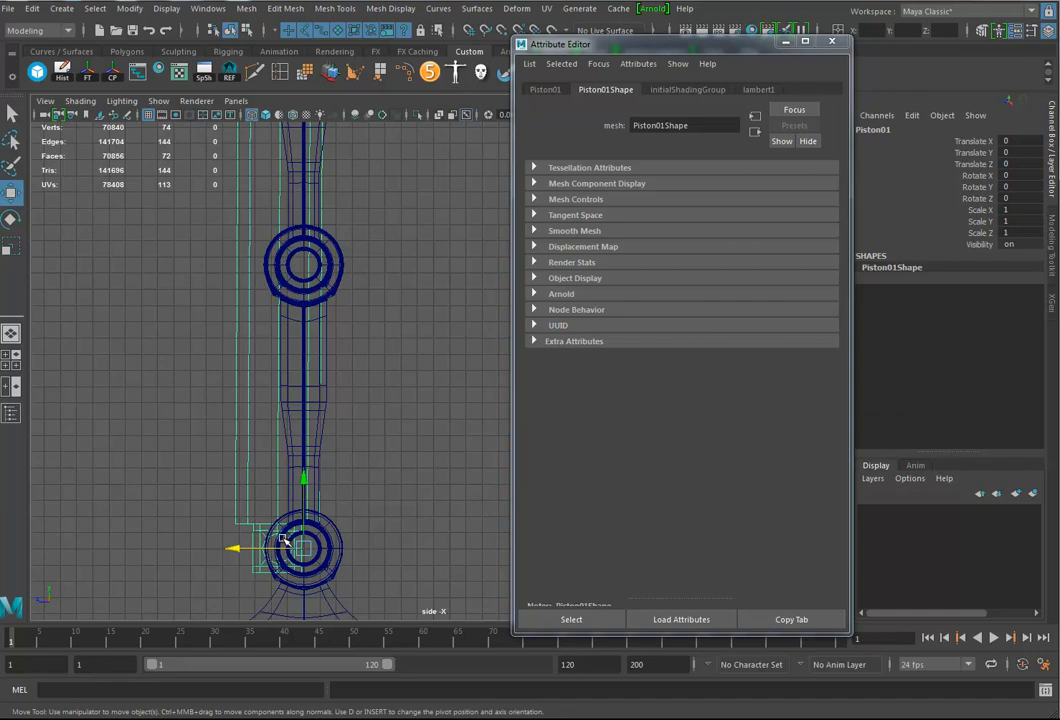
Move Piston01 to about -32.576 in Z to centre it on the arm and freeze its transformations
{"action": "left_click_drag", "start_coordinate": [233, 548], "coordinate": [306, 532]}
{"action": "key", "text": "d+v"}
{"action": "scroll", "coordinate": [400, 417], "scroll_direction": "down", "scroll_amount": 2}
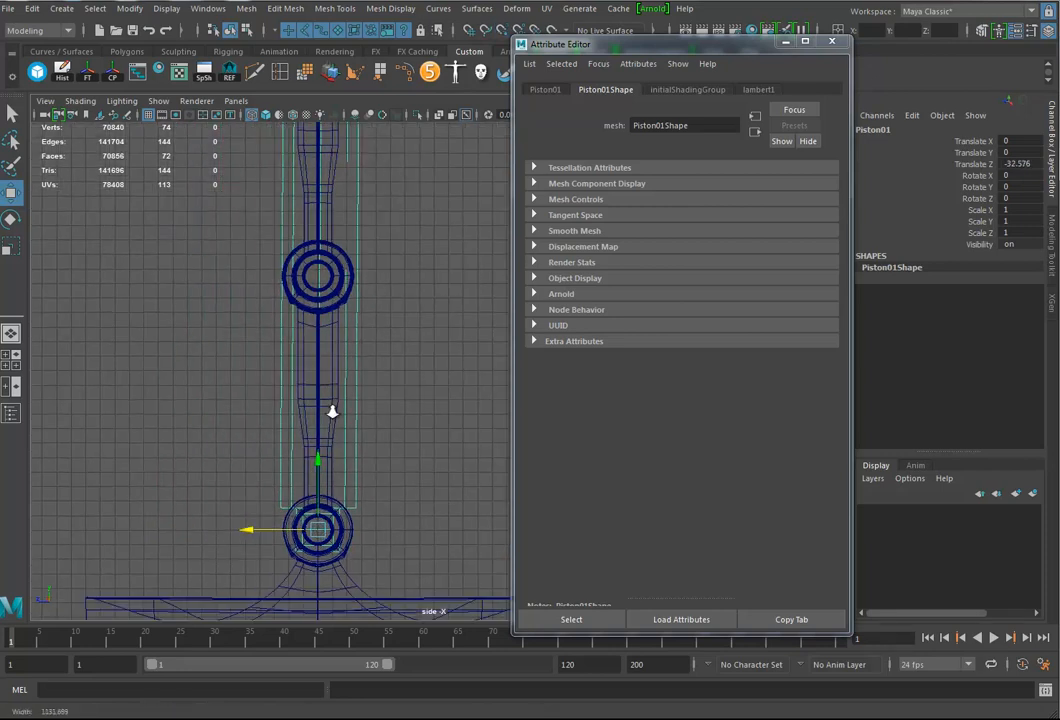
{"action": "left_click", "coordinate": [88, 72]}
Examine the alignment of the piston parts along the arm in the side and perspective views
{"action": "right_click_drag", "start_coordinate": [336, 372], "coordinate": [308, 272], "text": "alt"}
{"action": "middle_click_drag", "start_coordinate": [308, 272], "coordinate": [298, 454], "text": "alt"}
{"action": "middle_click_drag", "start_coordinate": [379, 200], "coordinate": [376, 424], "text": "alt"}
{"action": "middle_click_drag", "start_coordinate": [414, 200], "coordinate": [414, 398], "text": "alt"}
{"action": "middle_click_drag", "start_coordinate": [402, 174], "coordinate": [380, 353], "text": "alt"}
{"action": "middle_click_drag", "start_coordinate": [352, 123], "coordinate": [341, 424], "text": "alt"}
{"action": "right_click_drag", "start_coordinate": [341, 424], "coordinate": [218, 374], "text": "alt"}
{"action": "middle_click_drag", "start_coordinate": [306, 488], "coordinate": [270, 259], "text": "alt"}
{"action": "middle_click_drag", "start_coordinate": [336, 460], "coordinate": [336, 278], "text": "alt"}
{"action": "middle_click_drag", "start_coordinate": [336, 497], "coordinate": [327, 325], "text": "alt"}
{"action": "middle_click_drag", "start_coordinate": [322, 464], "coordinate": [346, 201], "text": "alt"}
{"action": "key", "text": "space"}
{"action": "left_click_drag", "start_coordinate": [368, 256], "coordinate": [363, 210]}
{"action": "left_click_drag", "start_coordinate": [308, 347], "coordinate": [436, 378], "text": "alt"}
{"action": "middle_click_drag", "start_coordinate": [436, 378], "coordinate": [371, 410], "text": "alt"}
{"action": "left_click_drag", "start_coordinate": [371, 410], "coordinate": [410, 407], "text": "alt"}
{"action": "middle_click_drag", "start_coordinate": [410, 407], "coordinate": [414, 357], "text": "alt"}
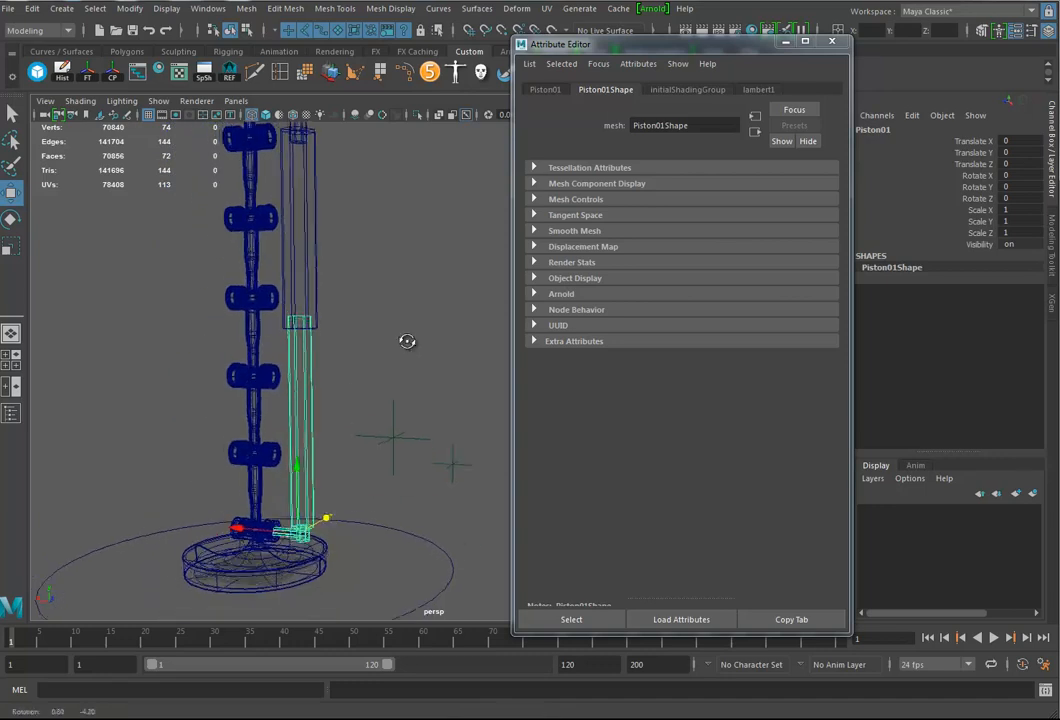
{"action": "left_click_drag", "start_coordinate": [414, 357], "coordinate": [400, 340], "text": "alt"}
Turn on the display of joints in the perspective viewport
{"action": "right_click_drag", "start_coordinate": [326, 504], "coordinate": [418, 512], "text": "alt"}
{"action": "mouse_move", "coordinate": [418, 512]}
{"action": "middle_mouse_down", "text": "alt"}
{"action": "mouse_move", "coordinate": [394, 506]}
{"action": "mouse_move", "coordinate": [410, 522]}
{"action": "middle_mouse_up", "text": "alt"}
{"action": "left_click", "coordinate": [159, 101]}
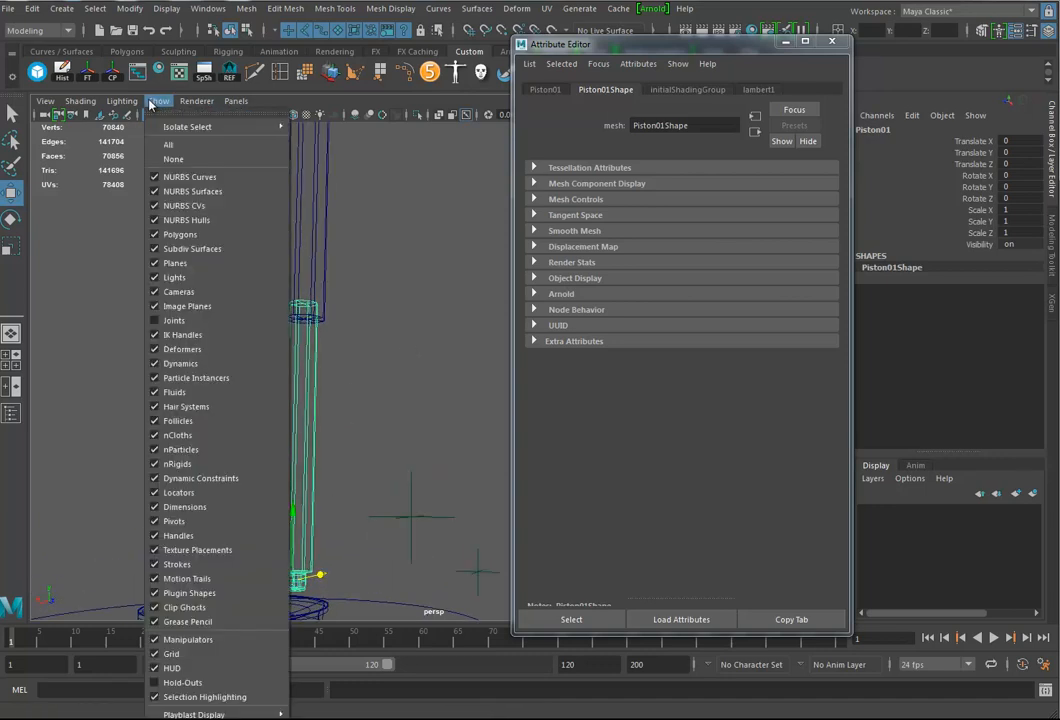
{"action": "left_click", "coordinate": [174, 321]}
{"action": "middle_click_drag", "start_coordinate": [325, 473], "coordinate": [362, 317], "text": "alt"}
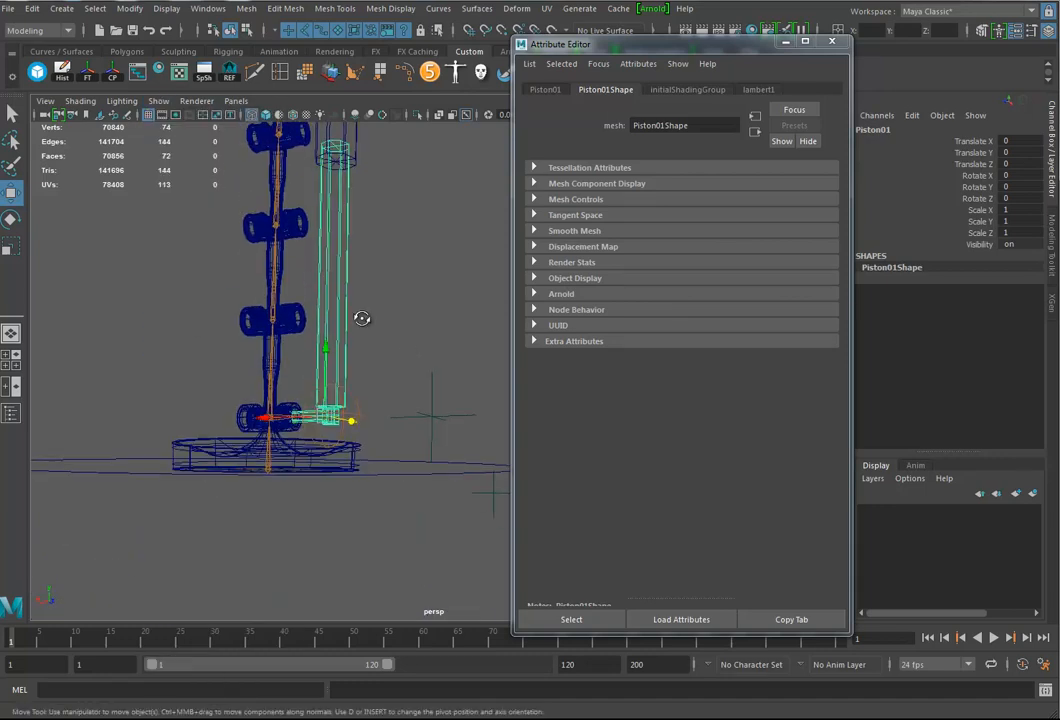
Add joint1 at the piston's base to the selected Piston01 and bind the mesh to it with Bind Skin
{"action": "left_click_drag", "start_coordinate": [362, 317], "coordinate": [362, 445], "text": "alt"}
{"action": "left_click", "coordinate": [355, 438]}
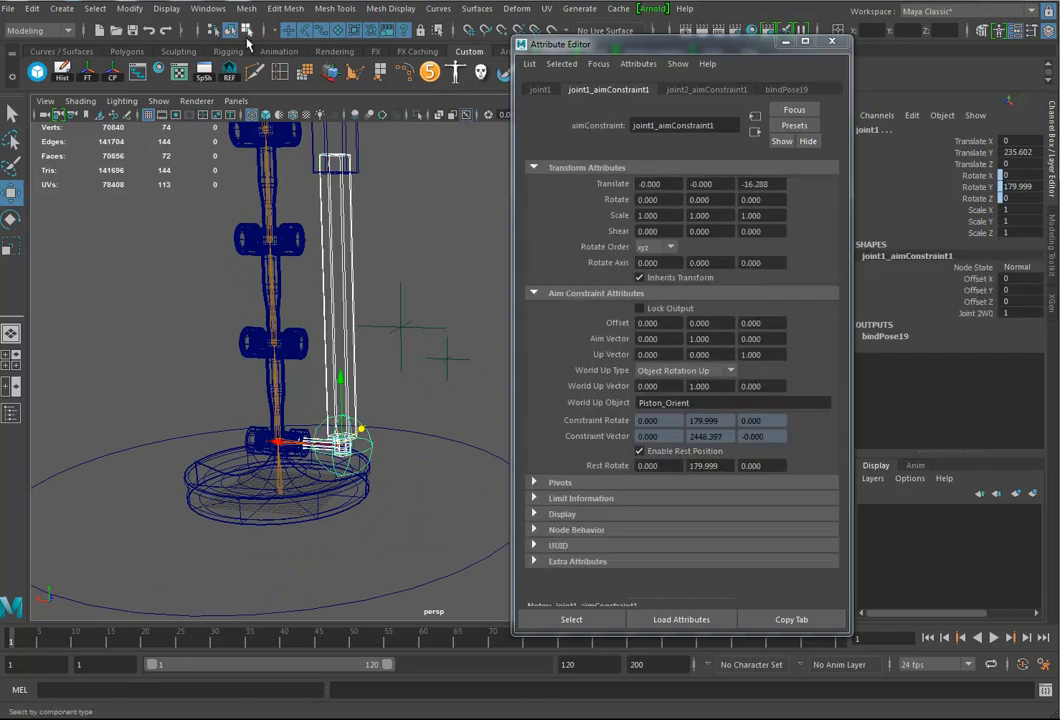
{"action": "left_click", "coordinate": [40, 30]}
{"action": "left_click", "coordinate": [30, 44]}
{"action": "left_click", "coordinate": [286, 9]}
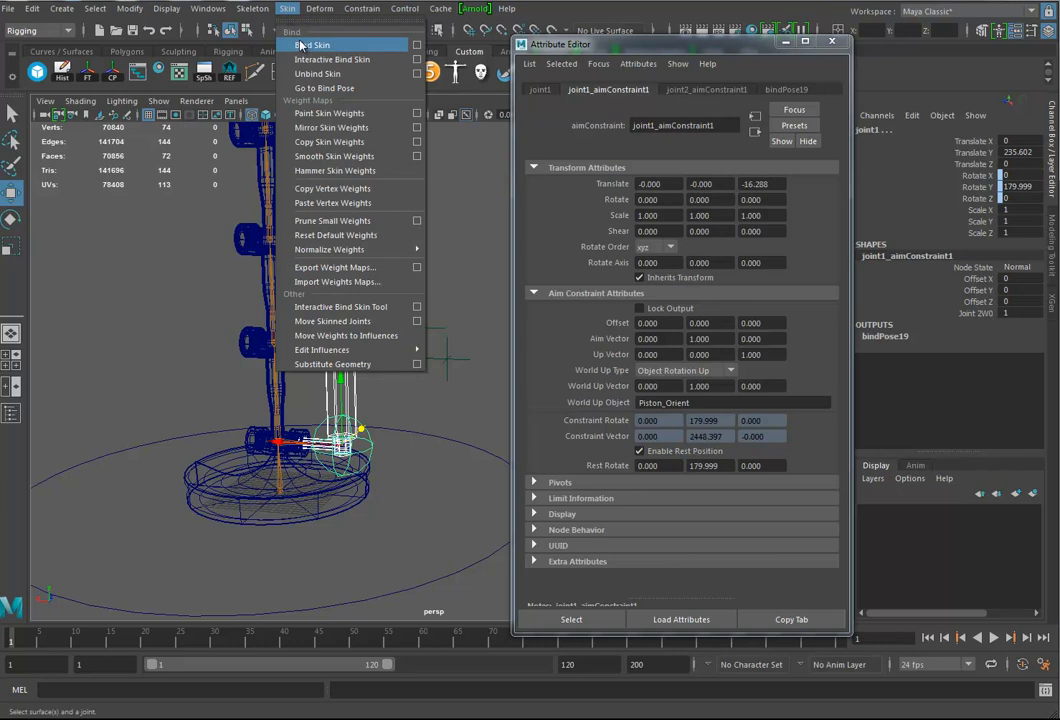
{"action": "left_click", "coordinate": [300, 45]}
Parent constrain PistonMiddle to joint1 and joint2, the joints at the two ends of the piston
{"action": "scroll", "coordinate": [371, 345], "scroll_direction": "up", "scroll_amount": 4}
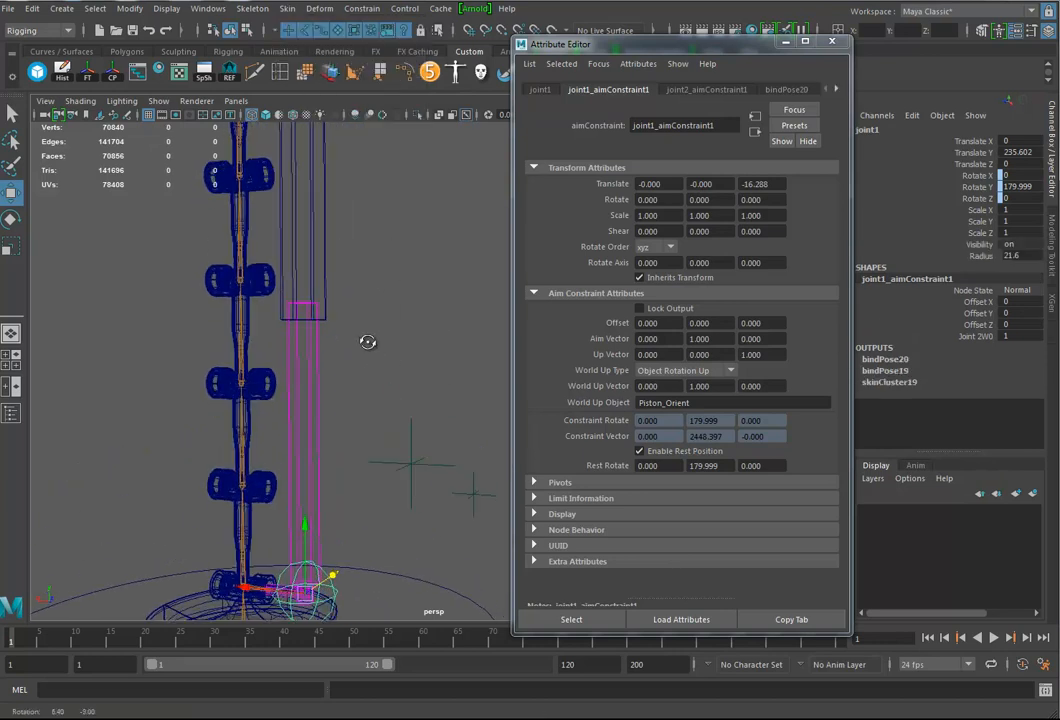
{"action": "middle_click_drag", "start_coordinate": [298, 391], "coordinate": [296, 391], "text": "alt"}
{"action": "scroll", "coordinate": [425, 481], "scroll_direction": "down", "scroll_amount": 4}
{"action": "middle_click_drag", "start_coordinate": [335, 300], "coordinate": [334, 352], "text": "alt"}
{"action": "left_click", "coordinate": [367, 216], "text": "shift"}
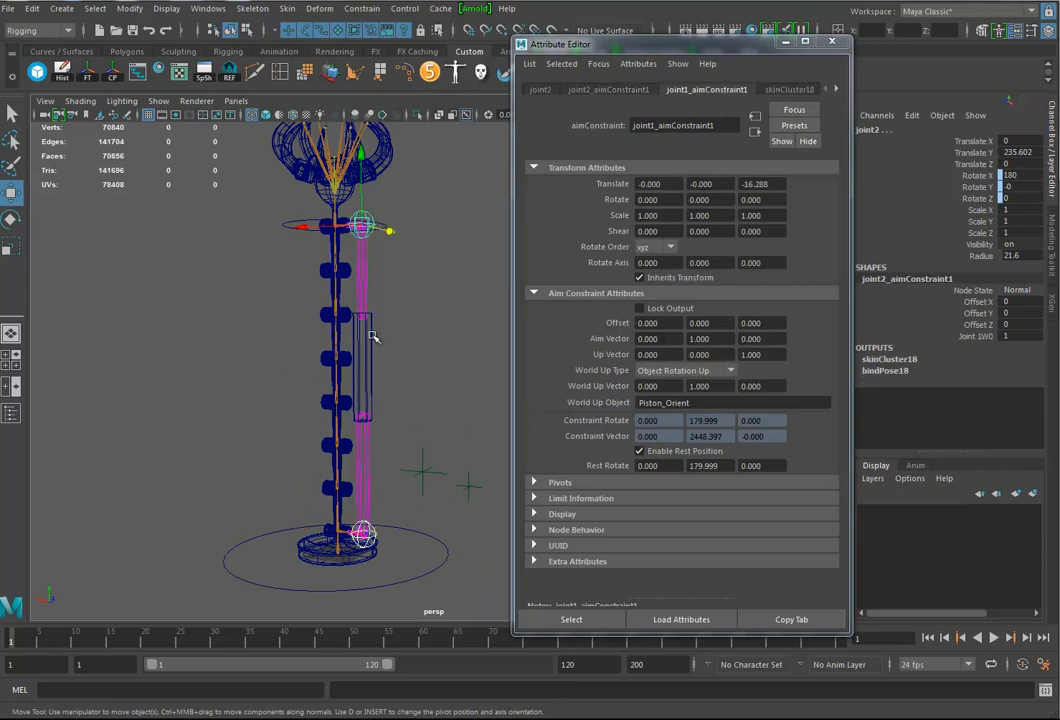
{"action": "left_click", "coordinate": [371, 330], "text": "shift"}
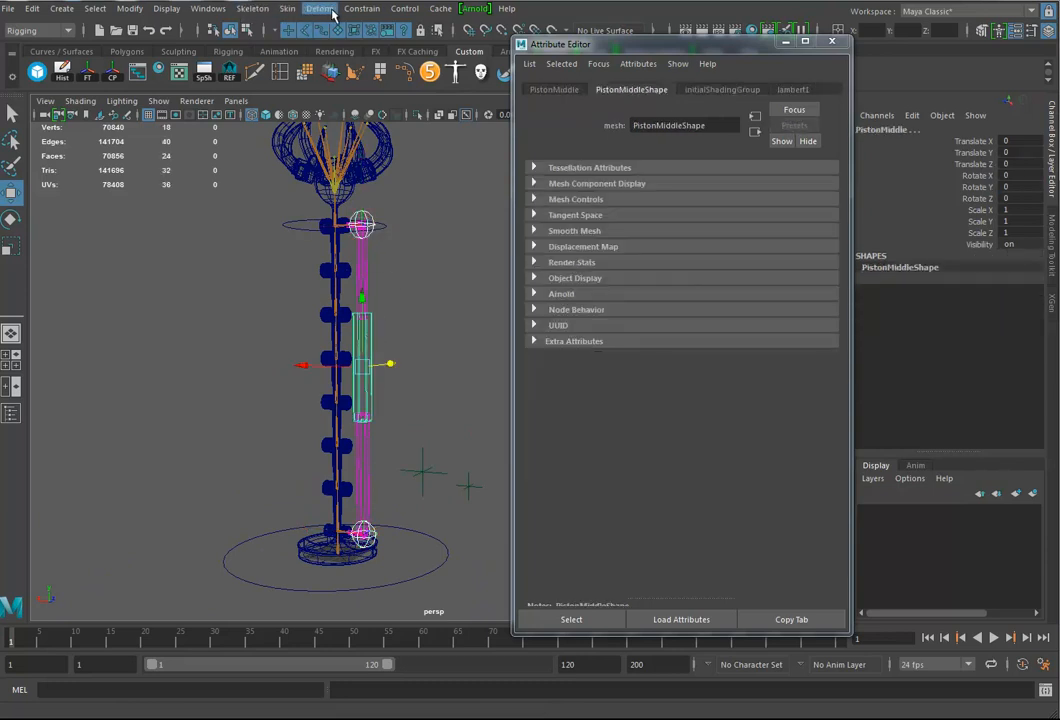
{"action": "left_click", "coordinate": [362, 8]}
{"action": "left_click", "coordinate": [369, 45]}
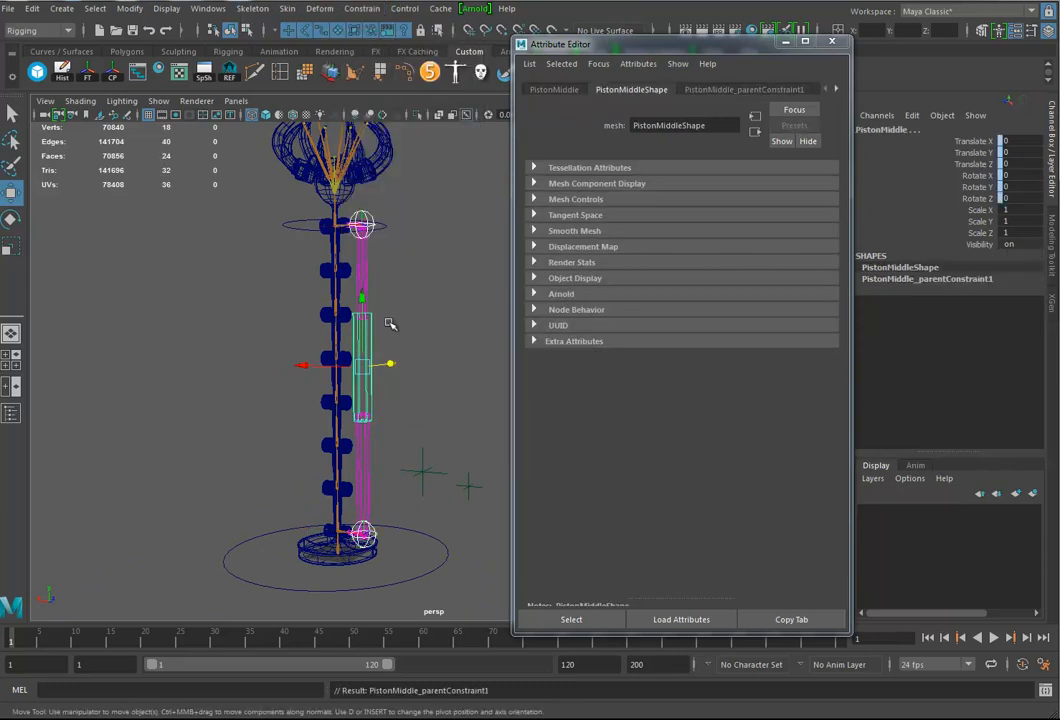
Select the claw control and switch the viewport back to shaded display
{"action": "left_click_drag", "start_coordinate": [365, 480], "coordinate": [347, 376], "text": "alt"}
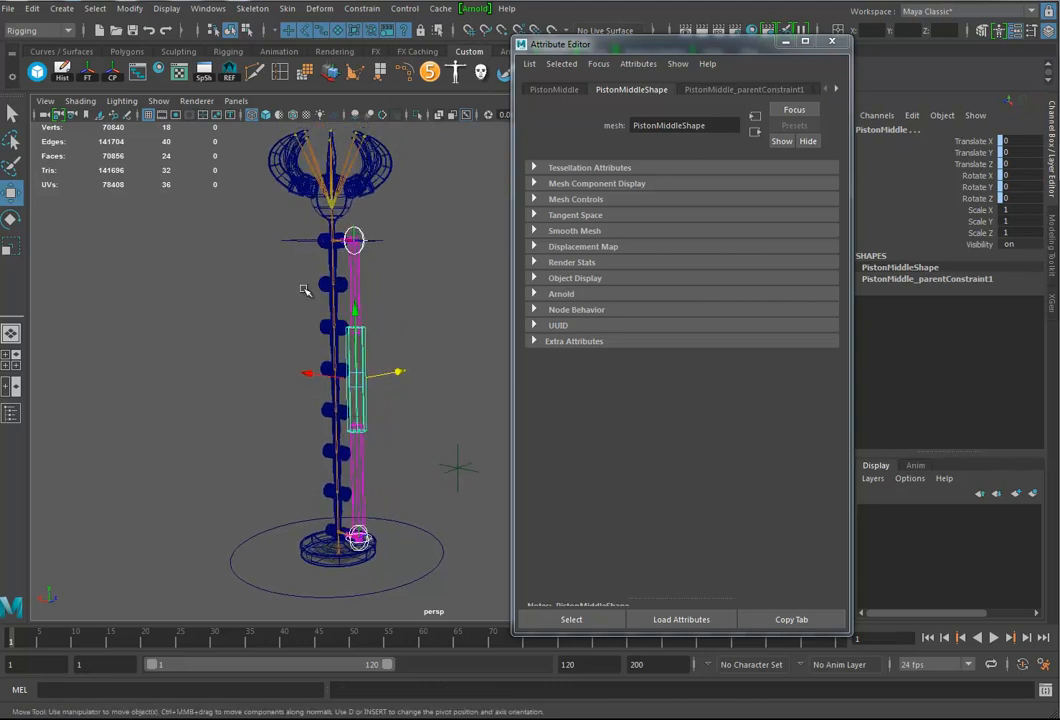
{"action": "left_click", "coordinate": [318, 240]}
{"action": "key", "text": "5"}
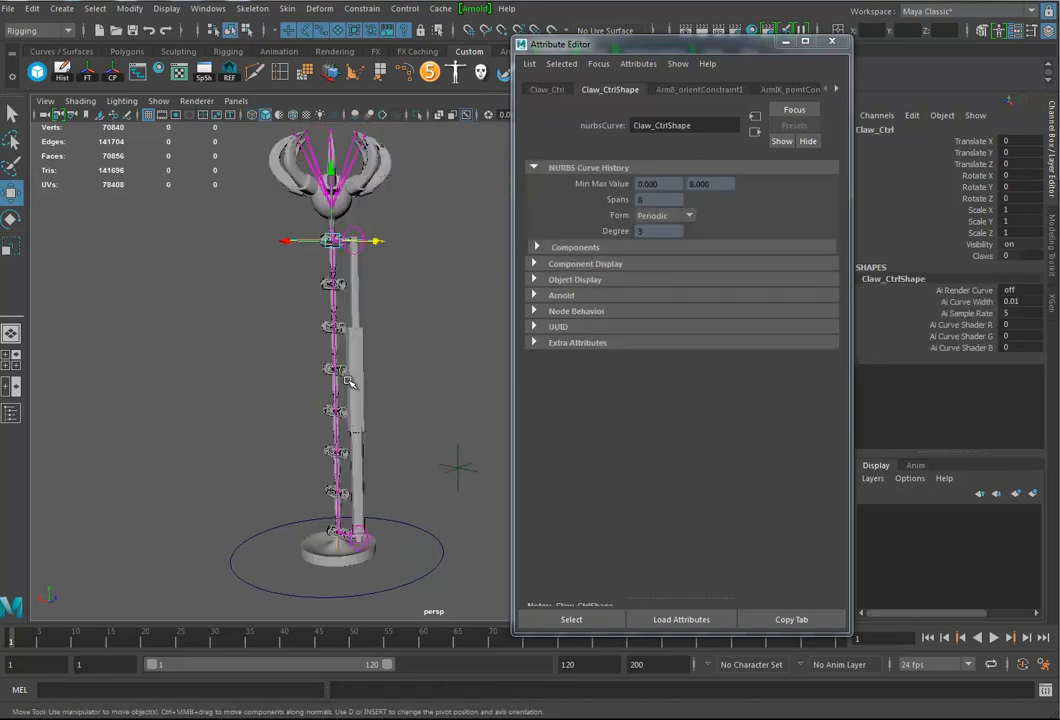
{"action": "left_click_drag", "start_coordinate": [343, 240], "coordinate": [364, 362], "text": "alt"}
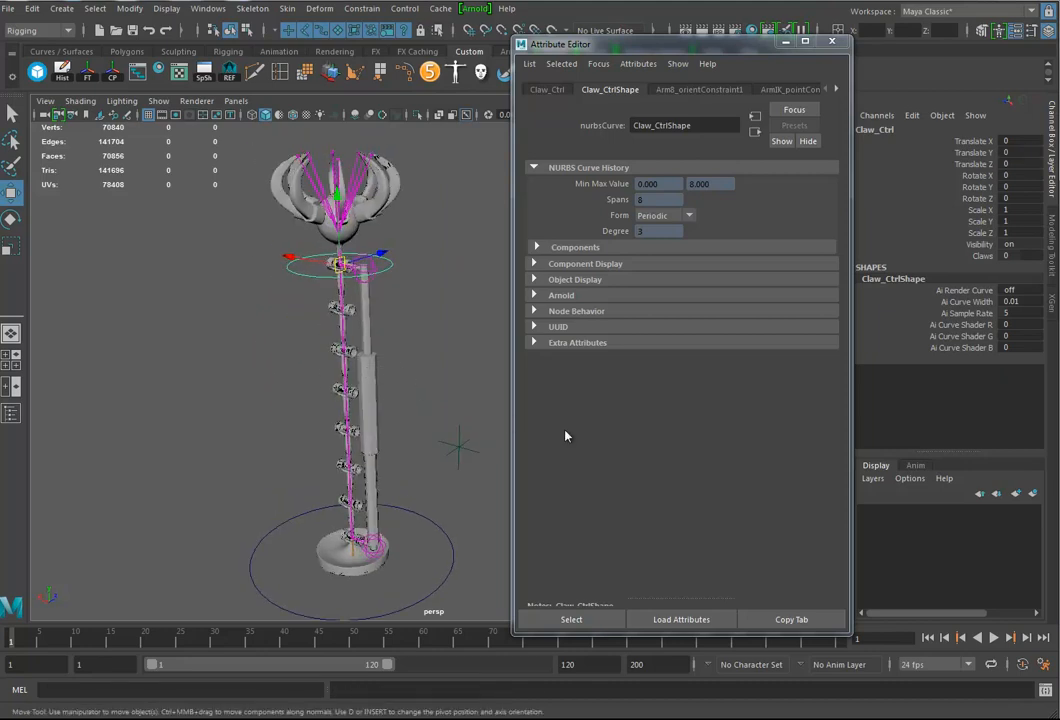
Close the Attribute Editor and open the Hypergraph hierarchy, placed beside the arm
{"action": "left_click", "coordinate": [833, 45]}
{"action": "left_click_drag", "start_coordinate": [565, 341], "coordinate": [592, 340], "text": "alt"}
{"action": "left_click", "coordinate": [138, 72]}
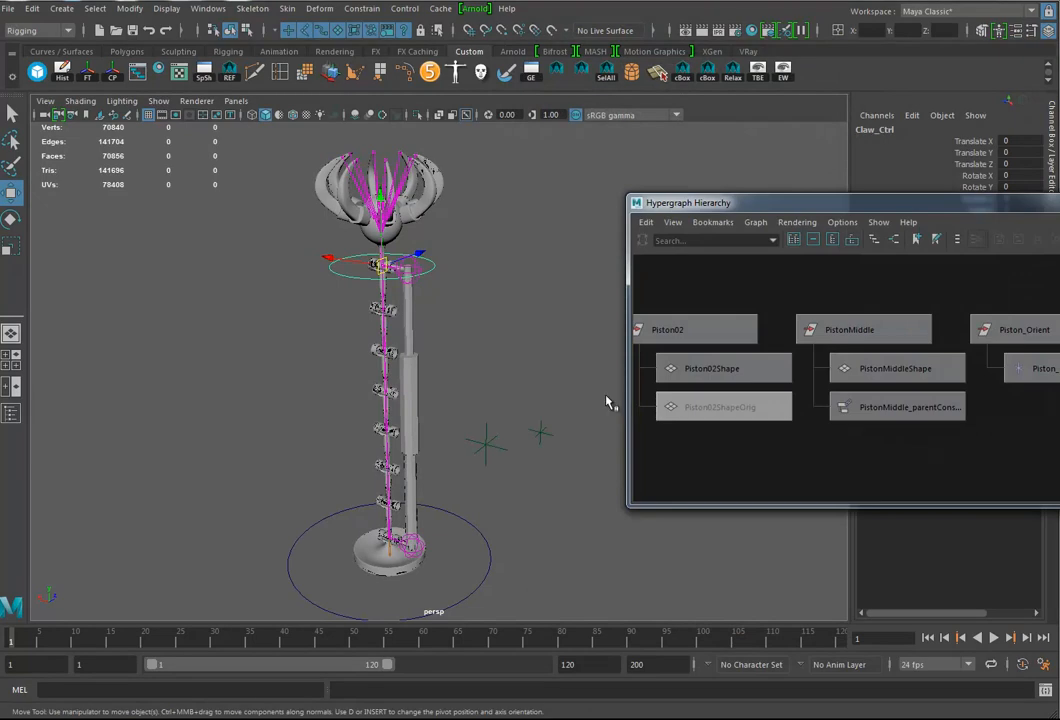
{"action": "left_click_drag", "start_coordinate": [765, 210], "coordinate": [488, 159]}
{"action": "scroll", "coordinate": [542, 329], "scroll_direction": "down", "scroll_amount": 4}
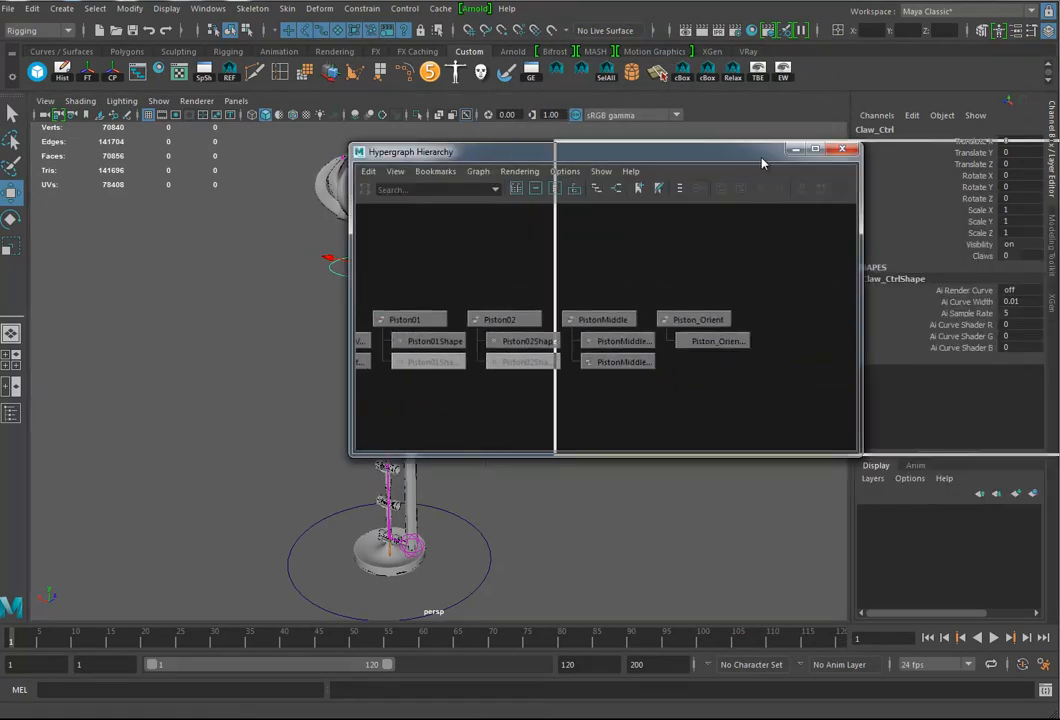
{"action": "left_click_drag", "start_coordinate": [735, 152], "coordinate": [946, 151]}
Parent Piston_Orient under Base_Ctrl in the hierarchy
{"action": "middle_click_drag", "start_coordinate": [444, 342], "coordinate": [388, 303], "text": "alt"}
{"action": "right_click_drag", "start_coordinate": [388, 303], "coordinate": [369, 310], "text": "alt"}
{"action": "middle_click_drag", "start_coordinate": [369, 310], "coordinate": [367, 347], "text": "alt"}
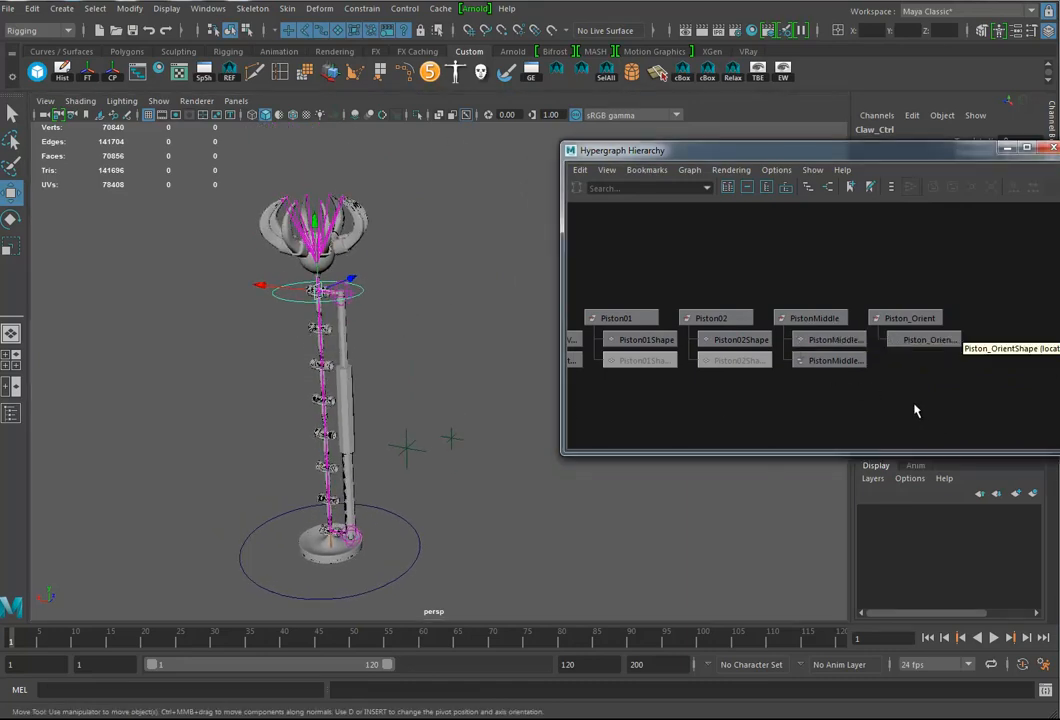
{"action": "right_click_drag", "start_coordinate": [913, 406], "coordinate": [857, 374], "text": "alt"}
{"action": "middle_click_drag", "start_coordinate": [862, 371], "coordinate": [953, 356], "text": "alt"}
{"action": "left_click", "coordinate": [982, 305]}
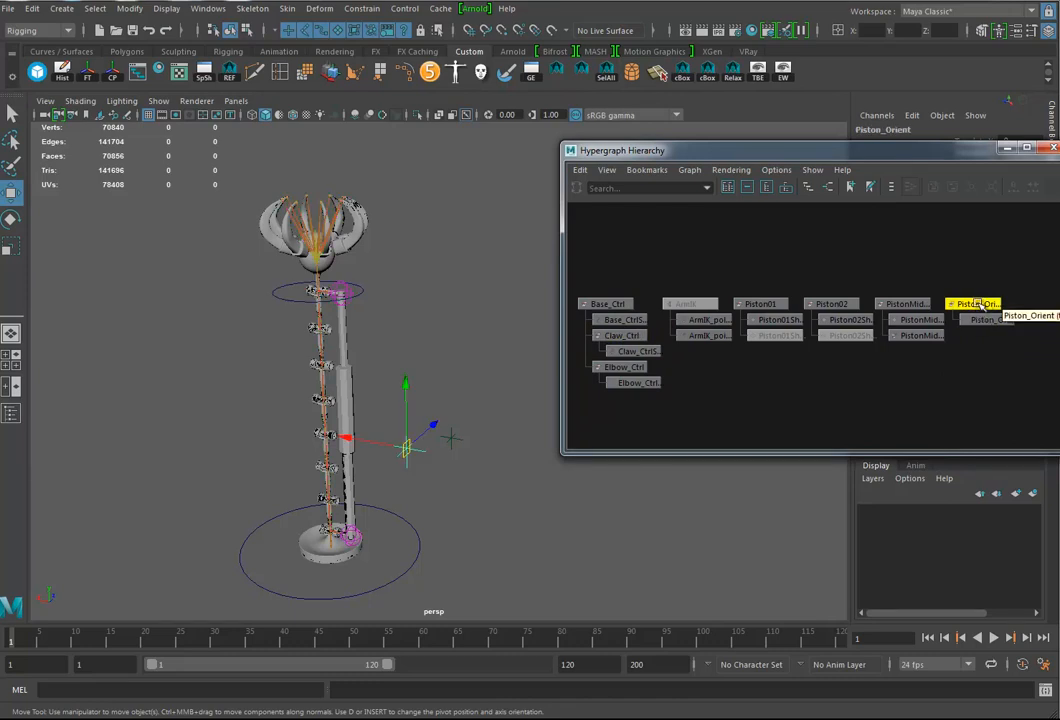
{"action": "middle_click_drag", "start_coordinate": [617, 306], "coordinate": [617, 306]}
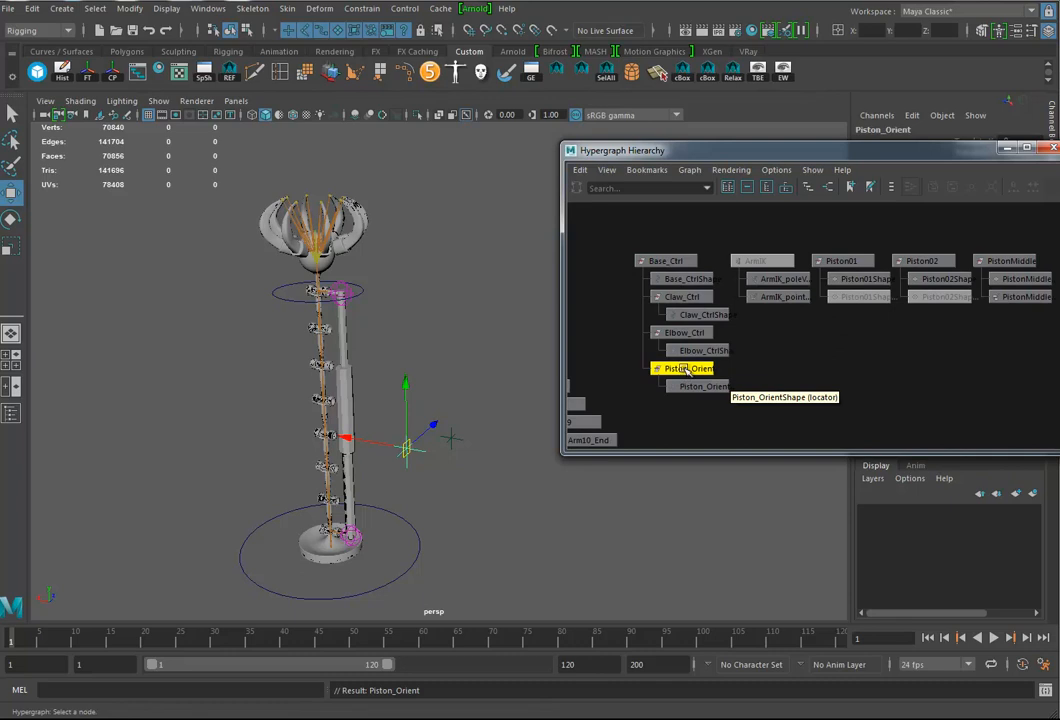
Hide the Elbow_Ctrl and Piston_Orient locators from the hierarchy graph
{"action": "left_click", "coordinate": [668, 334]}
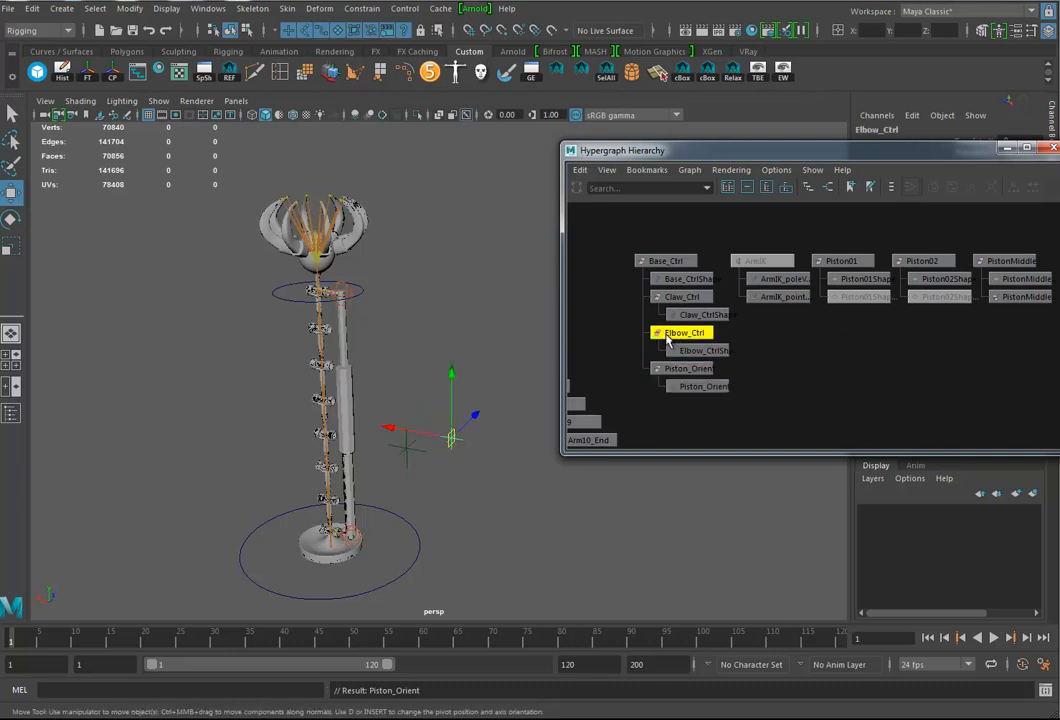
{"action": "right_click", "coordinate": [668, 336]}
{"action": "left_click", "coordinate": [694, 481]}
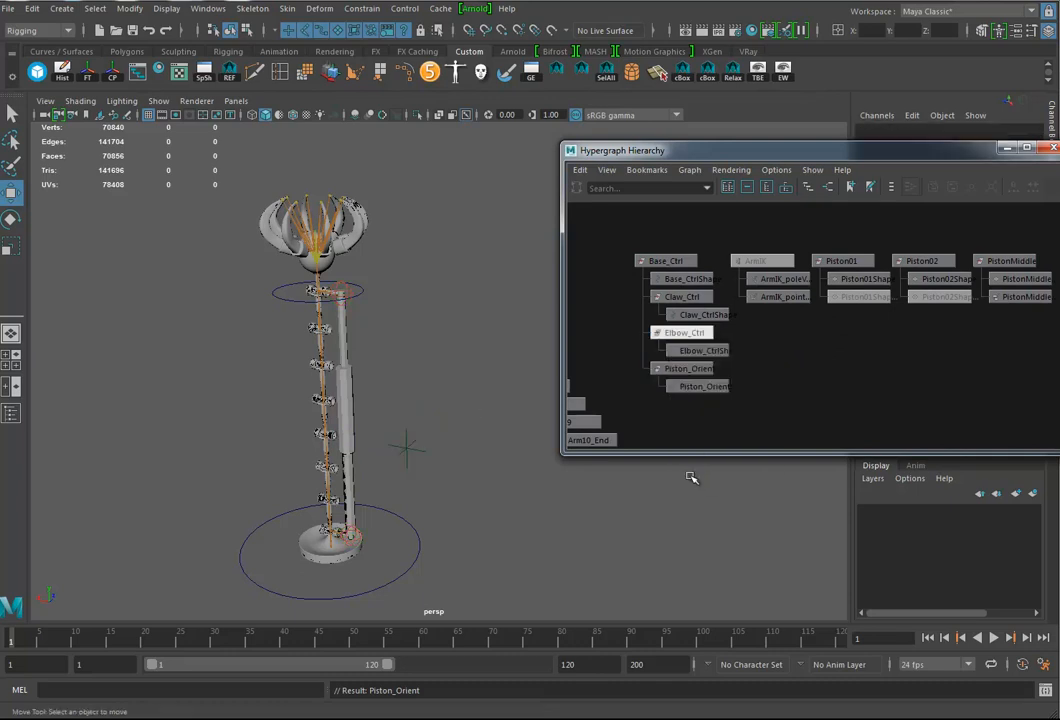
{"action": "left_click", "coordinate": [672, 369]}
{"action": "right_click", "coordinate": [678, 369]}
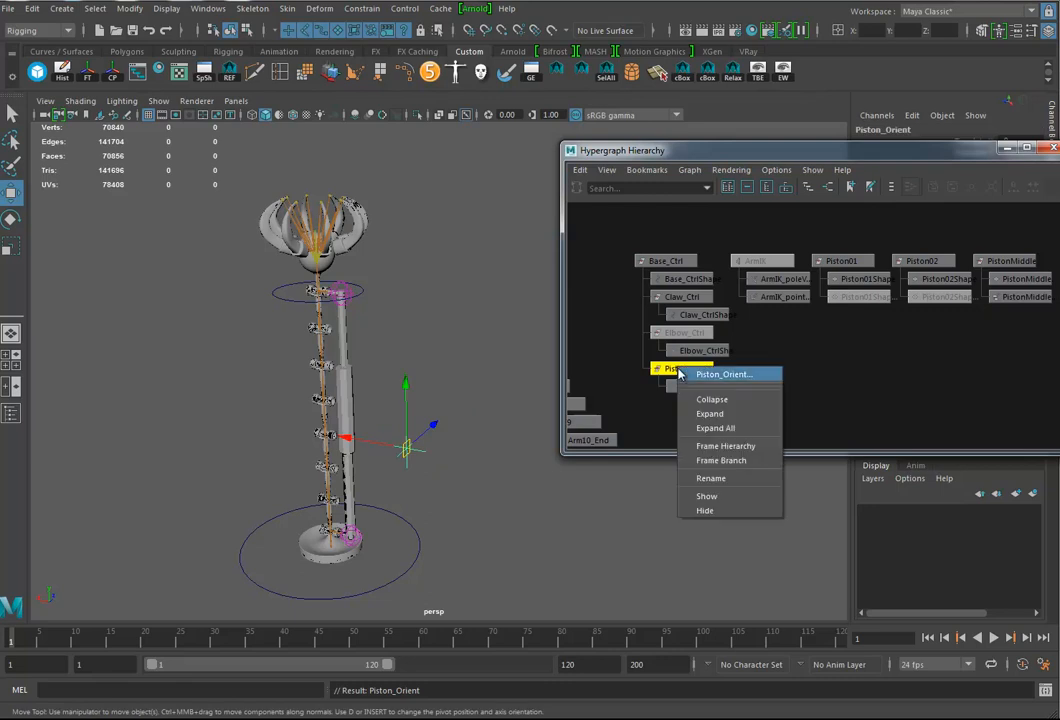
{"action": "left_click", "coordinate": [722, 511]}
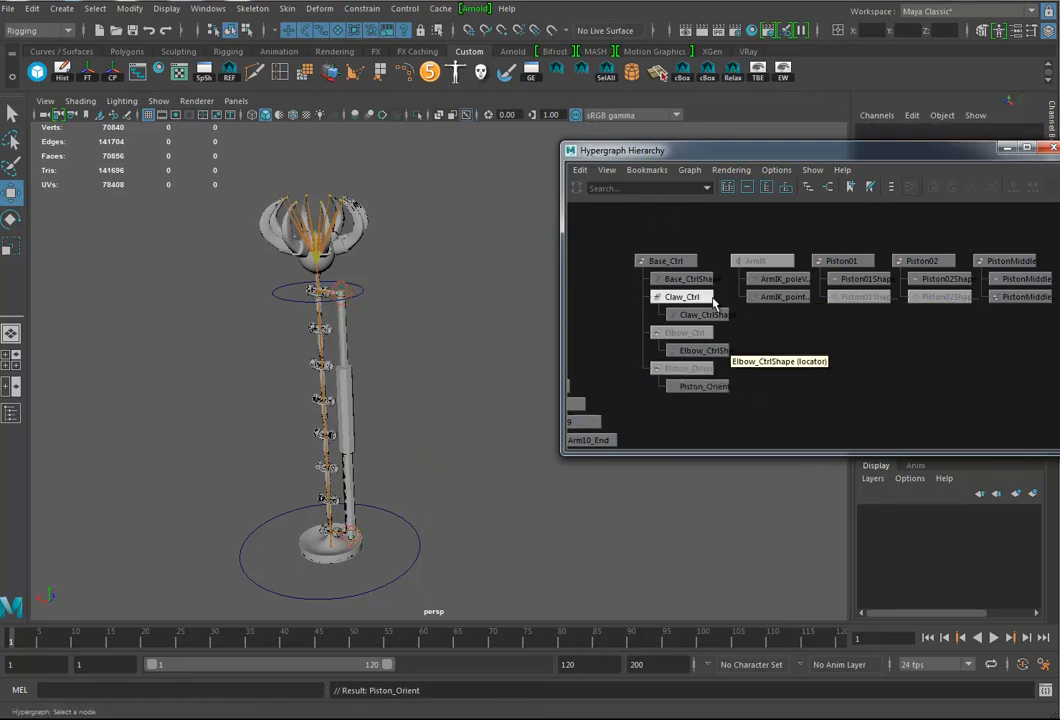
{"action": "left_click", "coordinate": [676, 333]}
{"action": "right_click", "coordinate": [676, 333]}
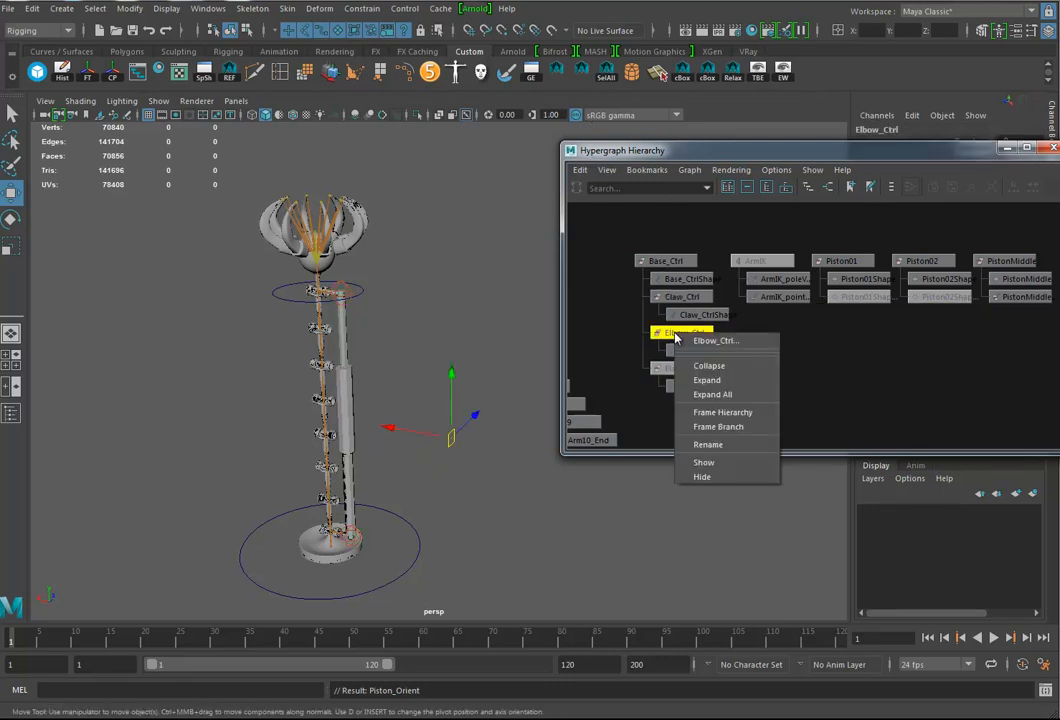
{"action": "left_click", "coordinate": [821, 379]}
Move Piston_Orient out of Base_Ctrl, back to the top level of the hierarchy
{"action": "middle_click_drag", "start_coordinate": [875, 369], "coordinate": [846, 371], "text": "alt"}
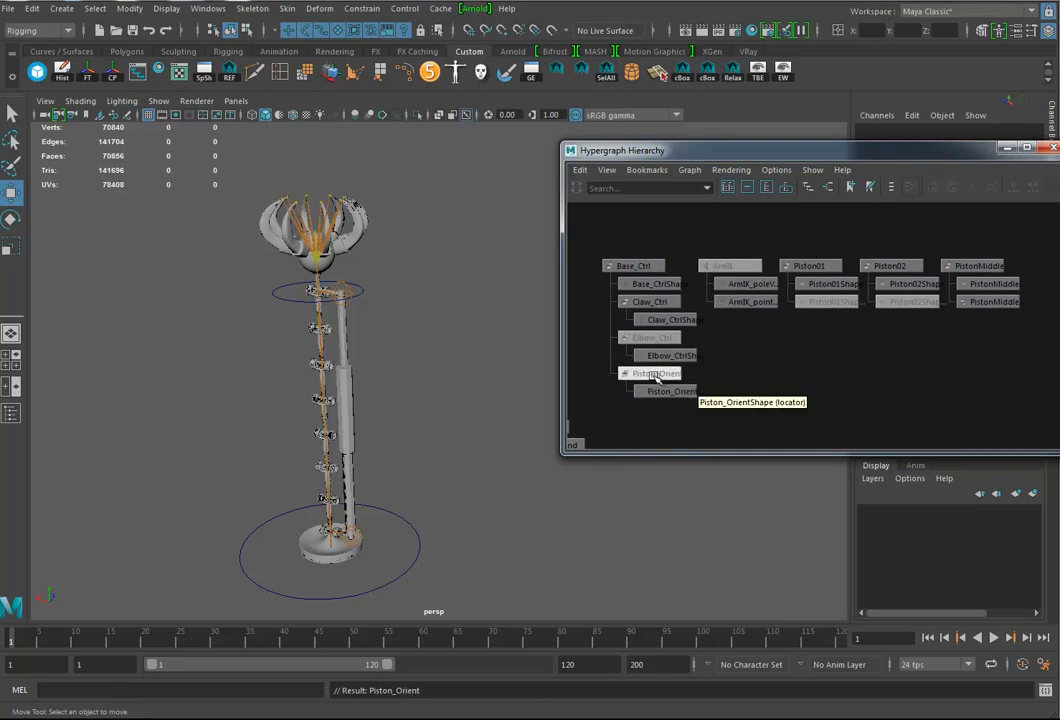
{"action": "middle_click_drag", "start_coordinate": [655, 375], "coordinate": [740, 379]}
Select all the arm, claw and base meshes plus Piston01, Piston02 and PistonMiddle in the hierarchy and group them
{"action": "scroll", "coordinate": [800, 360], "scroll_direction": "down", "scroll_amount": 2}
{"action": "middle_click_drag", "start_coordinate": [800, 356], "coordinate": [968, 355], "text": "alt"}
{"action": "middle_click_drag", "start_coordinate": [766, 362], "coordinate": [802, 356], "text": "alt"}
{"action": "middle_click_drag", "start_coordinate": [748, 318], "coordinate": [857, 352], "text": "alt"}
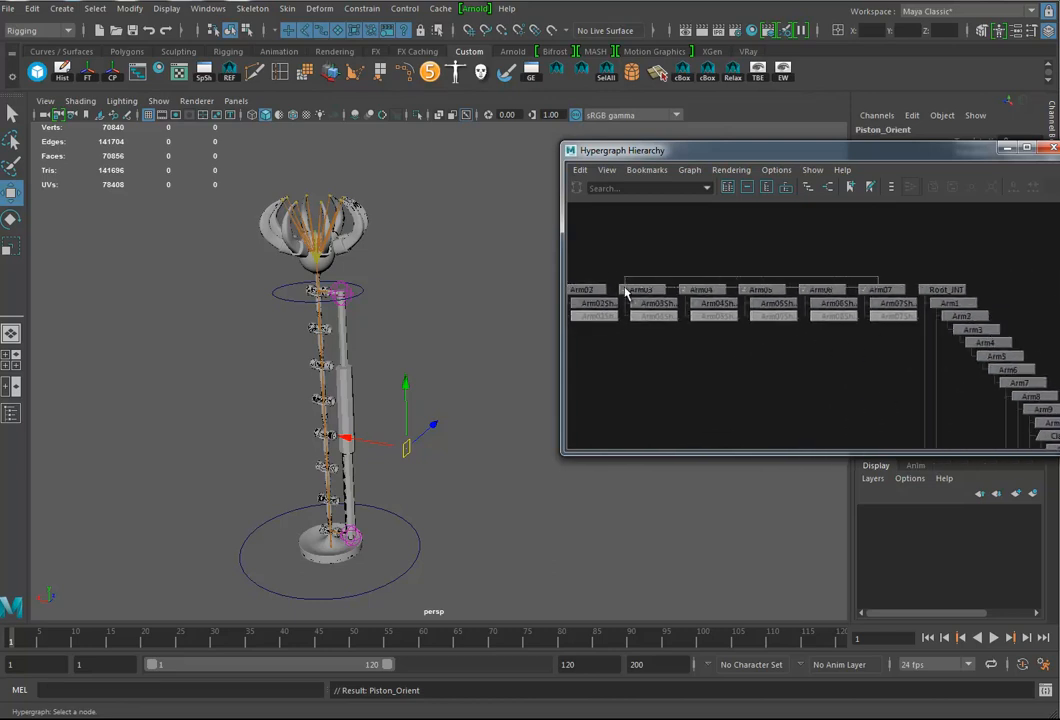
{"action": "left_click_drag", "start_coordinate": [648, 288], "coordinate": [640, 289]}
{"action": "right_click_drag", "start_coordinate": [738, 311], "coordinate": [642, 311], "text": "alt"}
{"action": "left_click_drag", "start_coordinate": [854, 314], "coordinate": [606, 326], "text": "shift"}
{"action": "middle_click_drag", "start_coordinate": [628, 347], "coordinate": [927, 369], "text": "alt"}
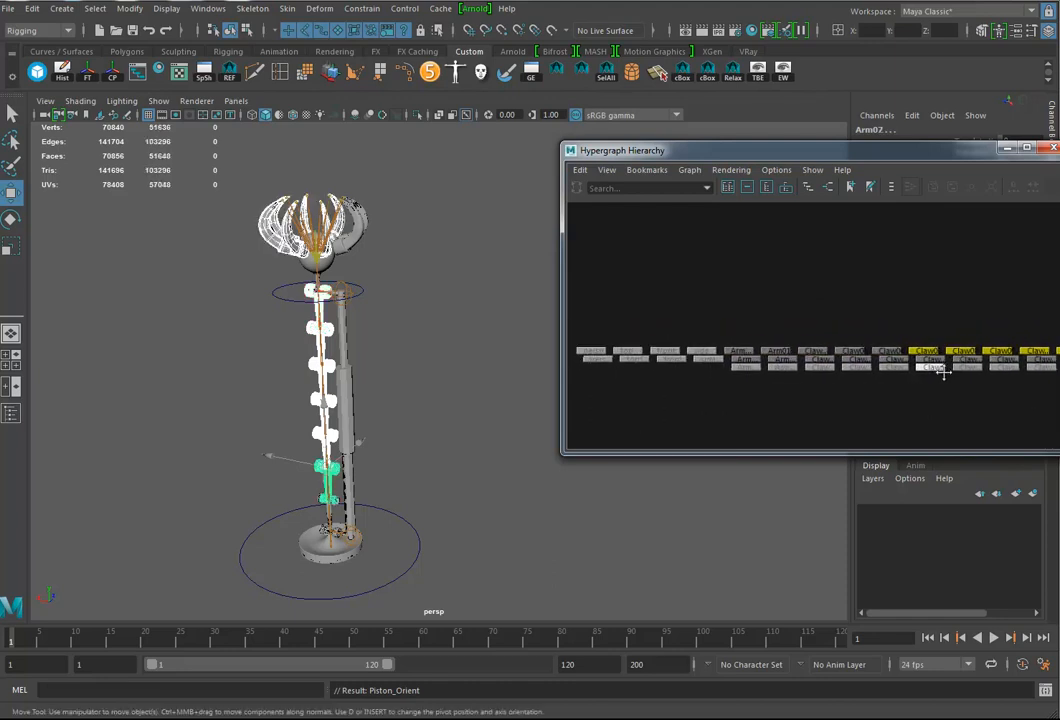
{"action": "left_click_drag", "start_coordinate": [906, 329], "coordinate": [749, 351], "text": "shift"}
{"action": "middle_click_drag", "start_coordinate": [968, 389], "coordinate": [357, 376], "text": "alt"}
{"action": "middle_click_drag", "start_coordinate": [857, 409], "coordinate": [494, 395], "text": "alt"}
{"action": "middle_click_drag", "start_coordinate": [948, 376], "coordinate": [835, 377], "text": "alt"}
{"action": "right_click_drag", "start_coordinate": [835, 377], "coordinate": [982, 392], "text": "alt"}
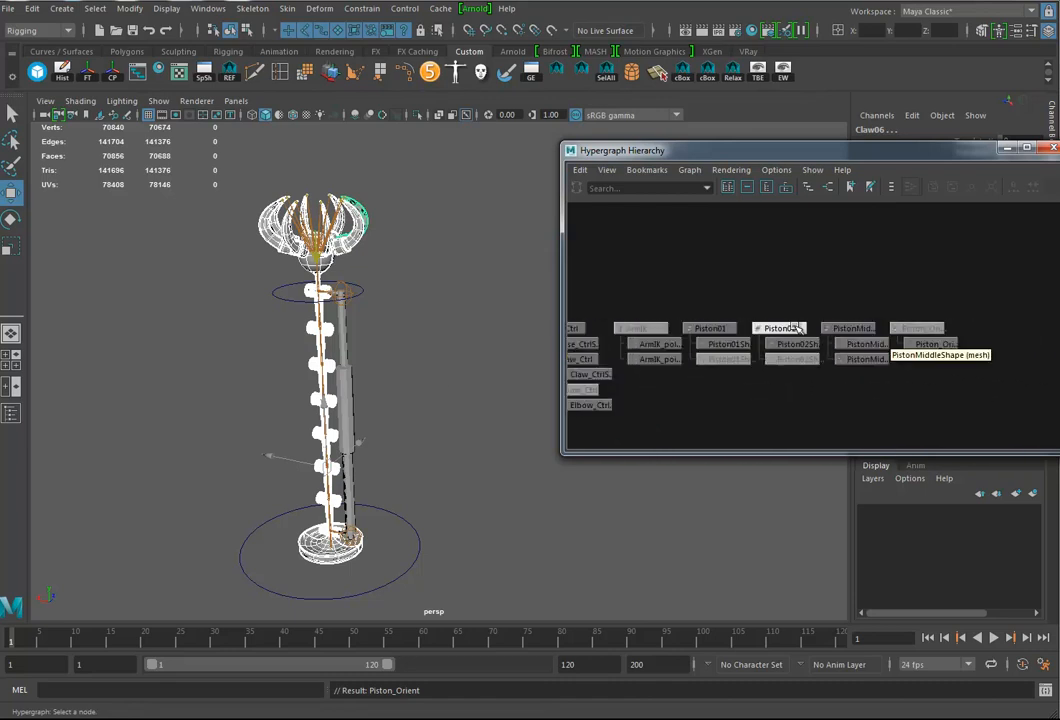
{"action": "left_click_drag", "start_coordinate": [709, 312], "coordinate": [856, 336]}
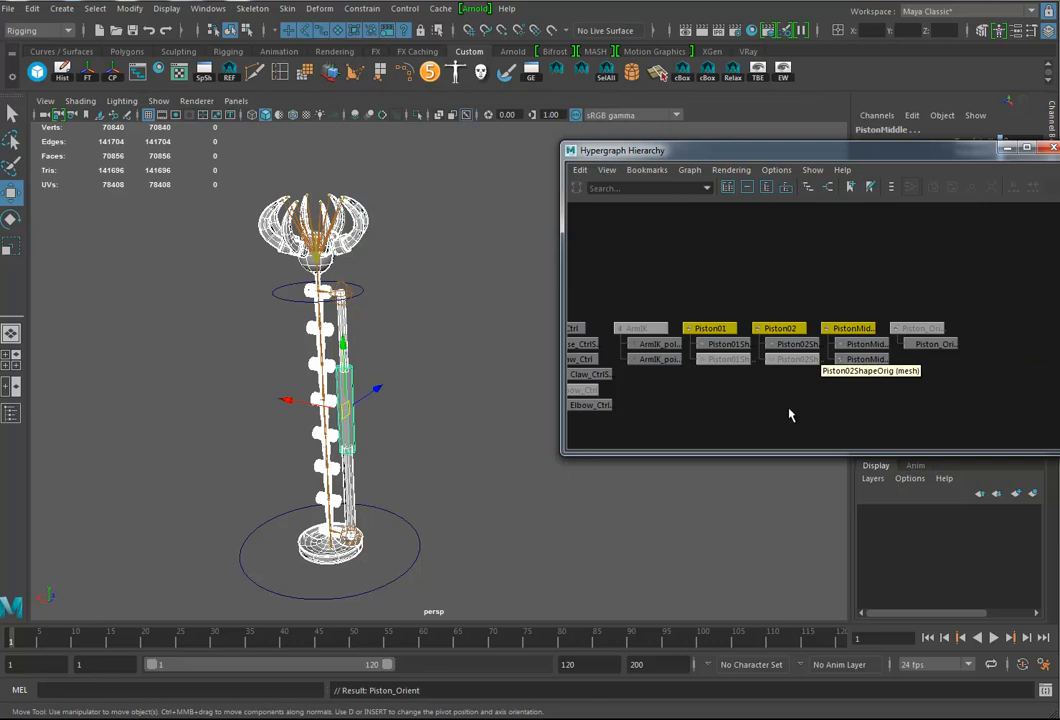
{"action": "key", "text": "ctrl+g"}
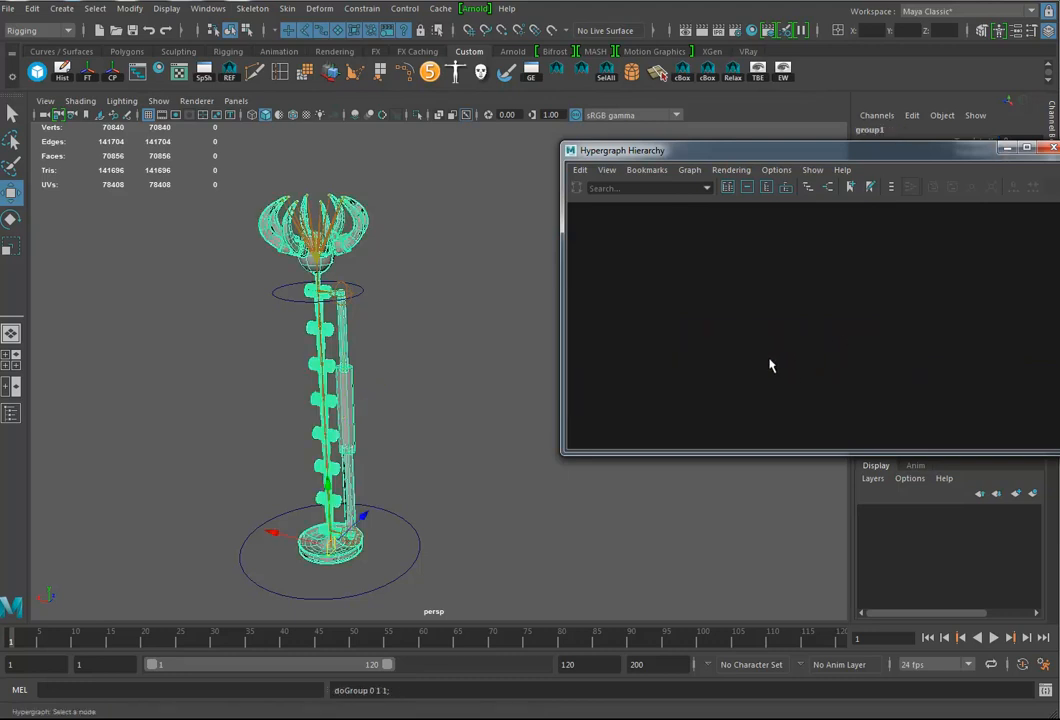
Frame the new mesh group in the hierarchy graph and rename it Geo_Grp
{"action": "key", "text": "f"}
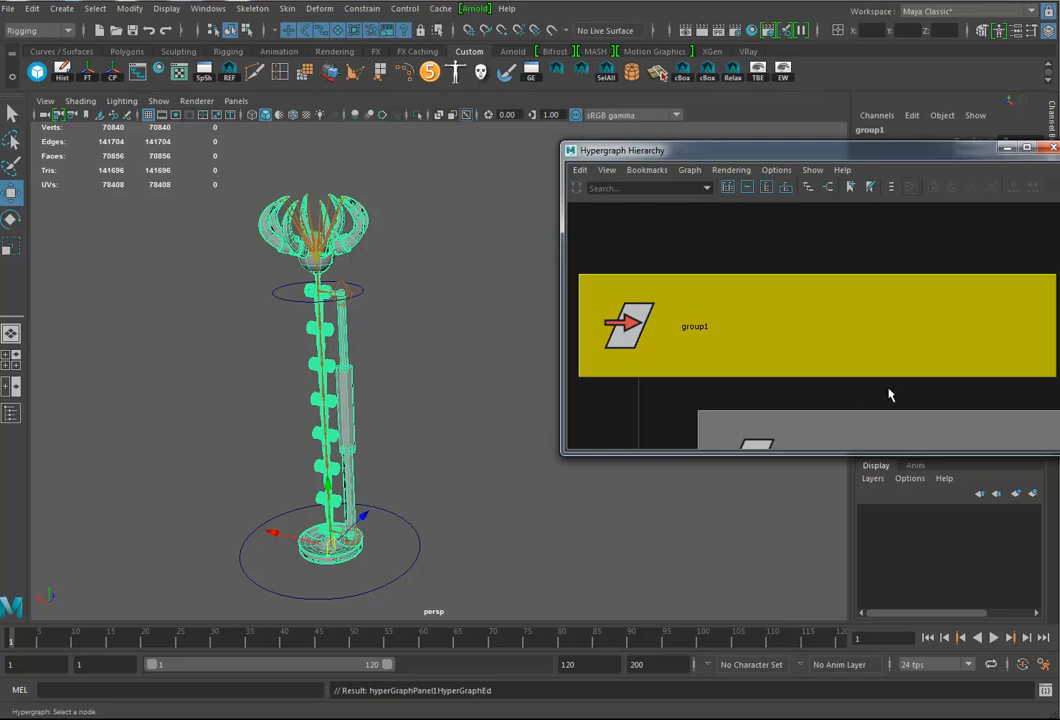
{"action": "right_click_drag", "start_coordinate": [866, 396], "coordinate": [670, 376], "text": "alt"}
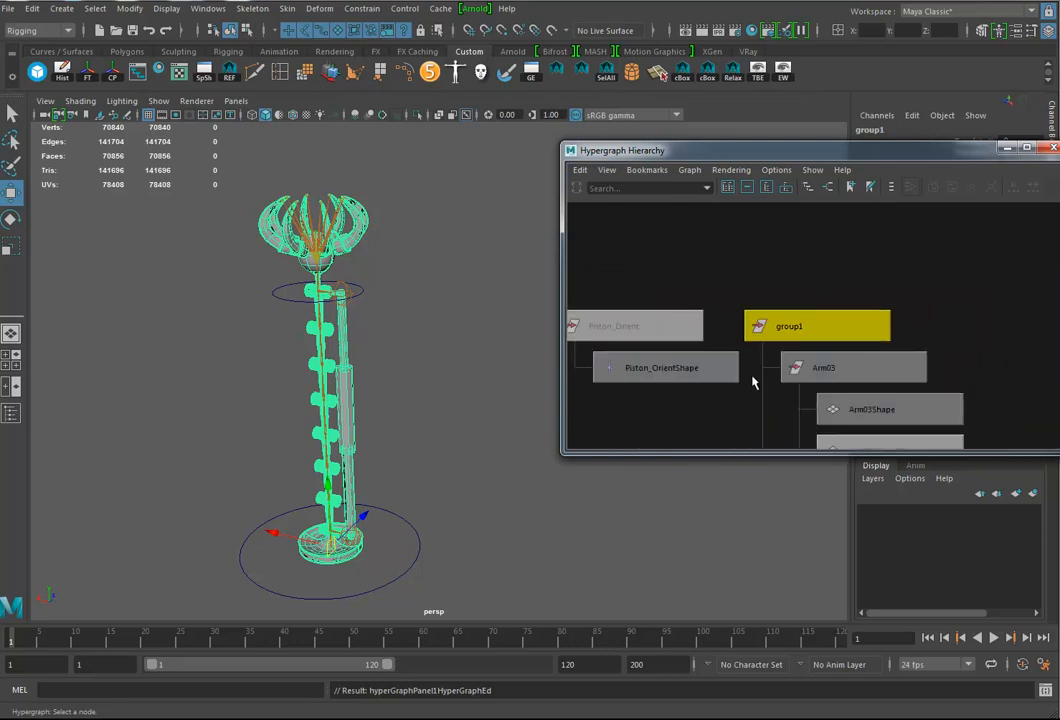
{"action": "middle_click_drag", "start_coordinate": [763, 383], "coordinate": [721, 326], "text": "alt"}
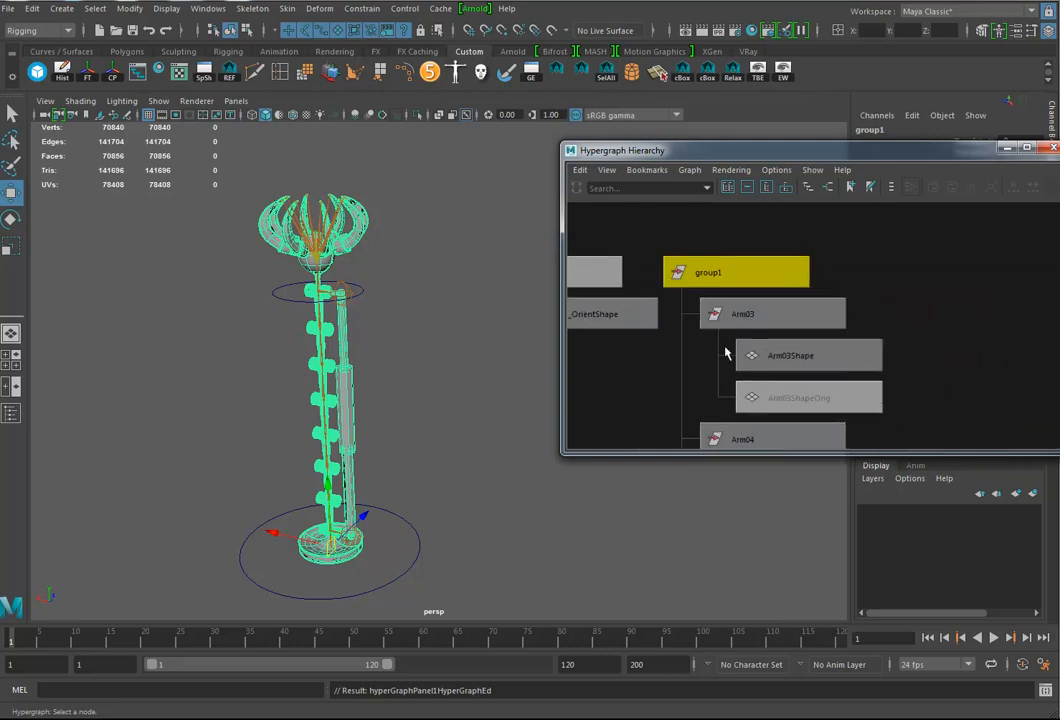
{"action": "left_click_drag", "start_coordinate": [870, 155], "coordinate": [591, 231]}
{"action": "double_click", "coordinate": [871, 130]}
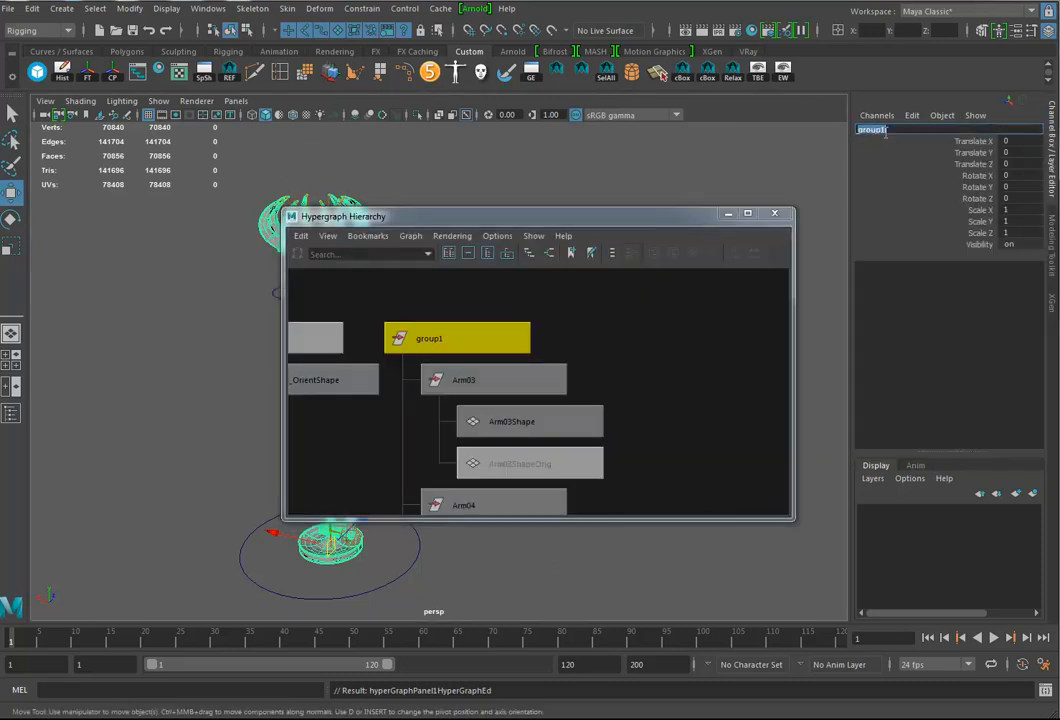
{"action": "type", "text": "Geo_Grp"}
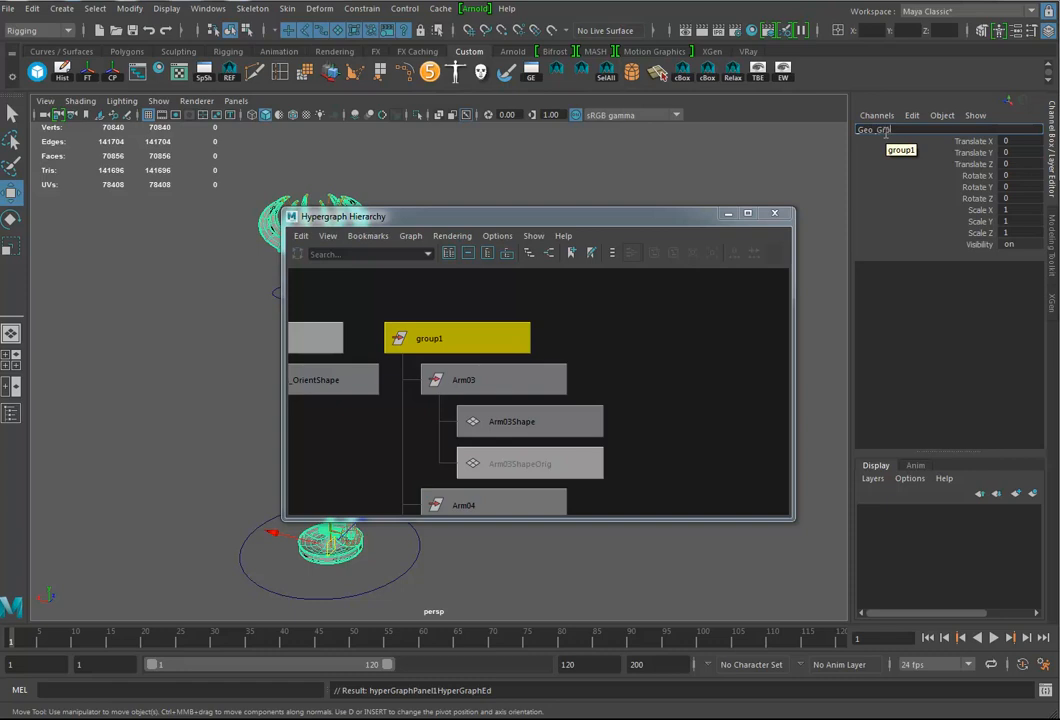
{"action": "key", "text": "Return"}
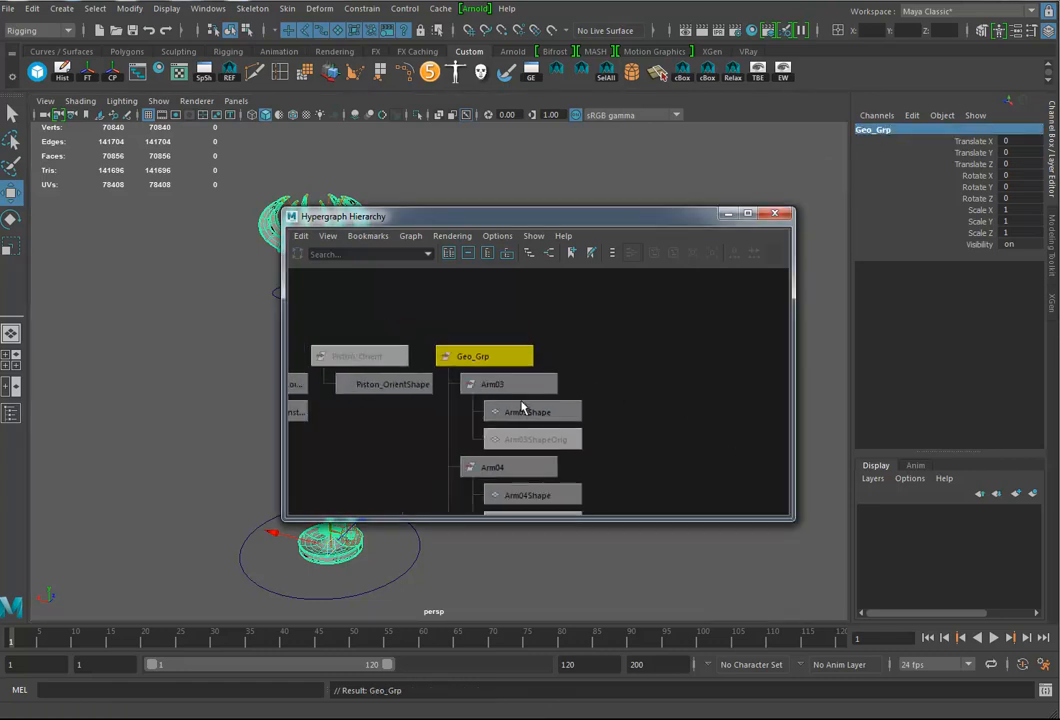
Select Root_JNT in the hierarchy and put the skeleton in its own group
{"action": "middle_click_drag", "start_coordinate": [560, 413], "coordinate": [554, 334], "text": "alt"}
{"action": "right_click_drag", "start_coordinate": [617, 416], "coordinate": [418, 356], "text": "alt"}
{"action": "mouse_move", "coordinate": [596, 436]}
{"action": "middle_mouse_down", "text": "alt"}
{"action": "mouse_move", "coordinate": [620, 348]}
{"action": "mouse_move", "coordinate": [599, 419]}
{"action": "middle_mouse_up", "text": "alt"}
{"action": "middle_click_drag", "start_coordinate": [521, 412], "coordinate": [576, 417], "text": "alt"}
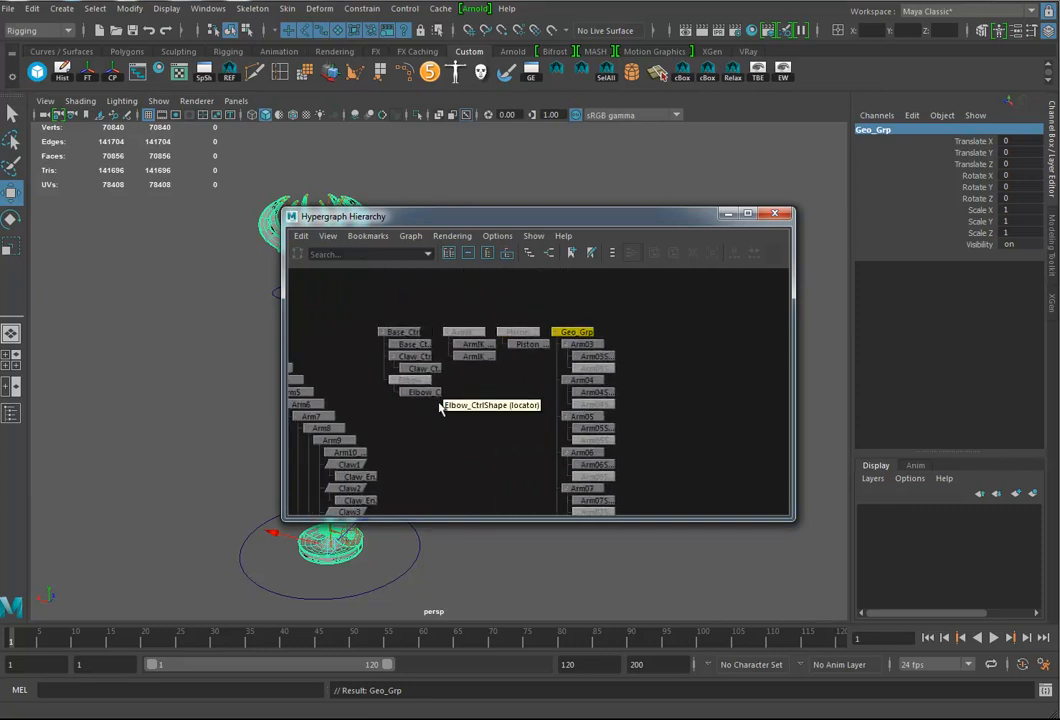
{"action": "middle_click_drag", "start_coordinate": [433, 401], "coordinate": [482, 400], "text": "alt"}
{"action": "middle_click_drag", "start_coordinate": [213, 407], "coordinate": [76, 408], "text": "alt"}
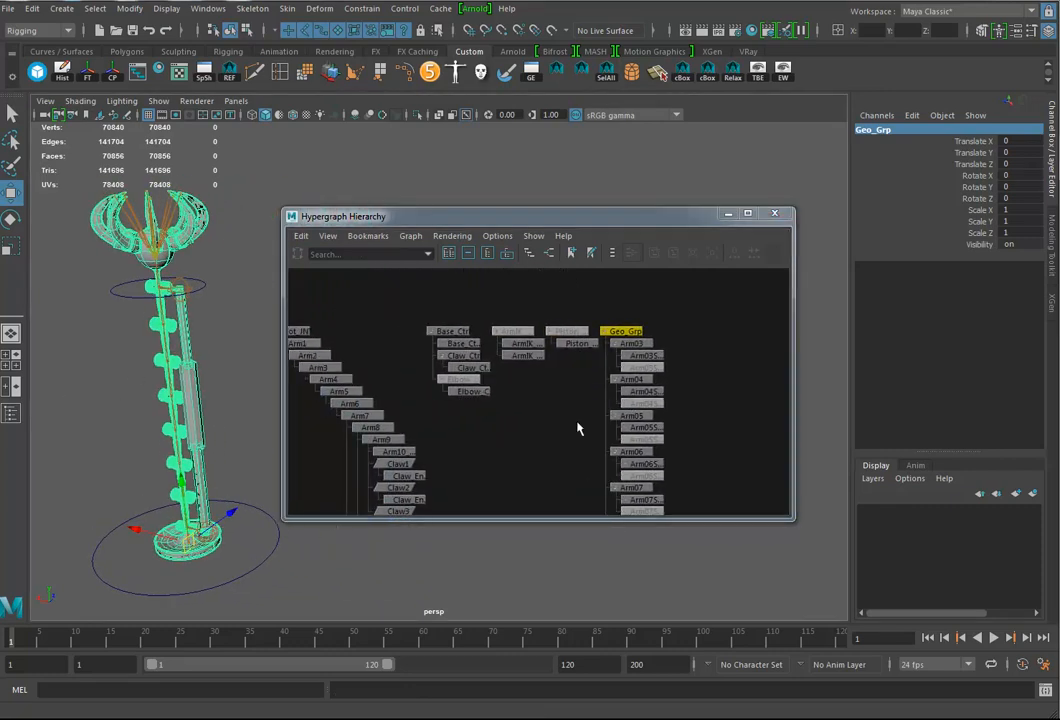
{"action": "middle_click_drag", "start_coordinate": [525, 416], "coordinate": [670, 433], "text": "alt"}
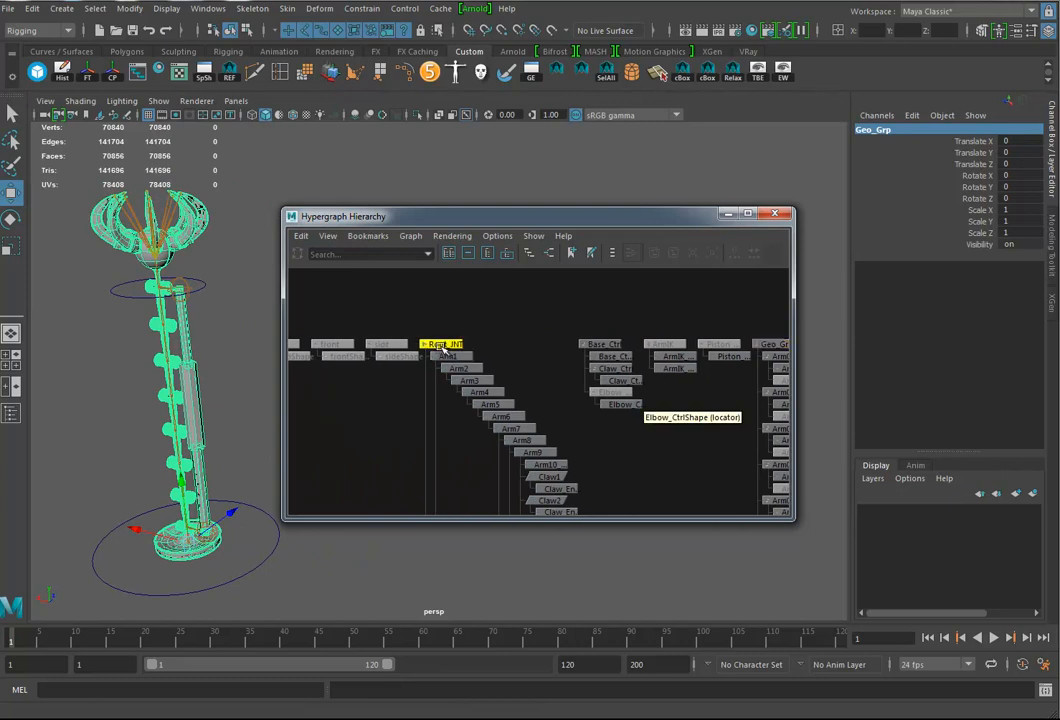
{"action": "left_click", "coordinate": [443, 345]}
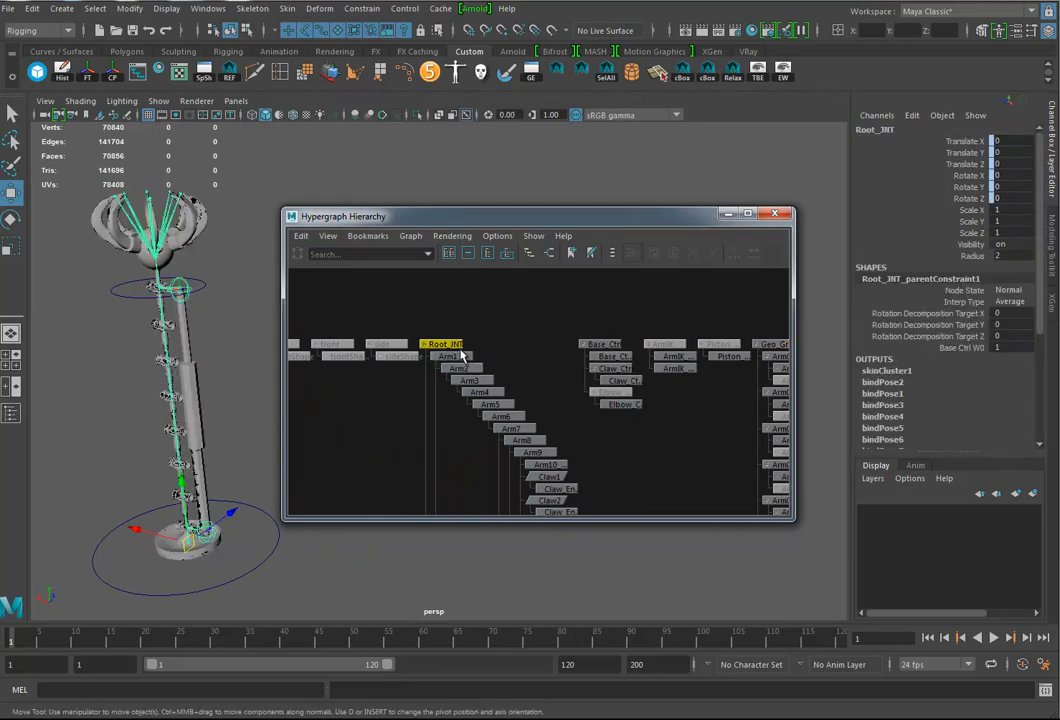
{"action": "key", "text": "ctrl+g"}
Rename the group containing Root_JNT as Skeleton_Grp
{"action": "middle_click_drag", "start_coordinate": [620, 362], "coordinate": [466, 348], "text": "alt"}
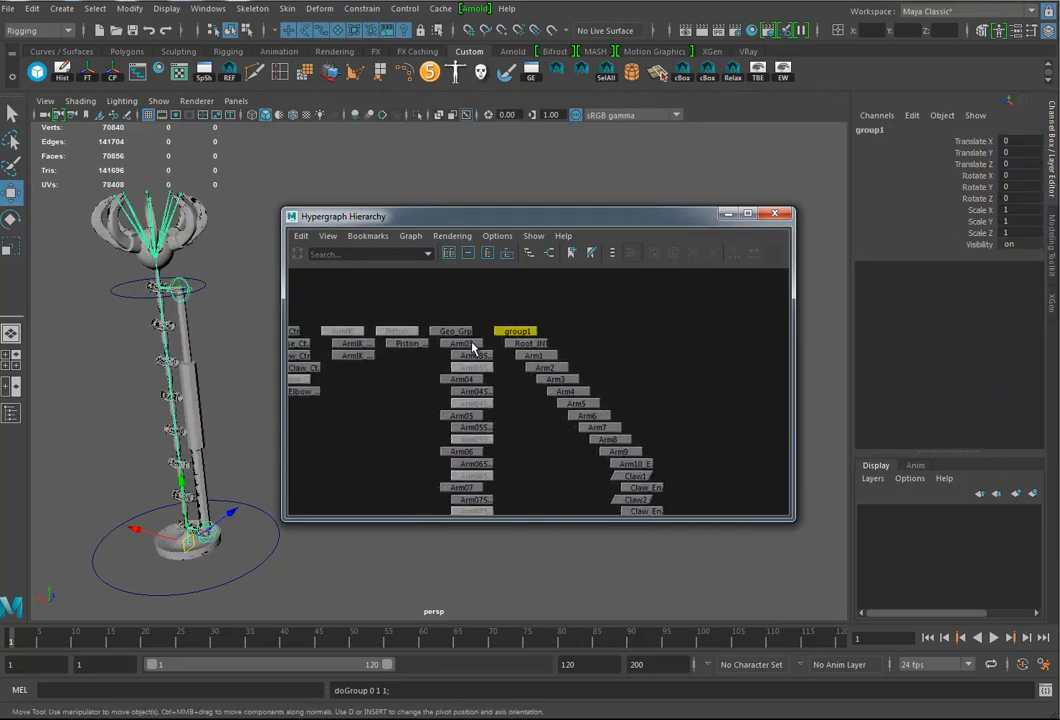
{"action": "left_click", "coordinate": [32, 8]}
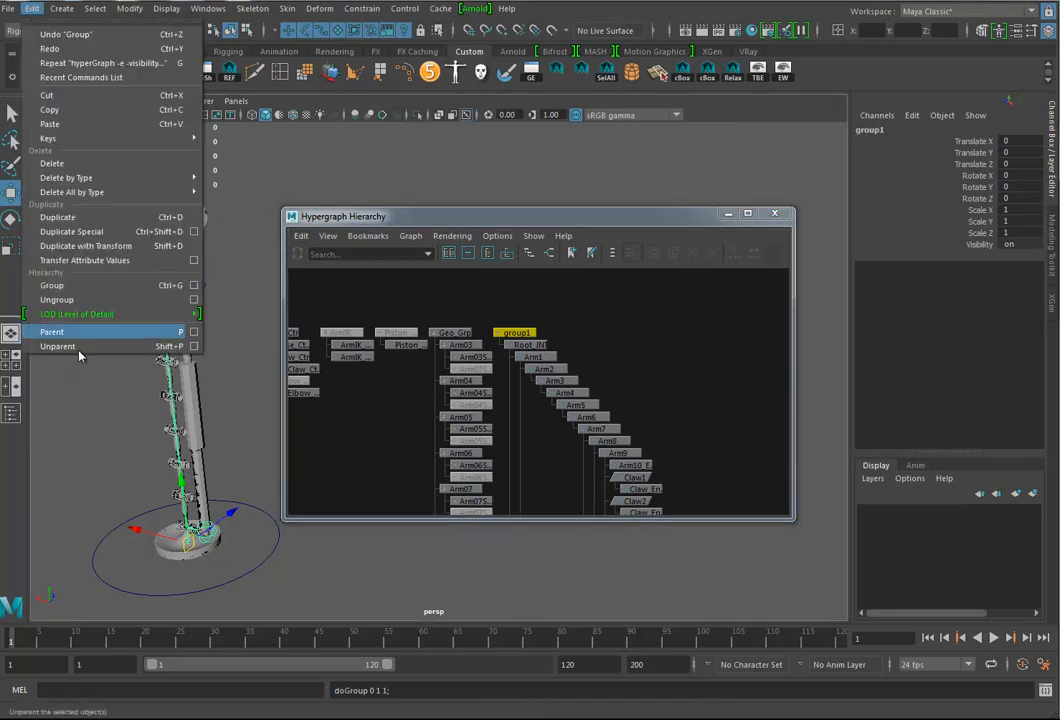
{"action": "left_click", "coordinate": [646, 226]}
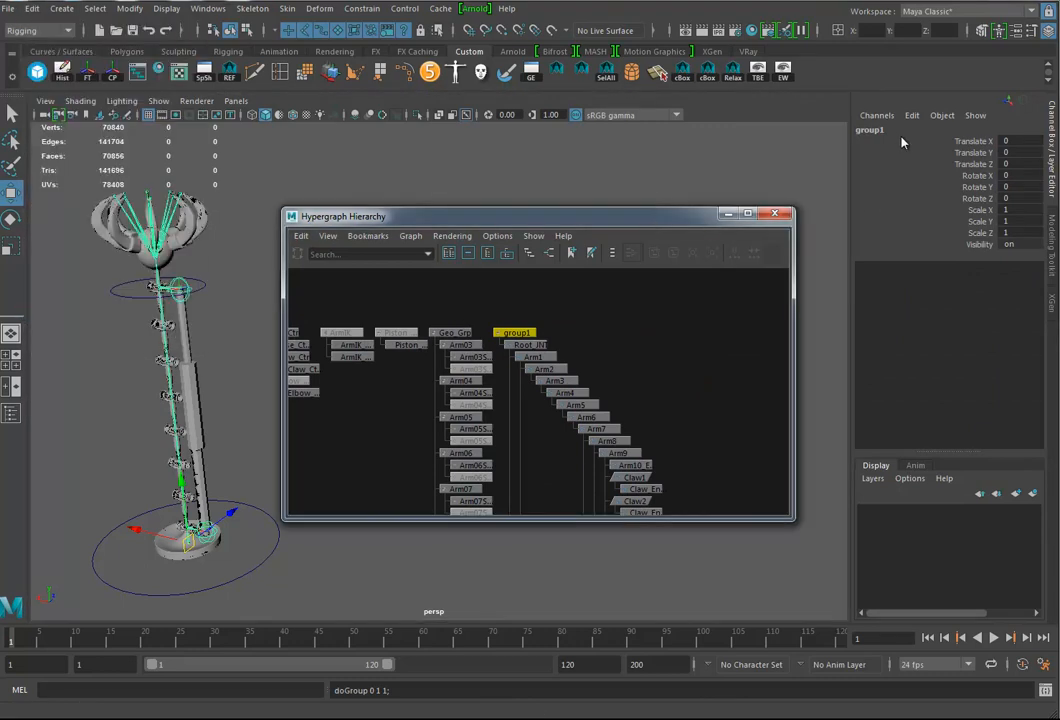
{"action": "double_click", "coordinate": [872, 130]}
{"action": "type", "text": "S"}
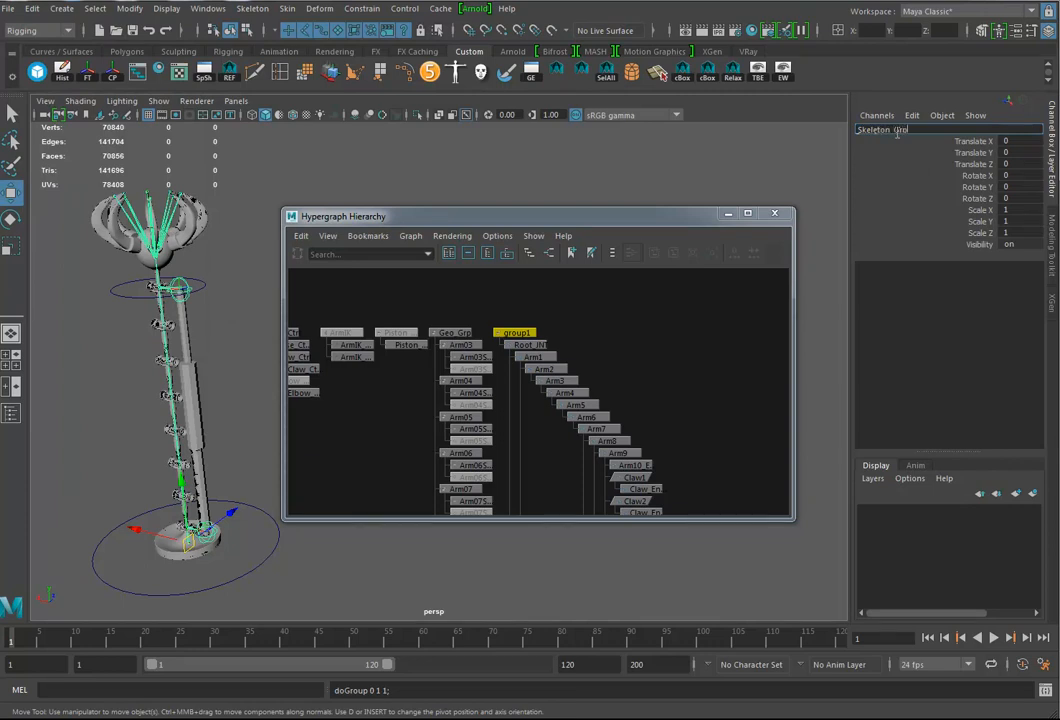
{"action": "type", "text": "keleton_Grp"}
{"action": "key", "text": "Return"}
Put Base_Ctrl in a new group and delete that group
{"action": "mouse_move", "coordinate": [494, 412]}
{"action": "middle_mouse_down", "text": "alt"}
{"action": "mouse_move", "coordinate": [553, 407]}
{"action": "mouse_move", "coordinate": [500, 404]}
{"action": "mouse_move", "coordinate": [509, 405]}
{"action": "middle_mouse_up", "text": "alt"}
{"action": "mouse_move", "coordinate": [412, 430]}
{"action": "middle_mouse_down", "text": "alt"}
{"action": "mouse_move", "coordinate": [433, 428]}
{"action": "mouse_move", "coordinate": [420, 438]}
{"action": "middle_mouse_up", "text": "alt"}
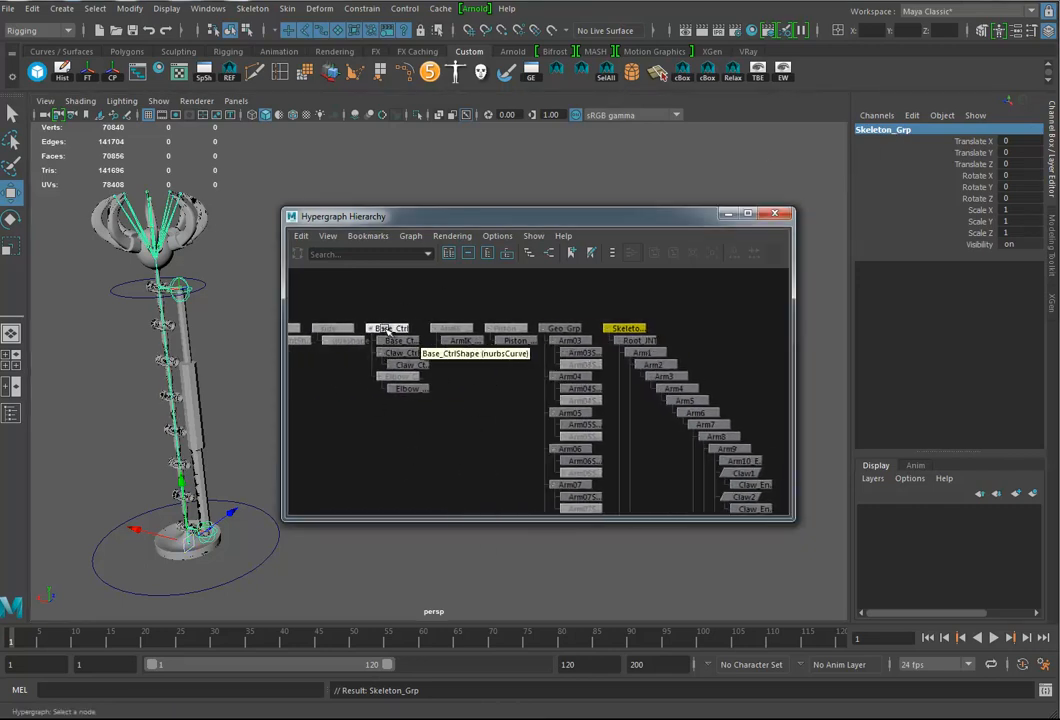
{"action": "left_click", "coordinate": [390, 328]}
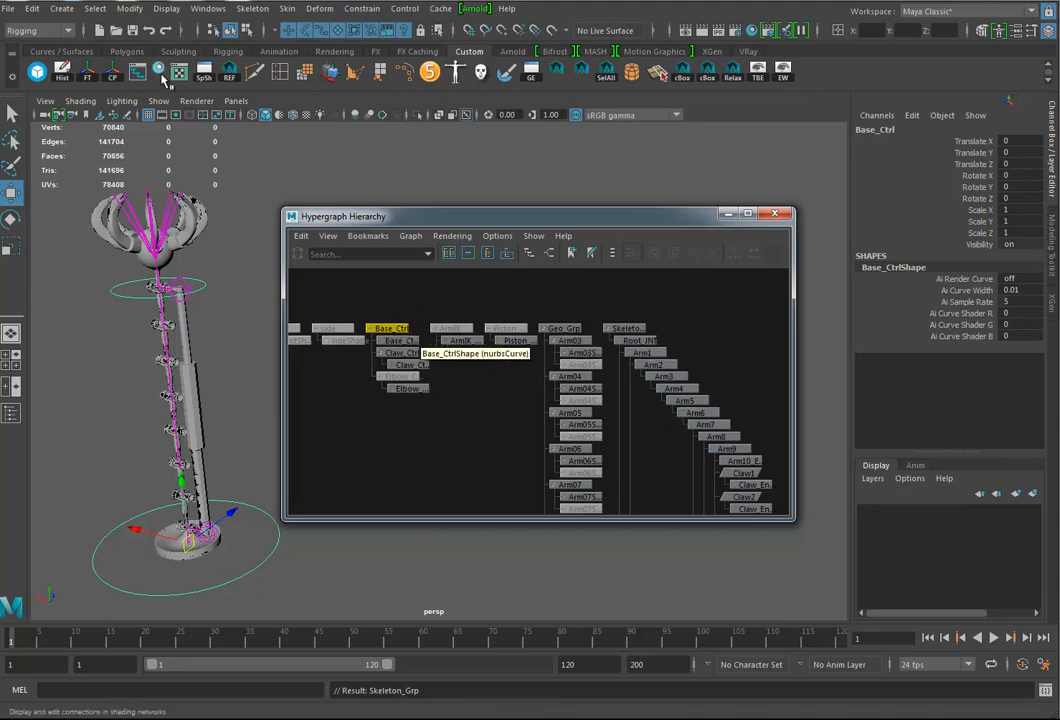
{"action": "left_click", "coordinate": [8, 8]}
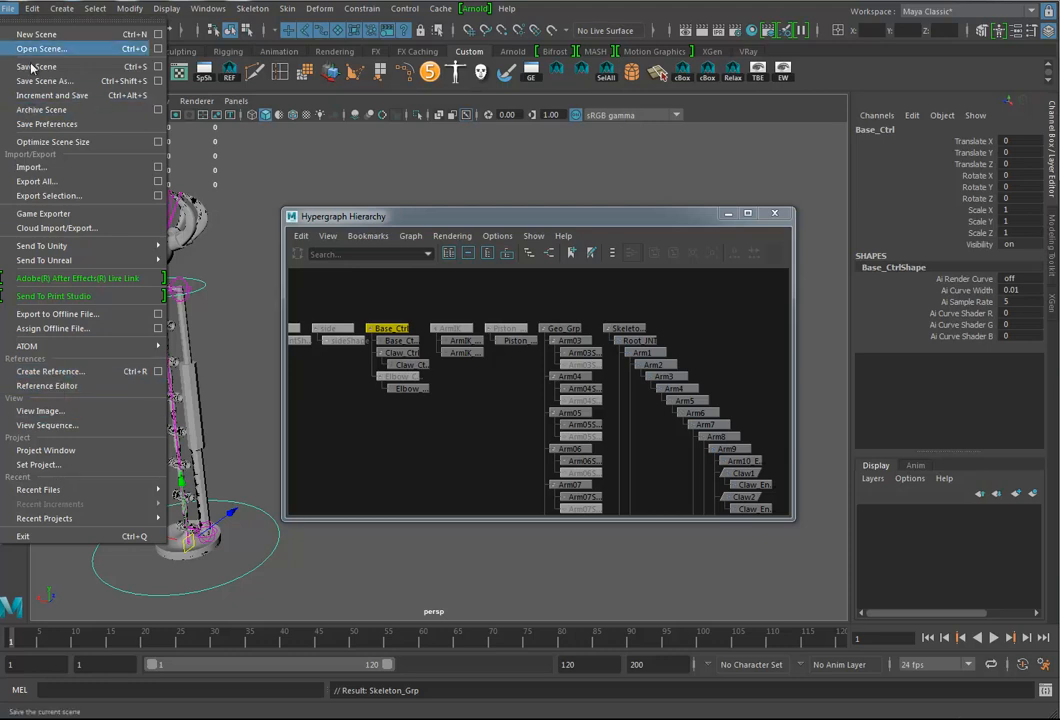
{"action": "mouse_move", "coordinate": [32, 8]}
{"action": "left_click", "coordinate": [74, 288]}
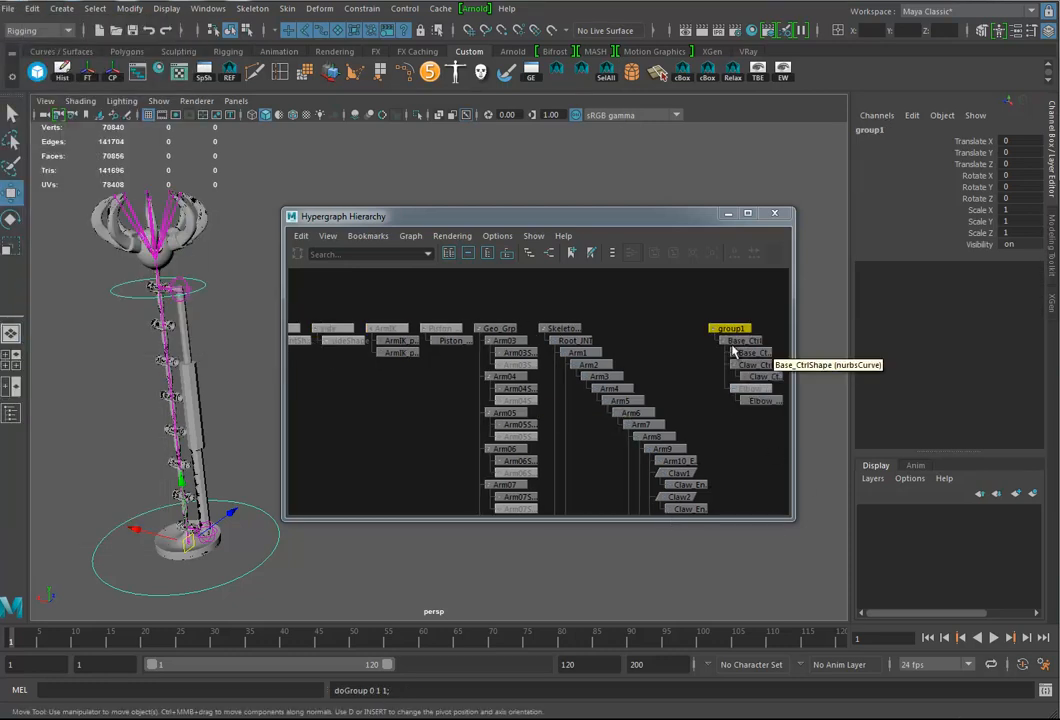
{"action": "key", "text": "Delete"}
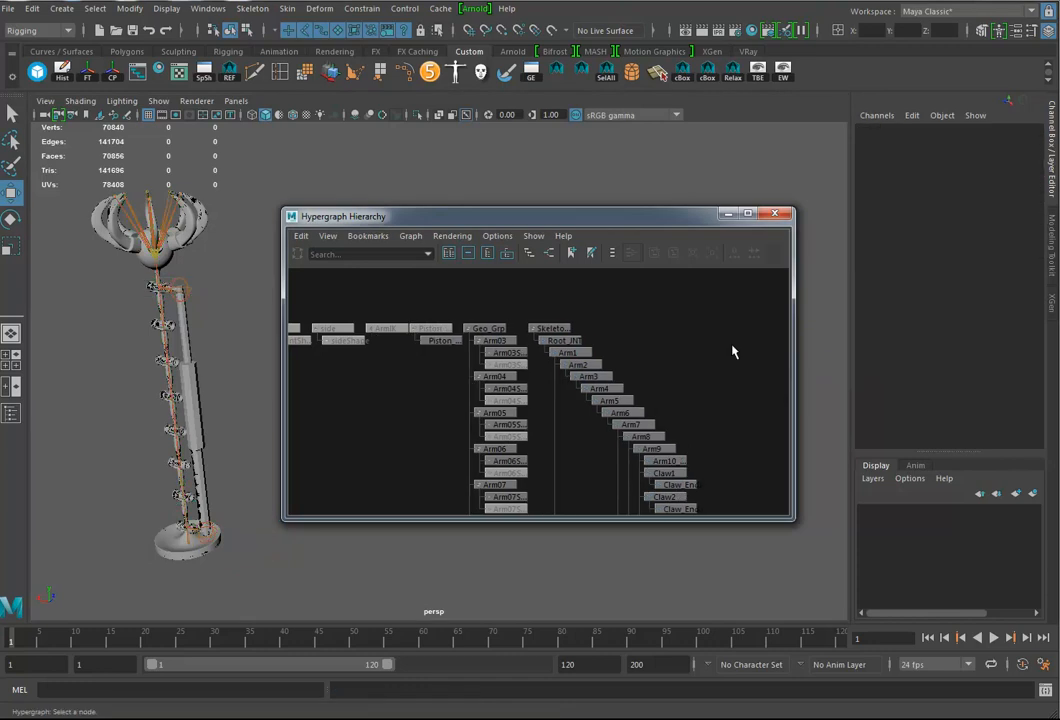
Undo the deletion of the group containing Base_Ctrl and rename that group Ctrl_Grp
{"action": "key", "text": "r"}
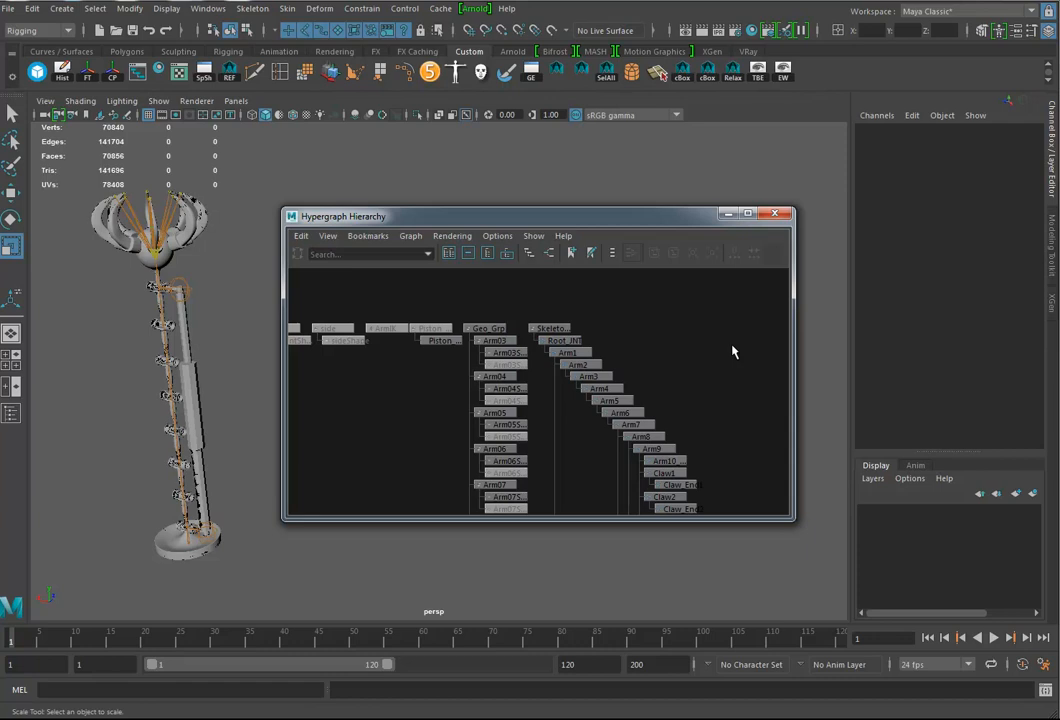
{"action": "right_click_drag", "start_coordinate": [667, 407], "coordinate": [490, 379], "text": "alt"}
{"action": "key", "text": "ctrl+z"}
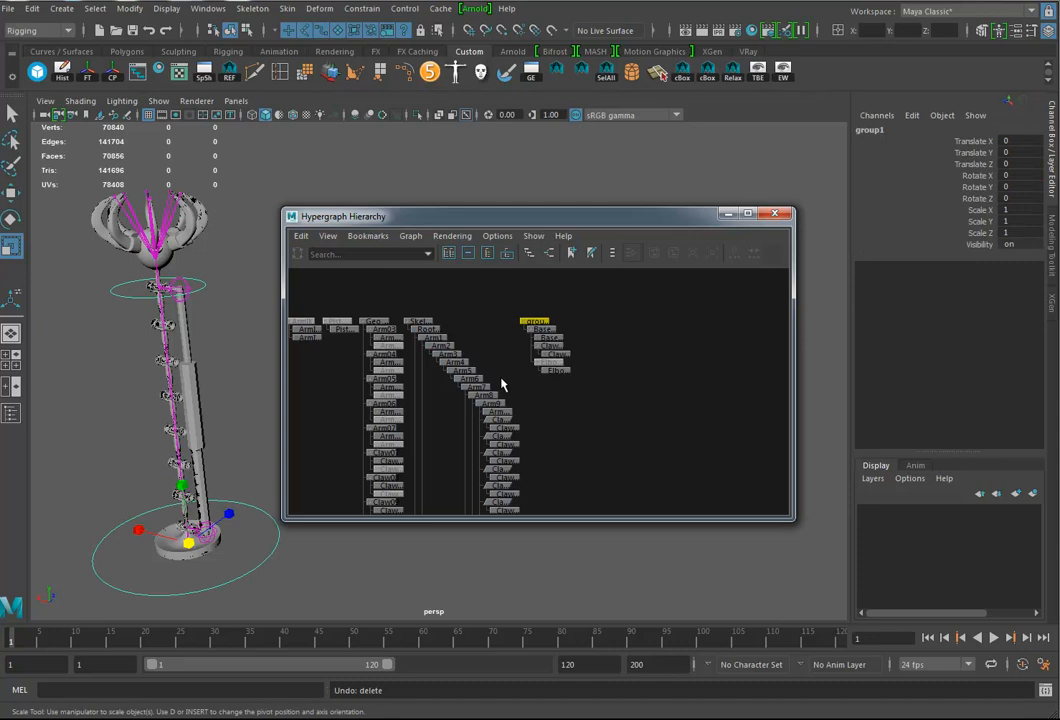
{"action": "double_click", "coordinate": [879, 131]}
{"action": "type", "text": "Gr"}
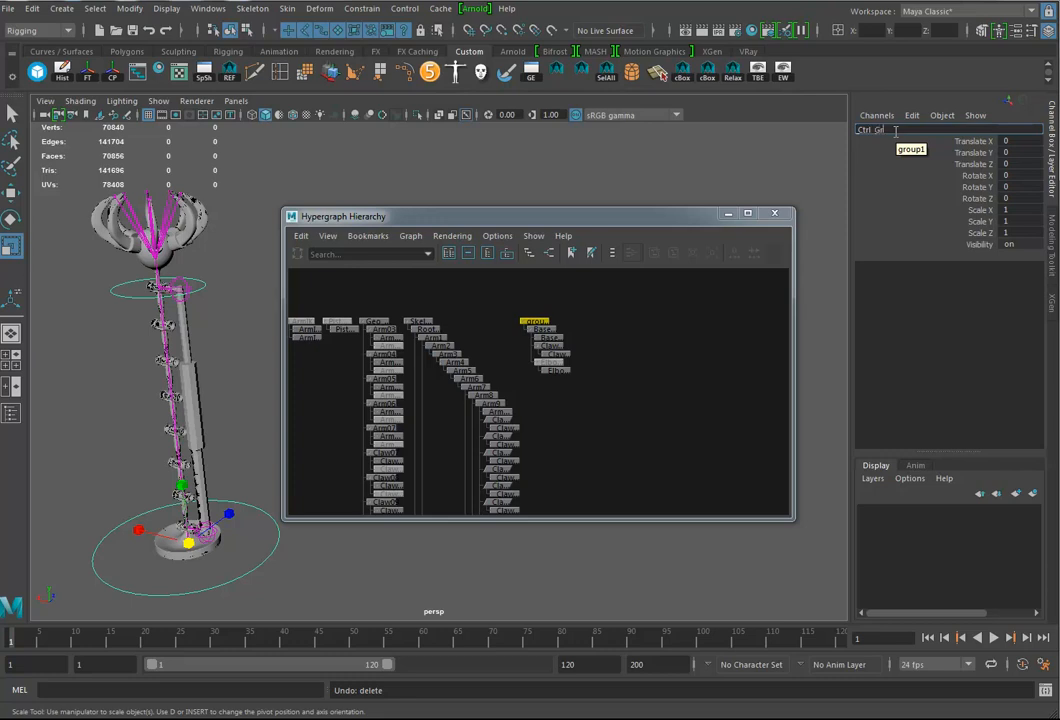
{"action": "type", "text": "trl_Grp"}
{"action": "key", "text": "Return"}
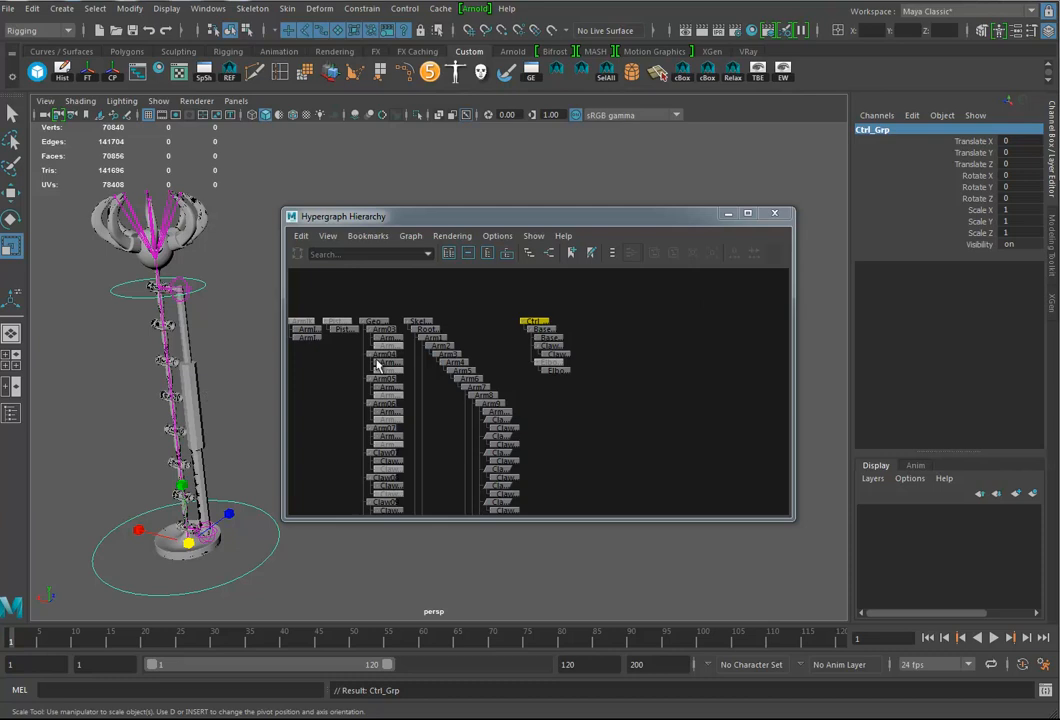
Group the ArmIK handle and the Piston_Orient locator together and name the group DoNotTouch_Grp
{"action": "middle_click_drag", "start_coordinate": [450, 403], "coordinate": [586, 410], "text": "alt"}
{"action": "scroll", "coordinate": [433, 388], "scroll_direction": "up", "scroll_amount": 2}
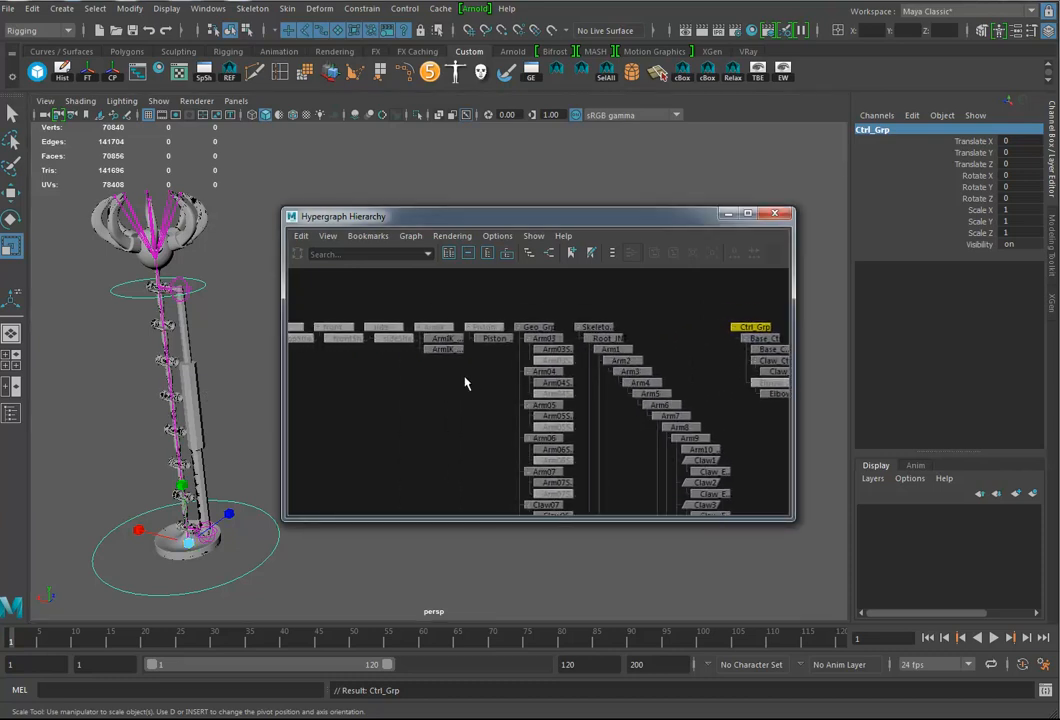
{"action": "left_click_drag", "start_coordinate": [477, 331], "coordinate": [478, 336]}
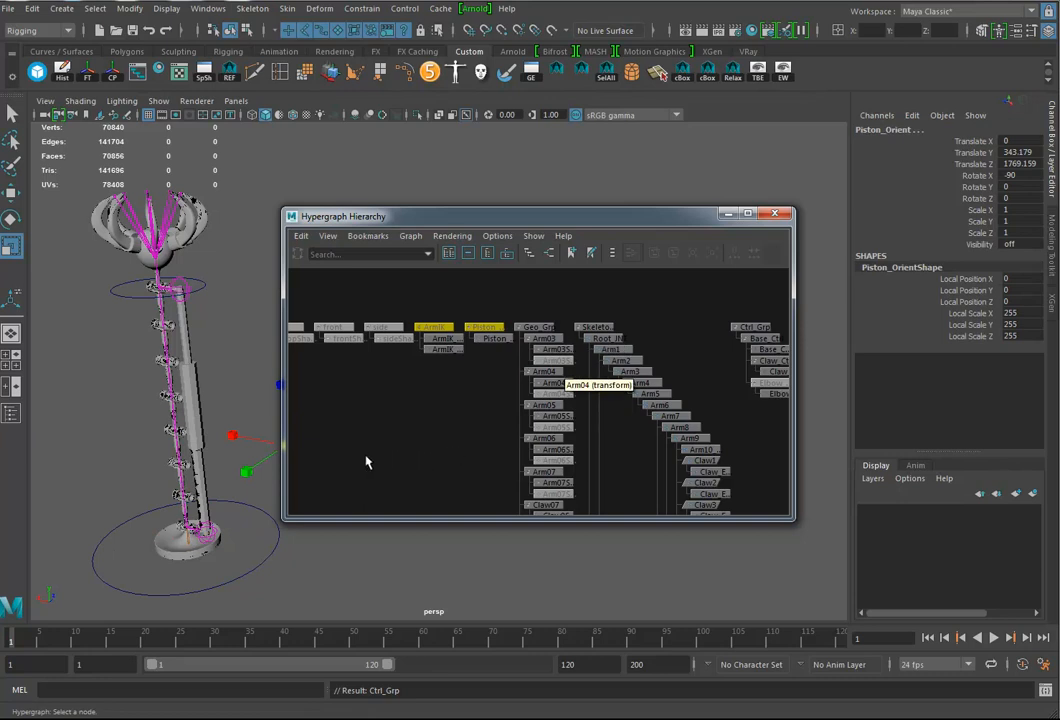
{"action": "middle_click_drag", "start_coordinate": [480, 397], "coordinate": [441, 411], "text": "alt"}
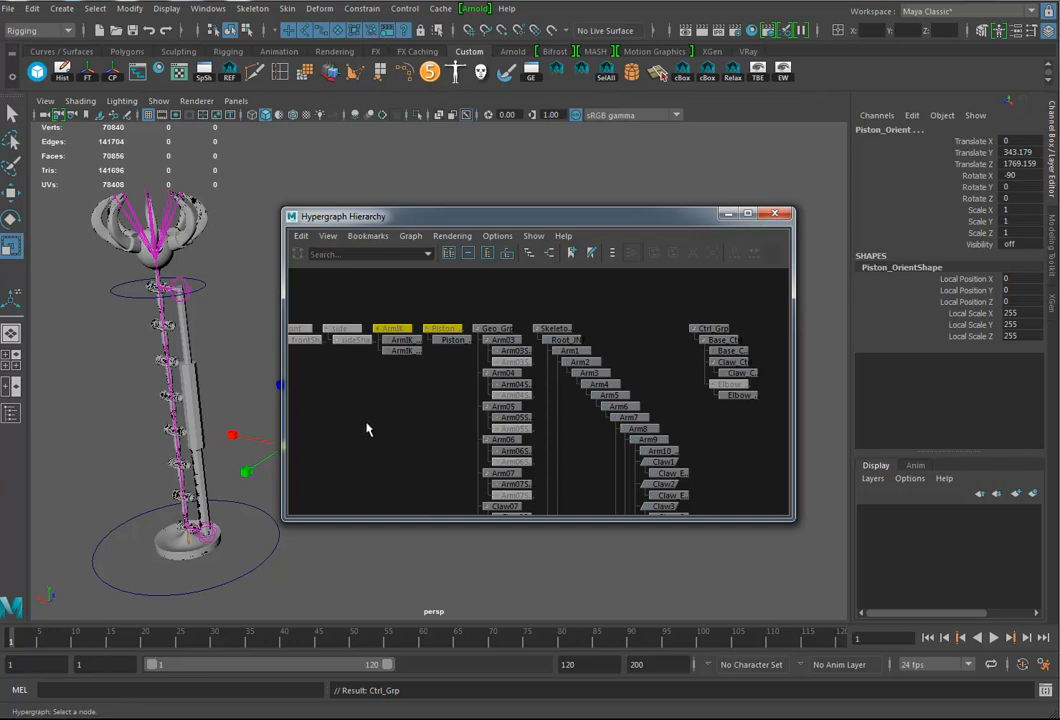
{"action": "key", "text": "ctrl+g"}
{"action": "double_click", "coordinate": [878, 130]}
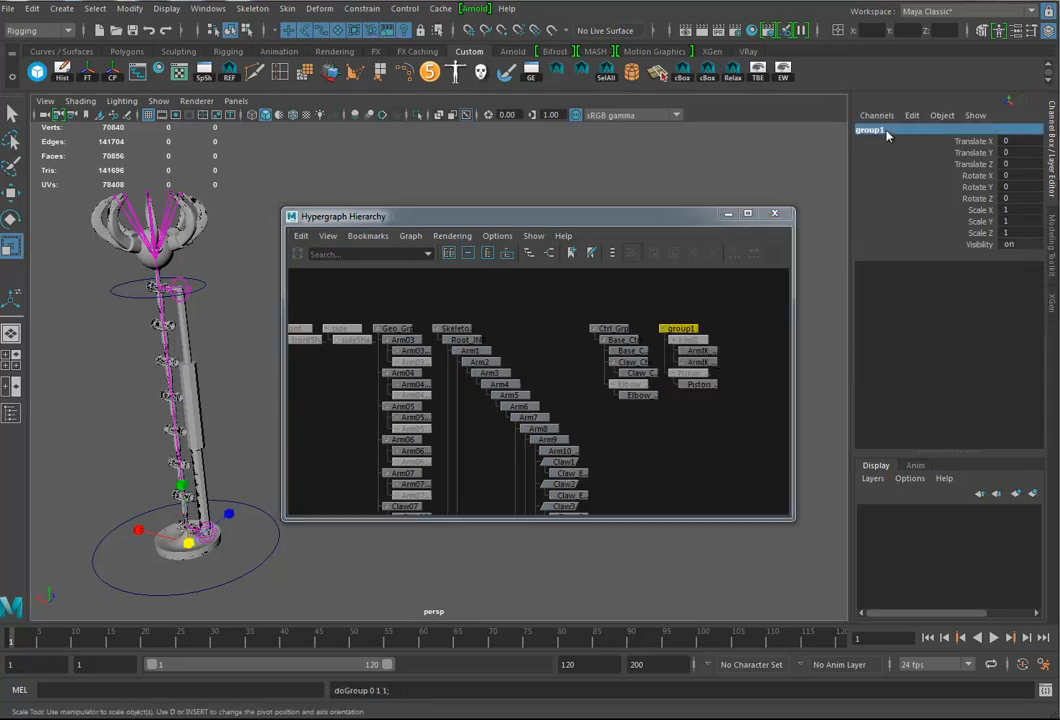
{"action": "type", "text": "p"}
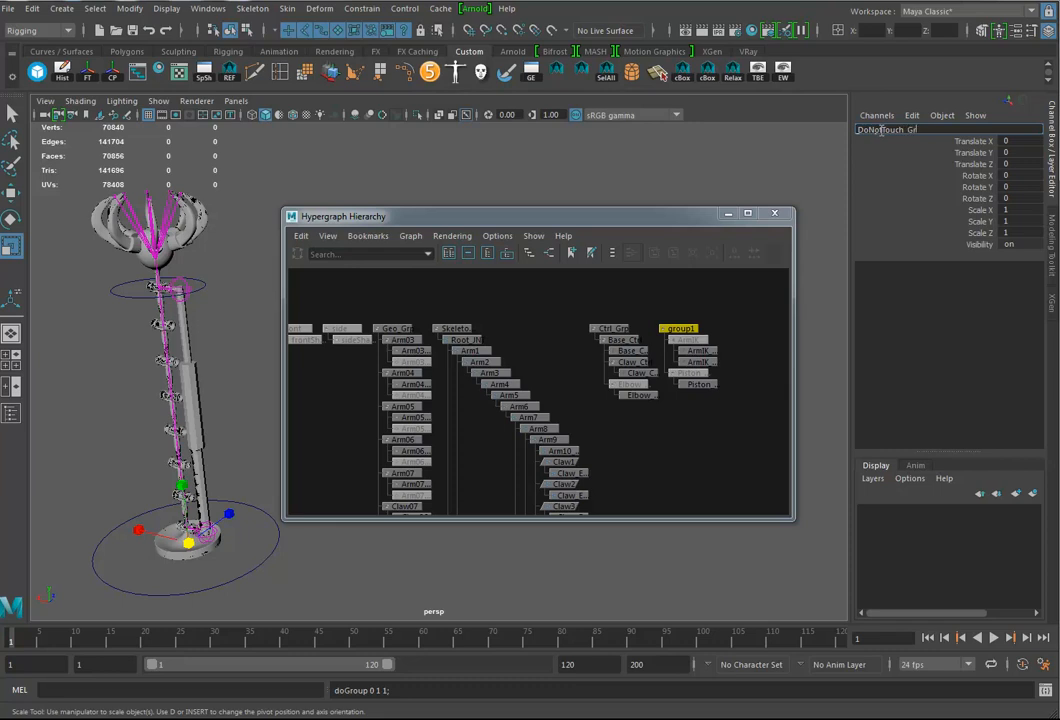
{"action": "key", "text": "Return"}
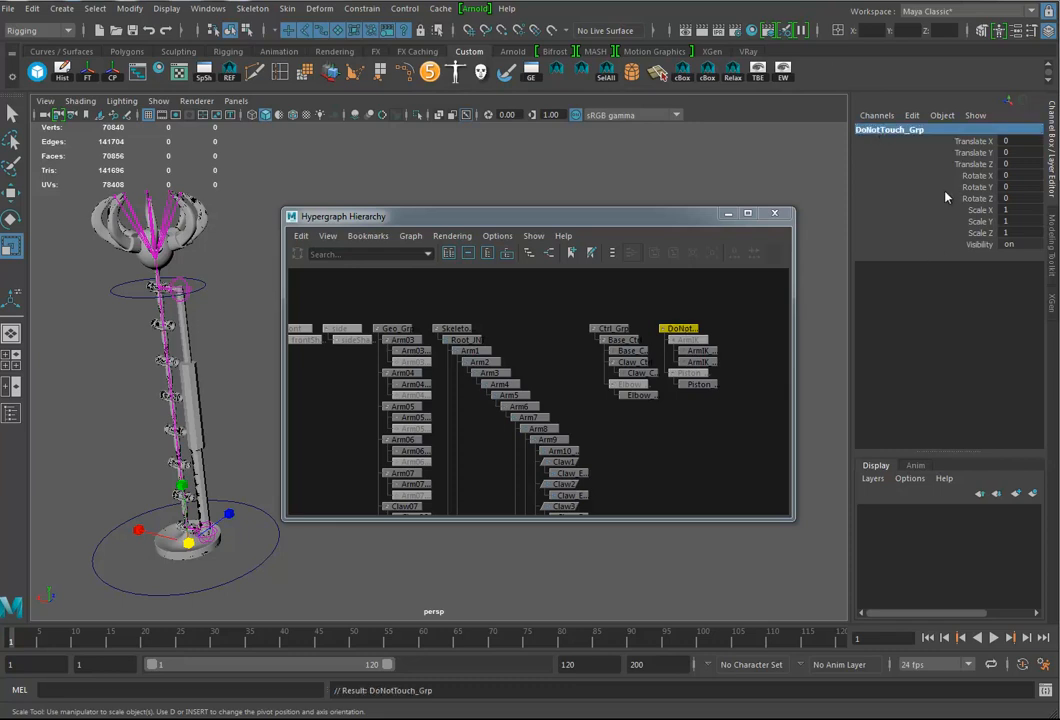
Group Geo_Grp, Skeleton_Grp, Ctrl_Grp and DoNotTouch_Grp under one parent group named Master_Grp
{"action": "middle_click_drag", "start_coordinate": [652, 418], "coordinate": [604, 427], "text": "alt"}
{"action": "middle_click_drag", "start_coordinate": [539, 415], "coordinate": [560, 406], "text": "alt"}
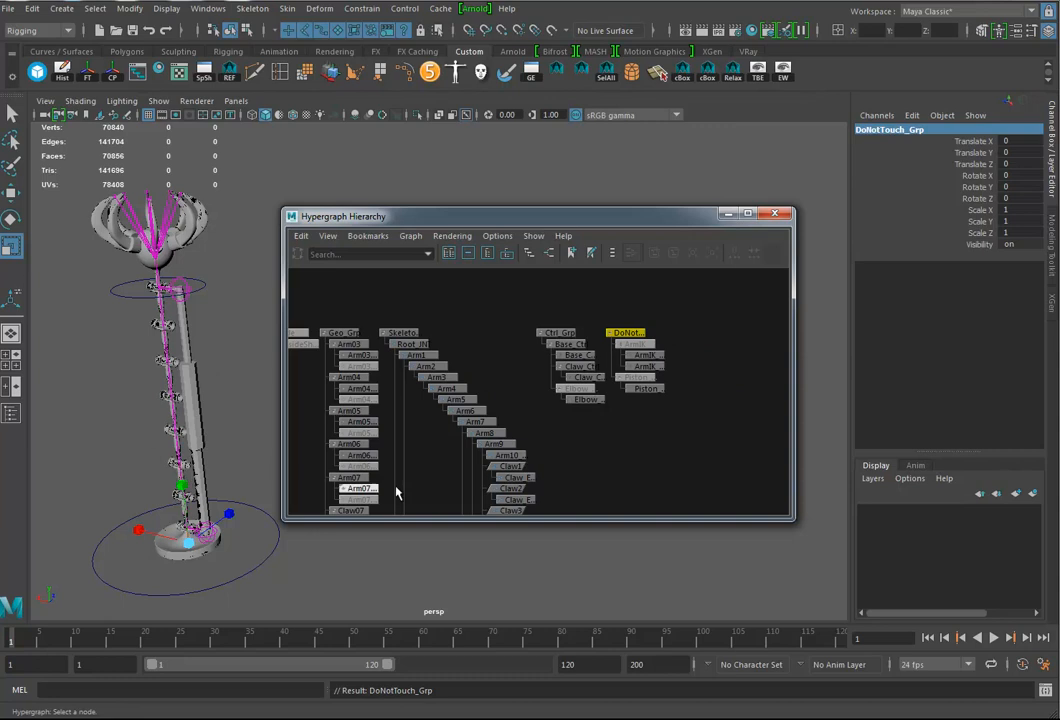
{"action": "middle_click_drag", "start_coordinate": [398, 373], "coordinate": [440, 374], "text": "alt"}
{"action": "right_click_drag", "start_coordinate": [440, 374], "coordinate": [461, 370], "text": "alt"}
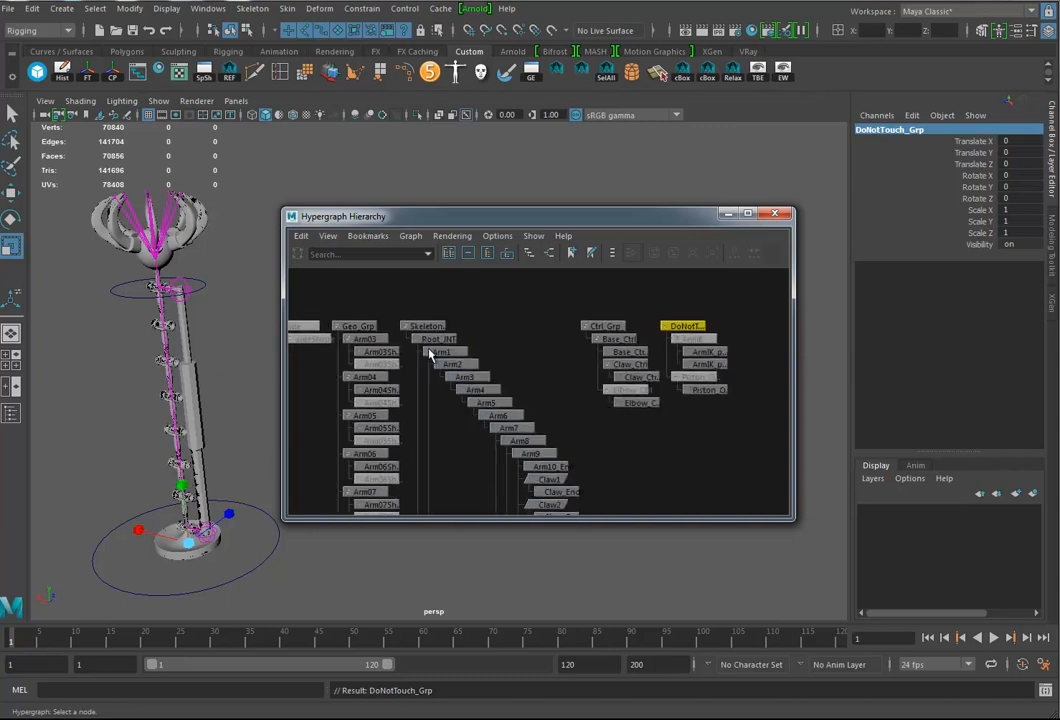
{"action": "middle_click_drag", "start_coordinate": [707, 412], "coordinate": [736, 410], "text": "alt"}
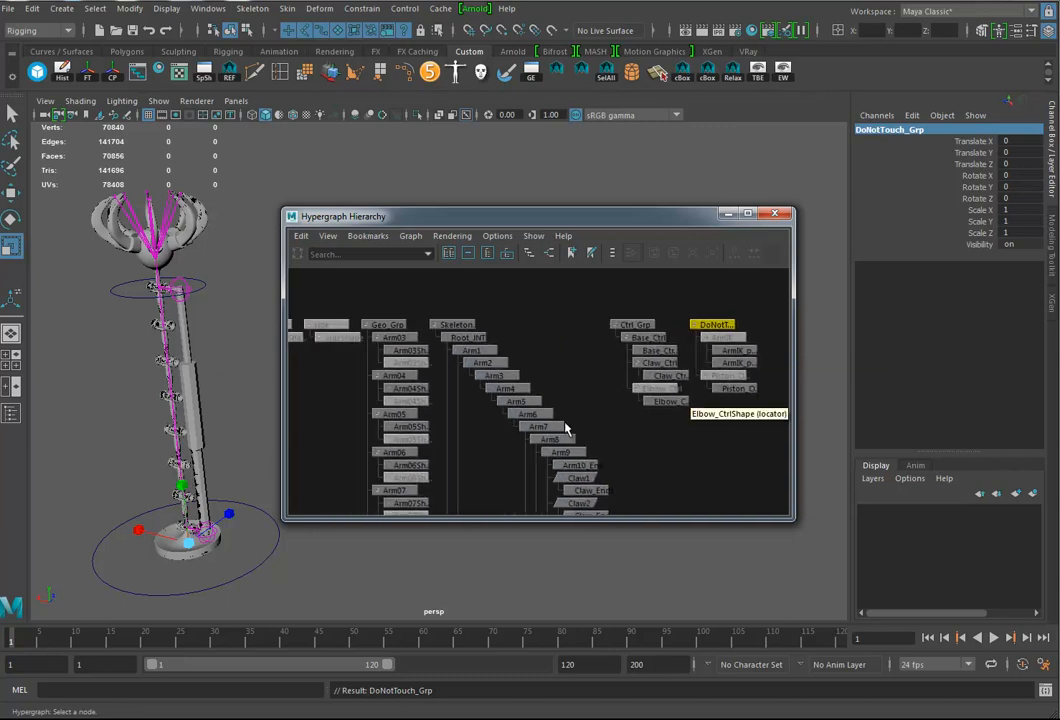
{"action": "left_click_drag", "start_coordinate": [389, 306], "coordinate": [732, 337]}
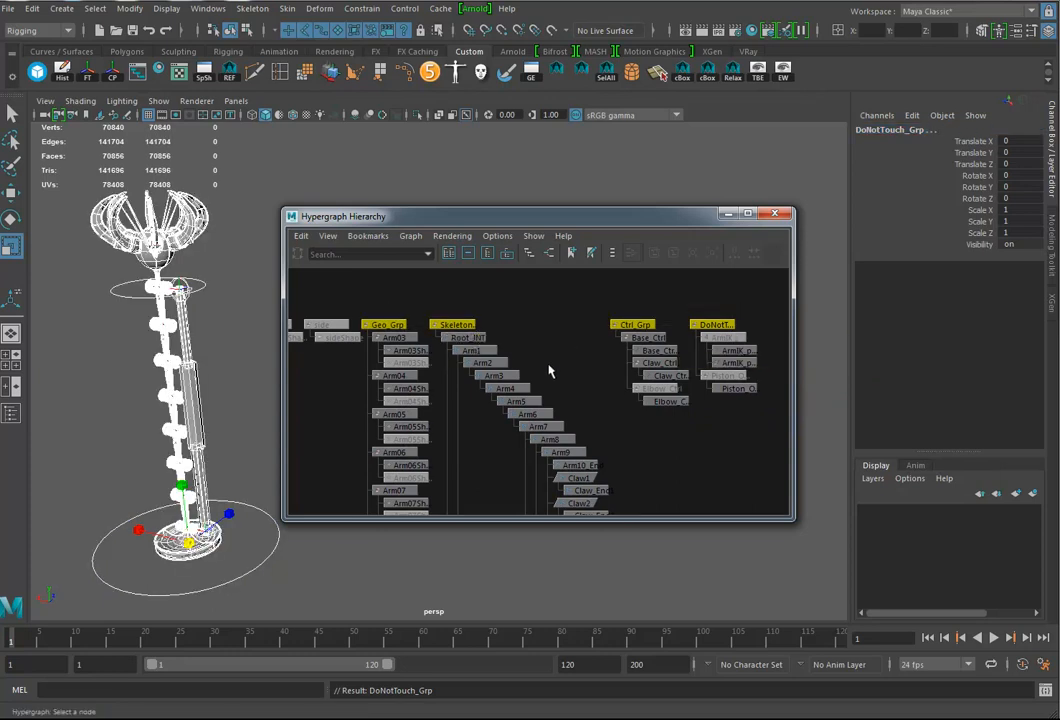
{"action": "key", "text": "ctrl+g"}
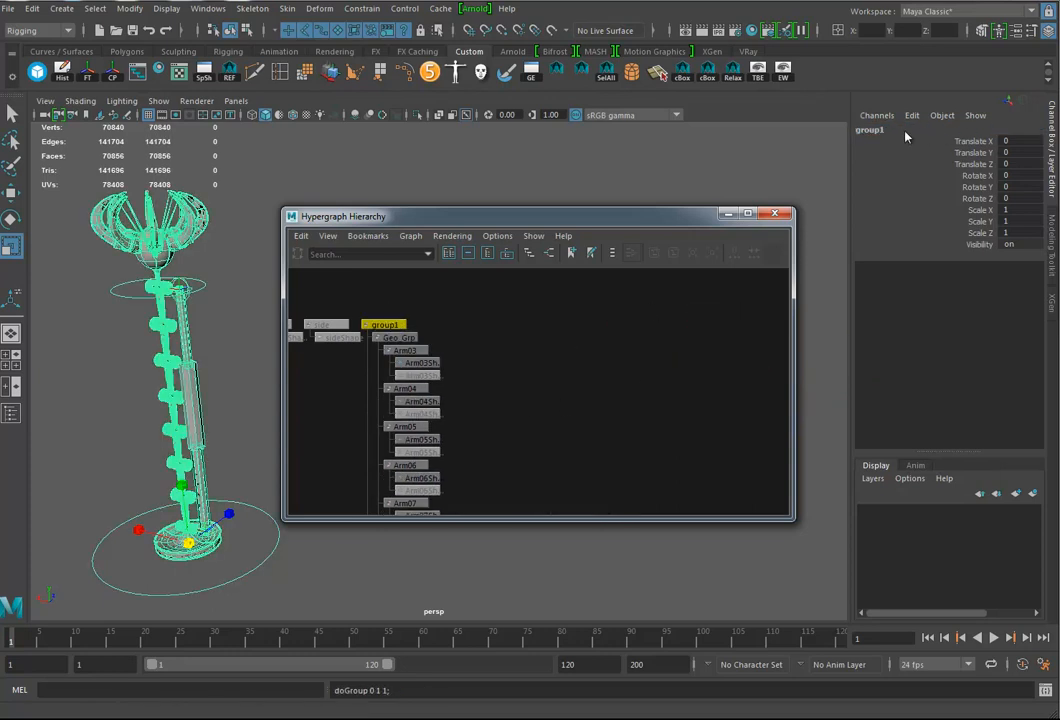
{"action": "double_click", "coordinate": [900, 130]}
{"action": "type", "text": "Master Grp"}
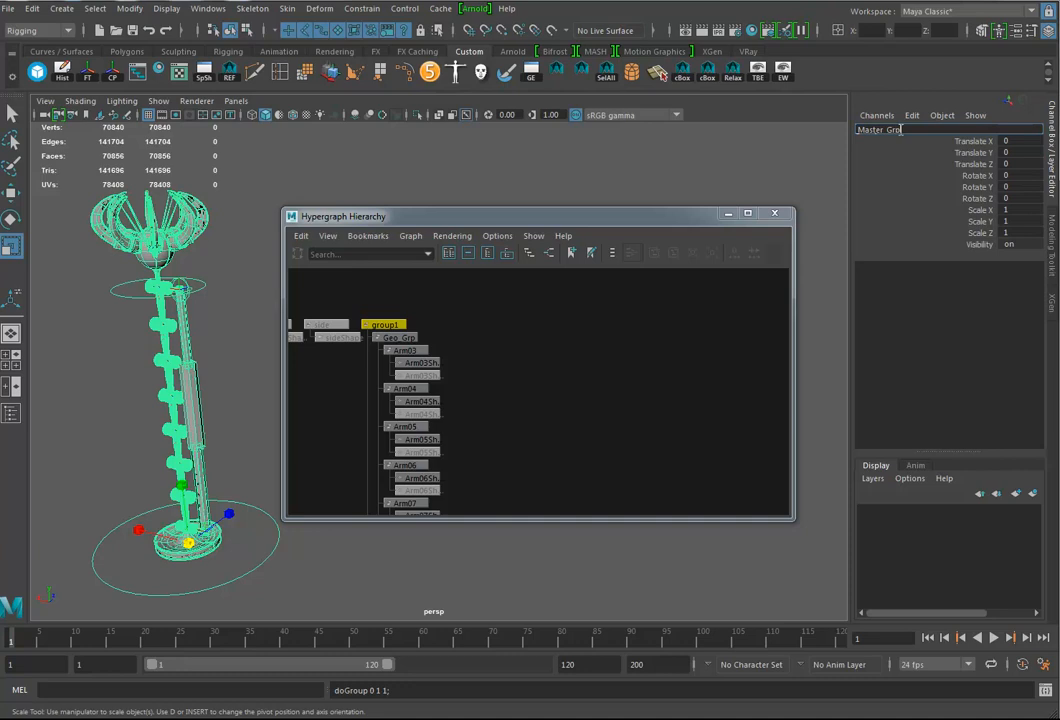
{"action": "key", "text": "Return"}
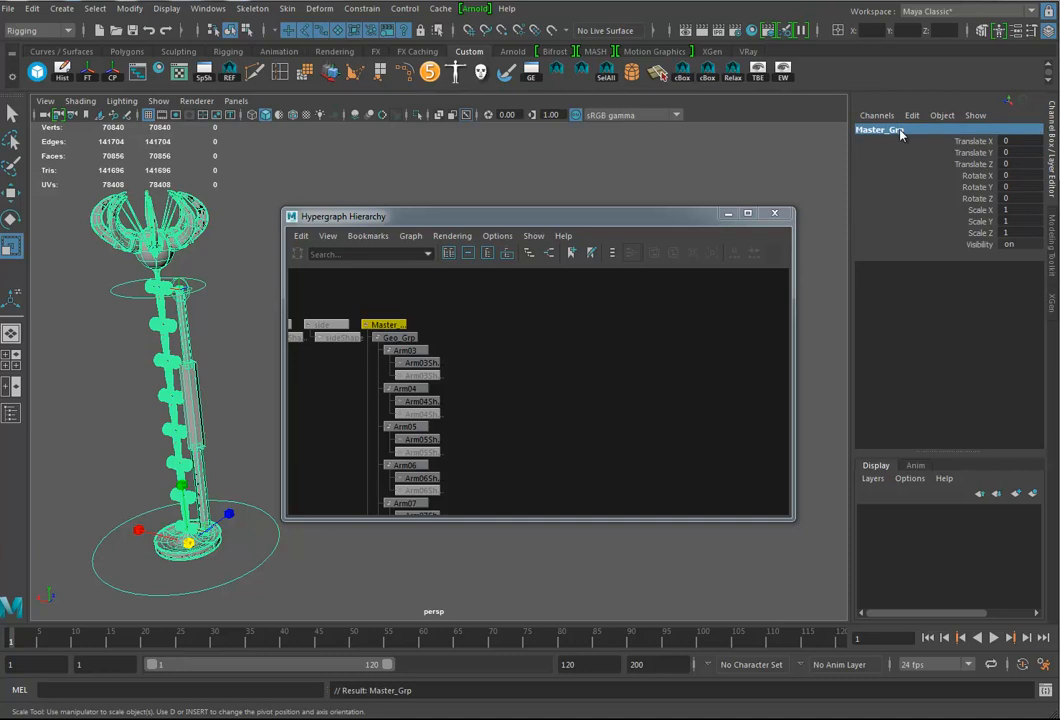
Collapse Master_Grp in the hierarchy graph and re-expand it to show only its direct subgroups
{"action": "right_click_drag", "start_coordinate": [508, 445], "coordinate": [417, 411], "text": "alt"}
{"action": "middle_click_drag", "start_coordinate": [417, 411], "coordinate": [401, 403], "text": "alt"}
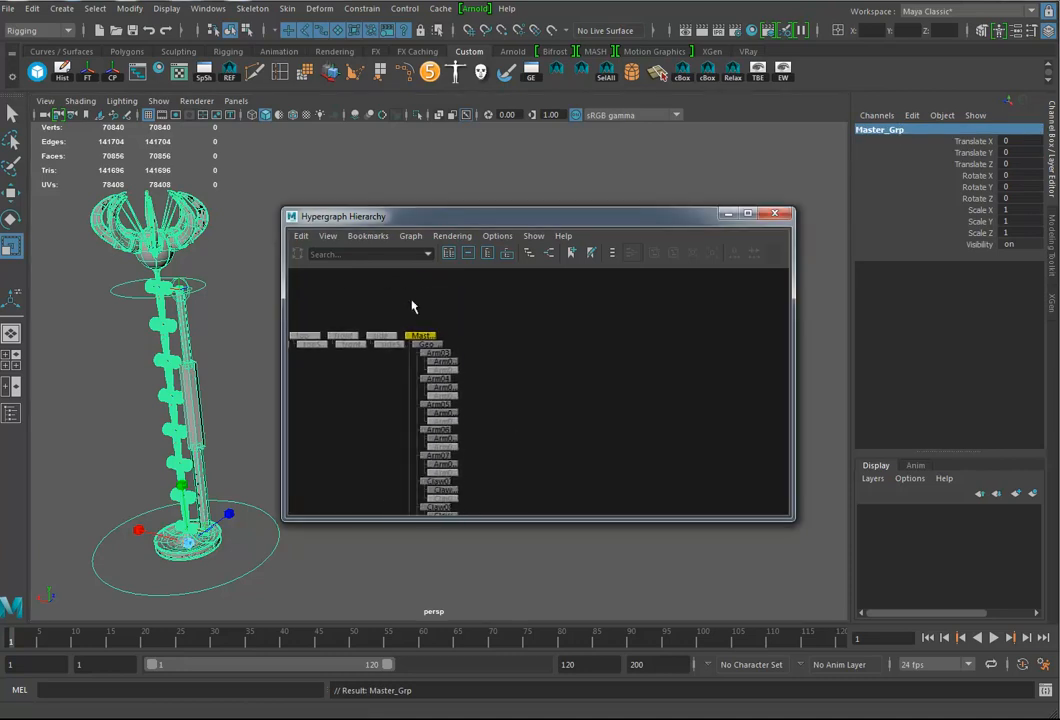
{"action": "right_click_drag", "start_coordinate": [405, 426], "coordinate": [464, 428], "text": "alt"}
{"action": "middle_click_drag", "start_coordinate": [464, 428], "coordinate": [476, 432], "text": "alt"}
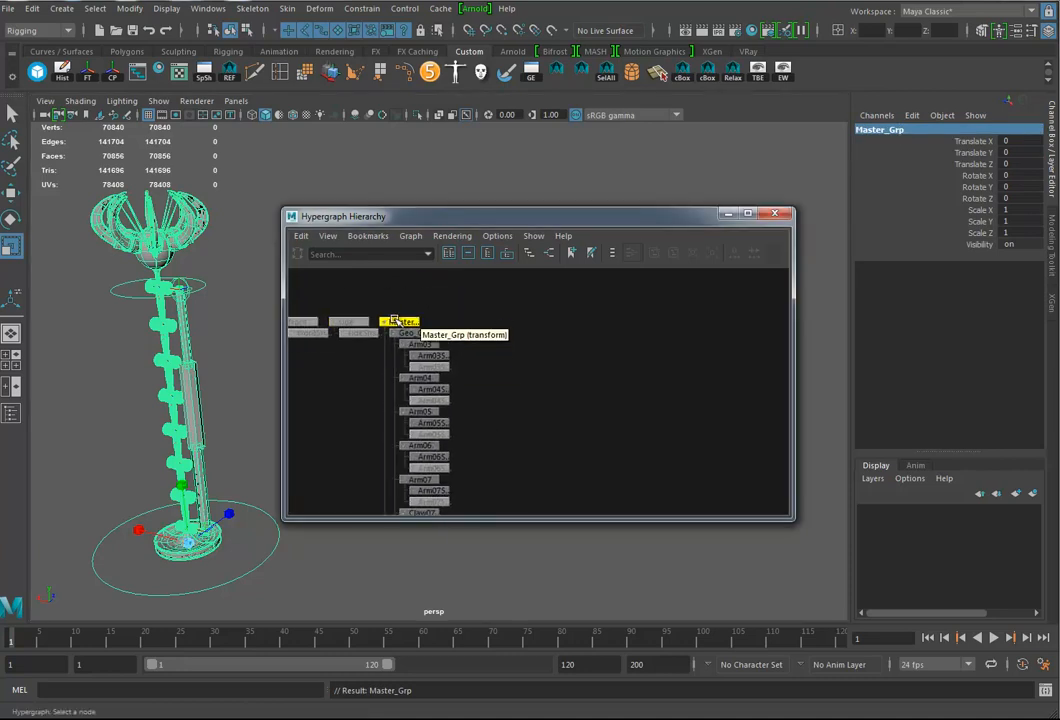
{"action": "double_click", "coordinate": [400, 324]}
{"action": "right_click_drag", "start_coordinate": [400, 326], "coordinate": [580, 426], "text": "alt"}
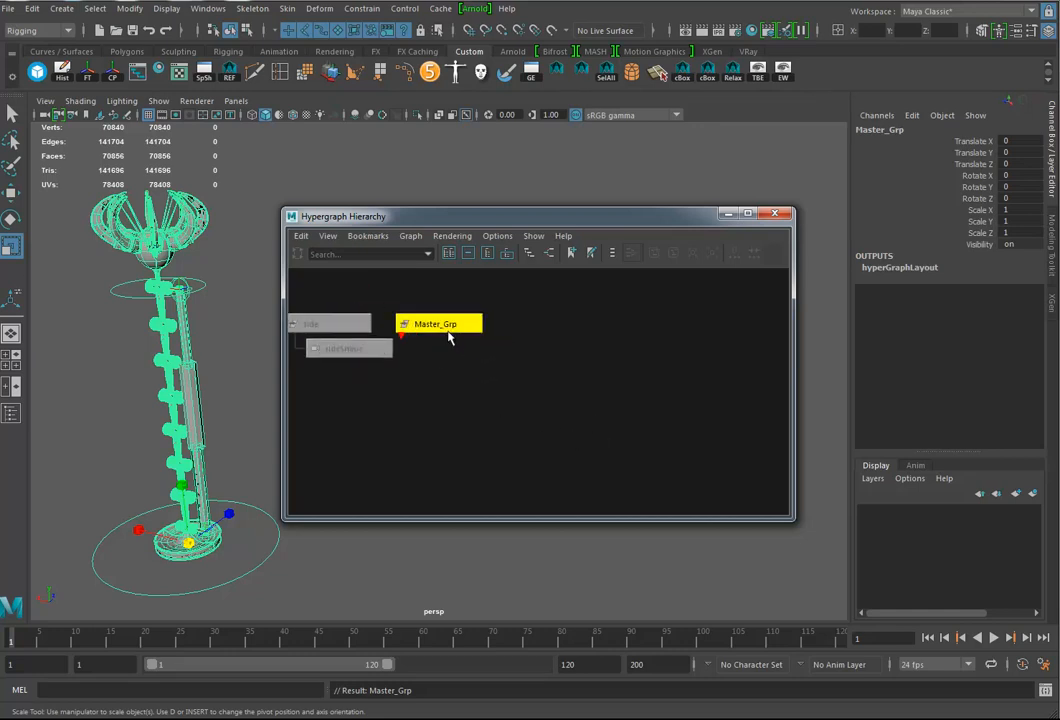
{"action": "double_click", "coordinate": [440, 325]}
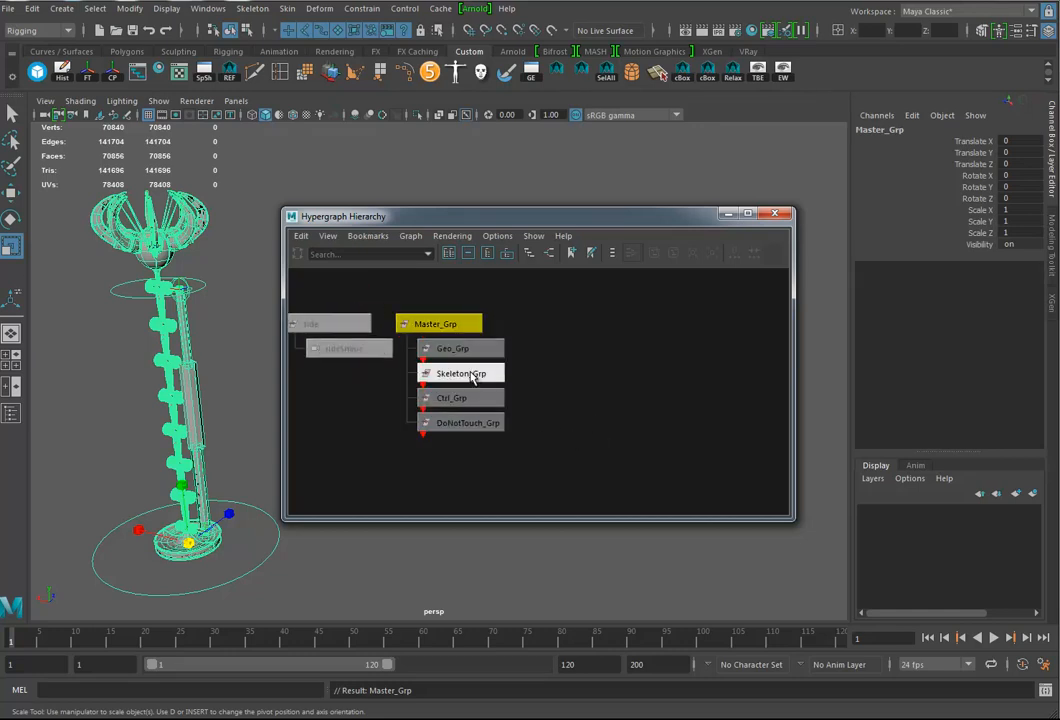
Narrow the hierarchy graph window, open the Outliner beside it and expand Master_Grp there
{"action": "left_click_drag", "start_coordinate": [792, 343], "coordinate": [662, 343]}
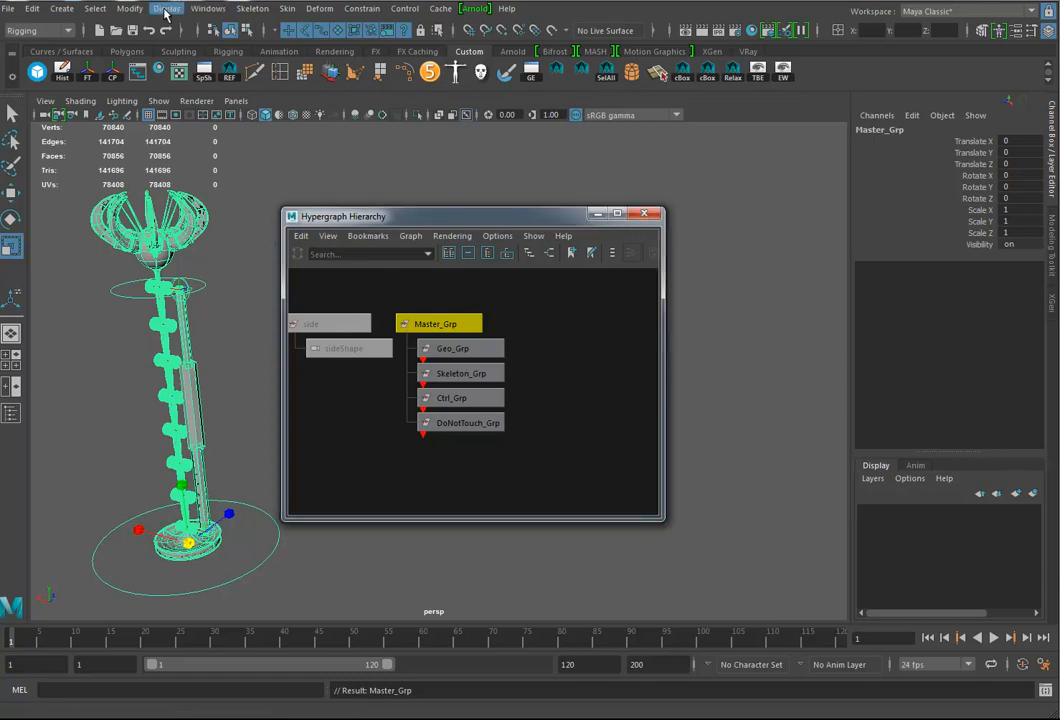
{"action": "left_click", "coordinate": [205, 10]}
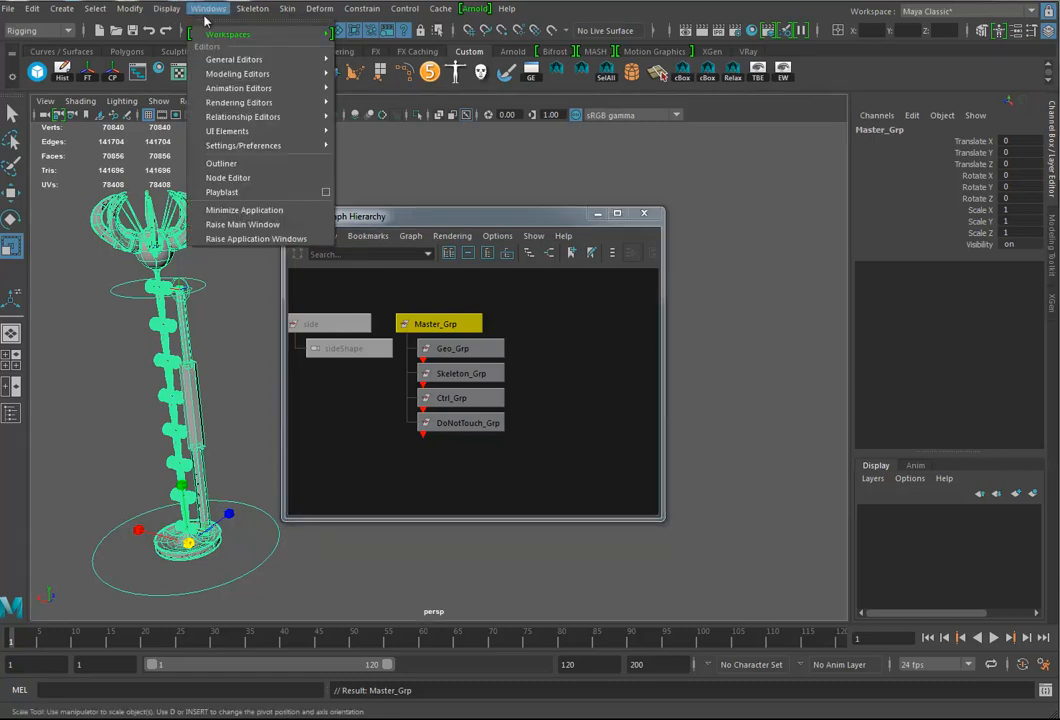
{"action": "left_click", "coordinate": [222, 164]}
{"action": "left_click_drag", "start_coordinate": [428, 220], "coordinate": [633, 144]}
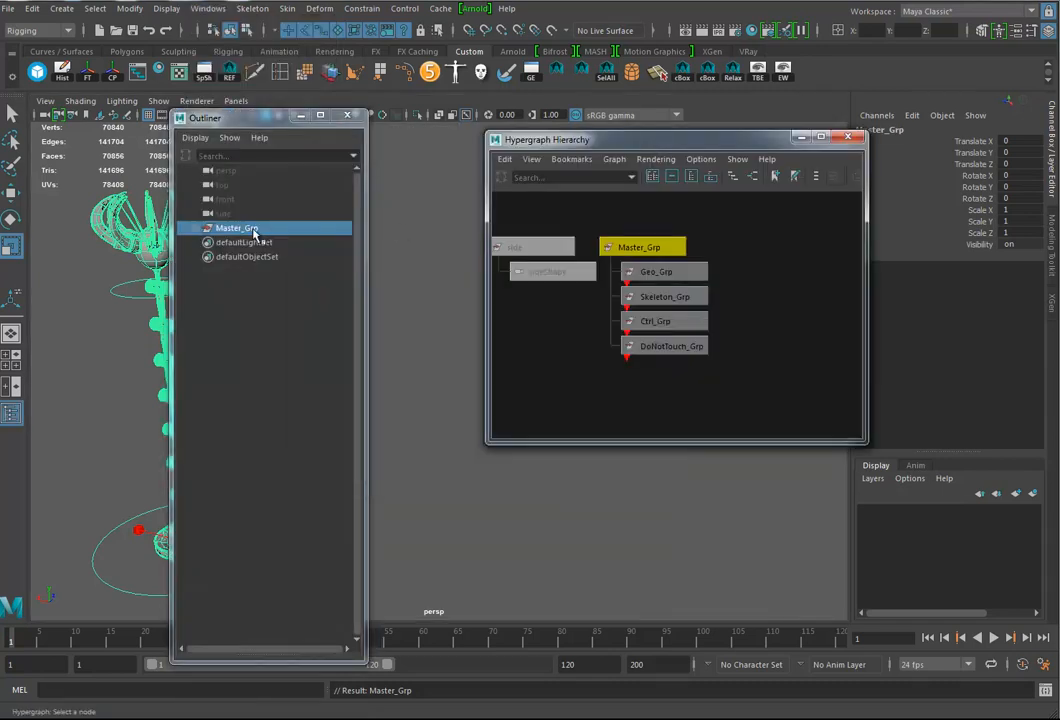
{"action": "left_click", "coordinate": [200, 228]}
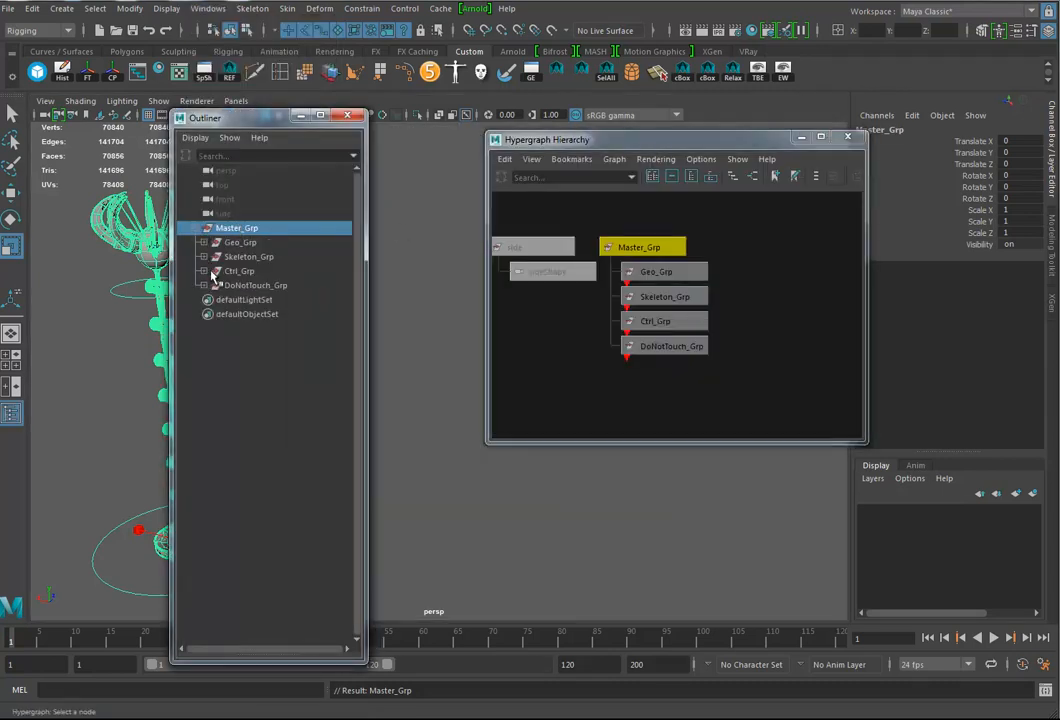
Examine the contents of Skeleton_Grp and DoNotTouch_Grp in the Outliner, closing it and the hierarchy graph when done
{"action": "left_click", "coordinate": [203, 257]}
{"action": "left_click", "coordinate": [212, 271]}
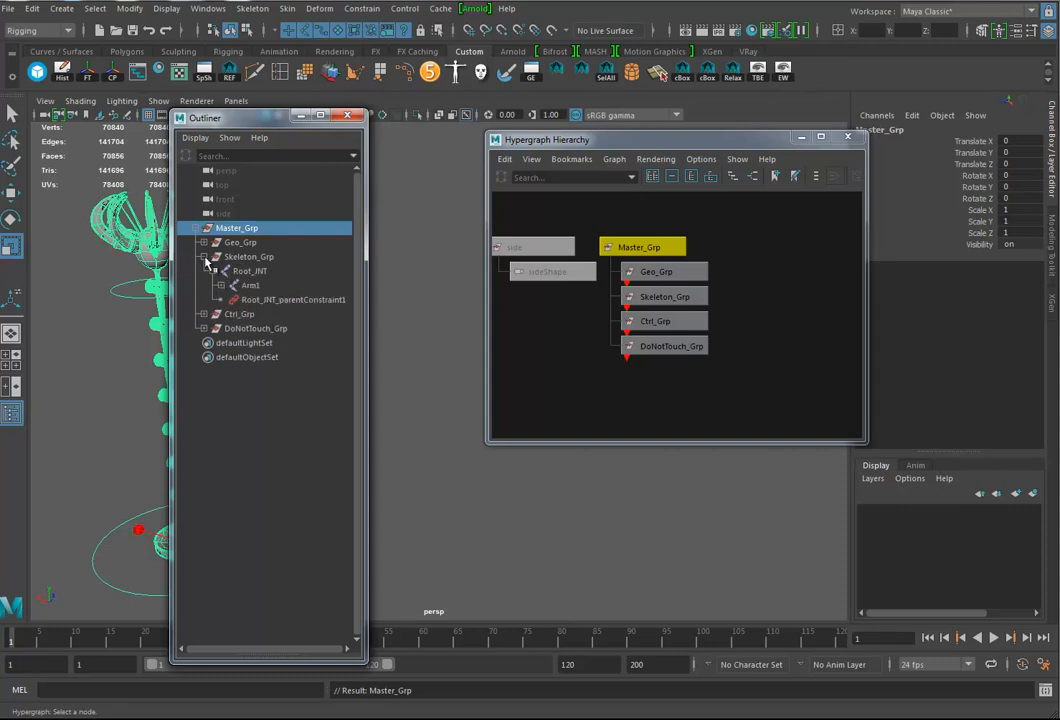
{"action": "left_click", "coordinate": [203, 257]}
{"action": "left_click", "coordinate": [203, 285]}
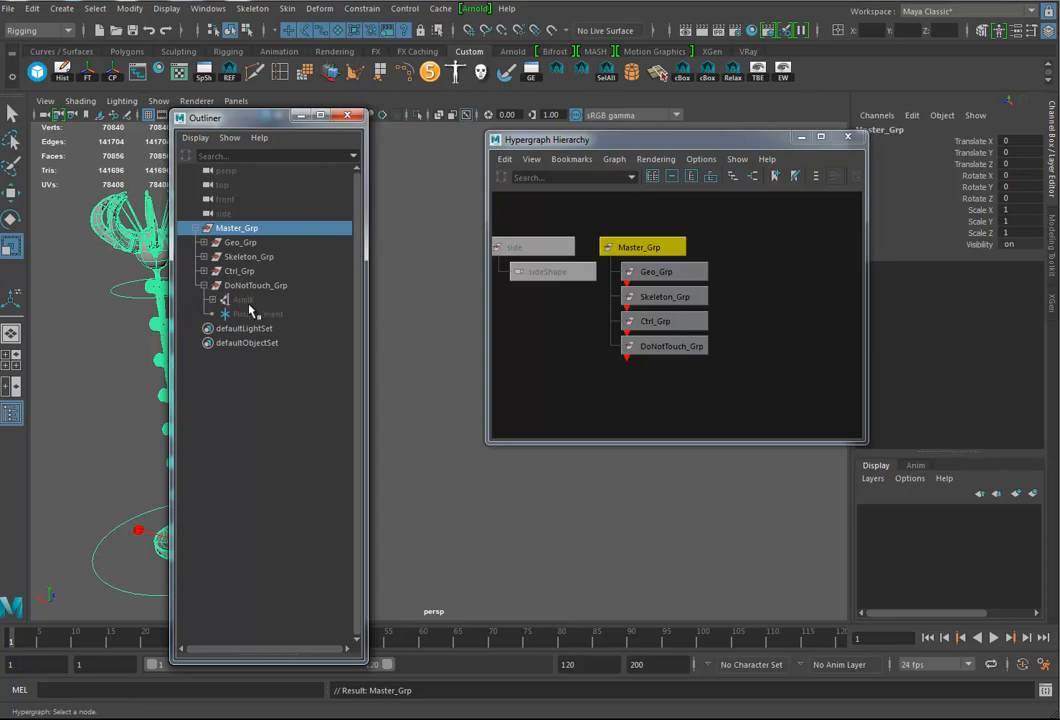
{"action": "left_click", "coordinate": [203, 285]}
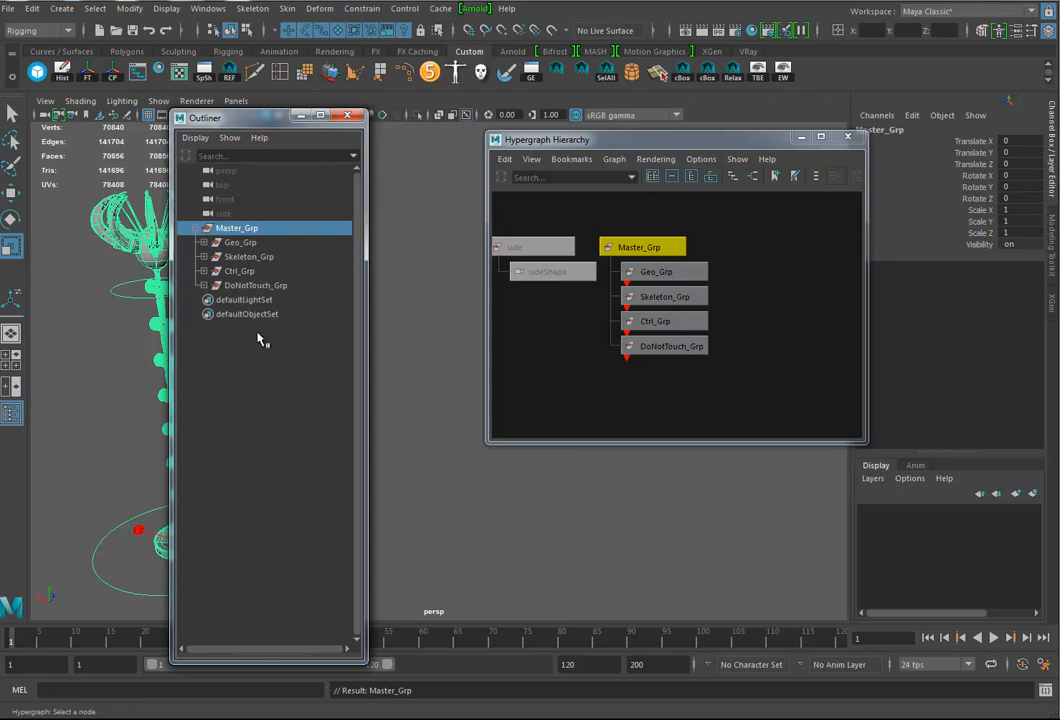
{"action": "left_click", "coordinate": [848, 138]}
{"action": "left_click", "coordinate": [347, 116]}
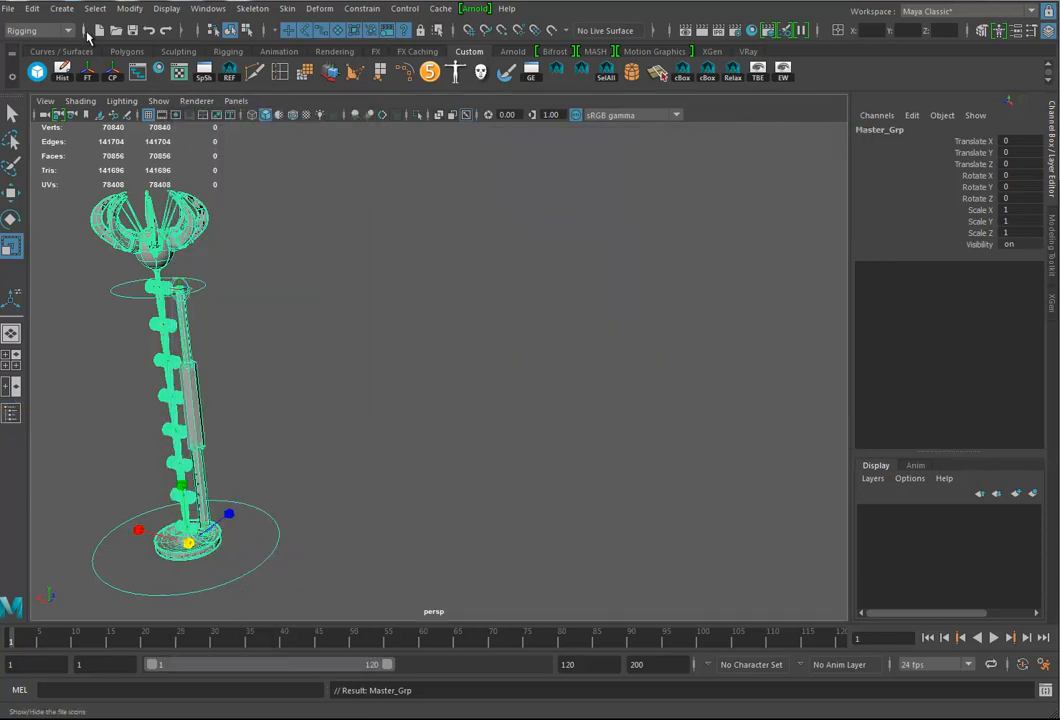
Save the scene under the new name Clawe07_RigReady in the project's scenes folder, accepting the student version notice
{"action": "left_click", "coordinate": [8, 10]}
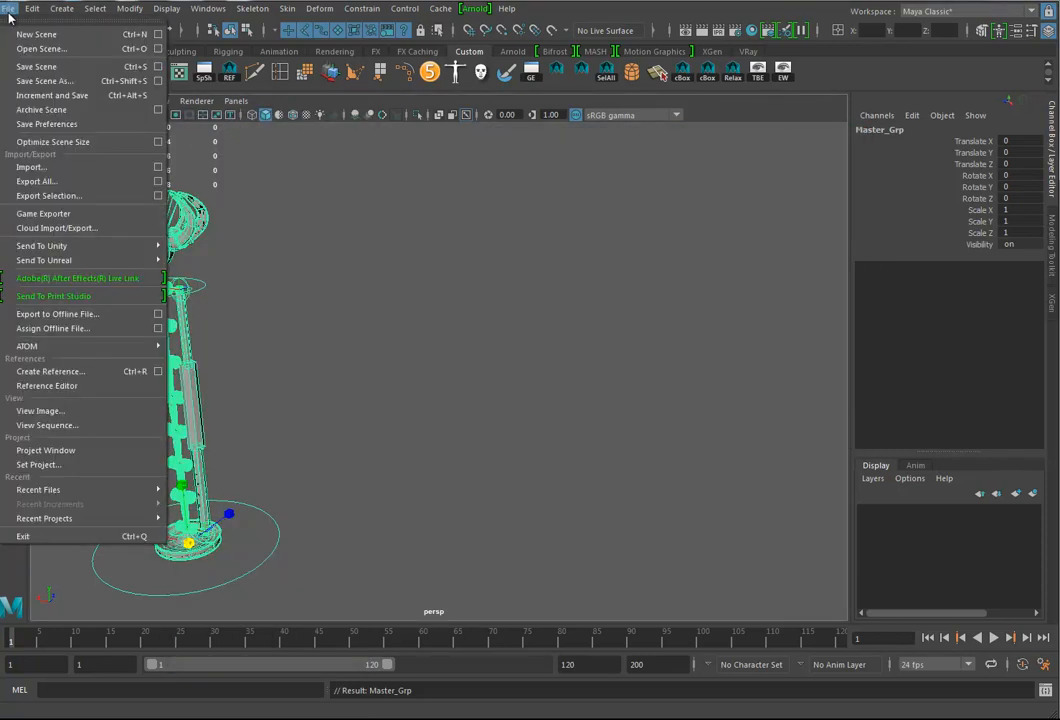
{"action": "left_click", "coordinate": [44, 81]}
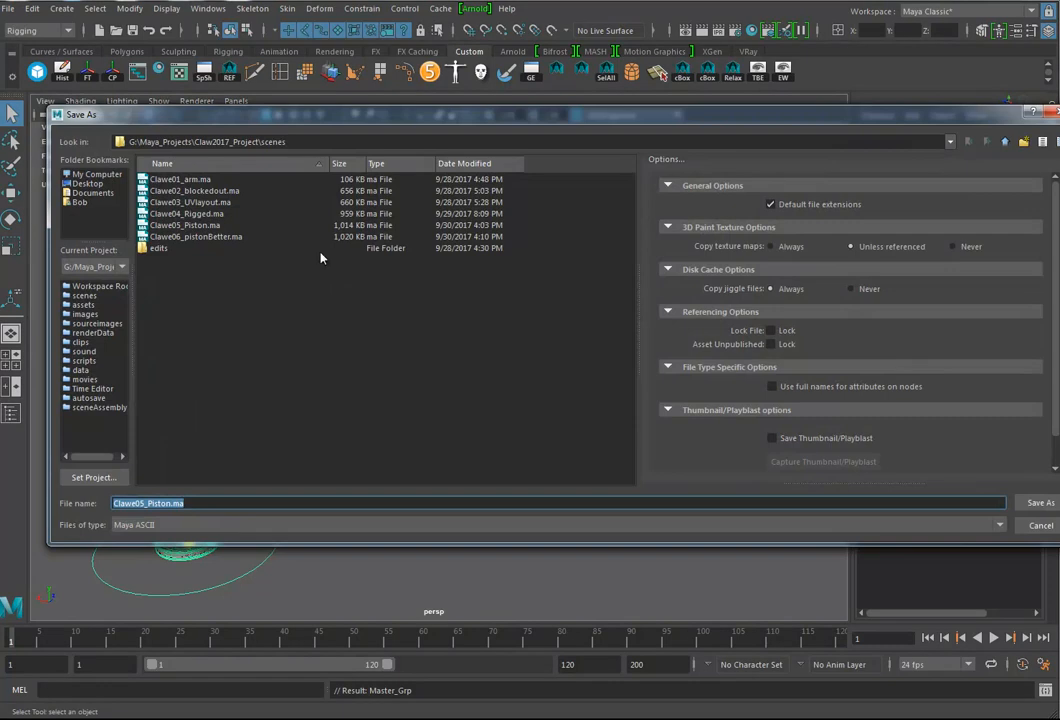
{"action": "left_click", "coordinate": [200, 237]}
{"action": "left_click_drag", "start_coordinate": [206, 503], "coordinate": [140, 503]}
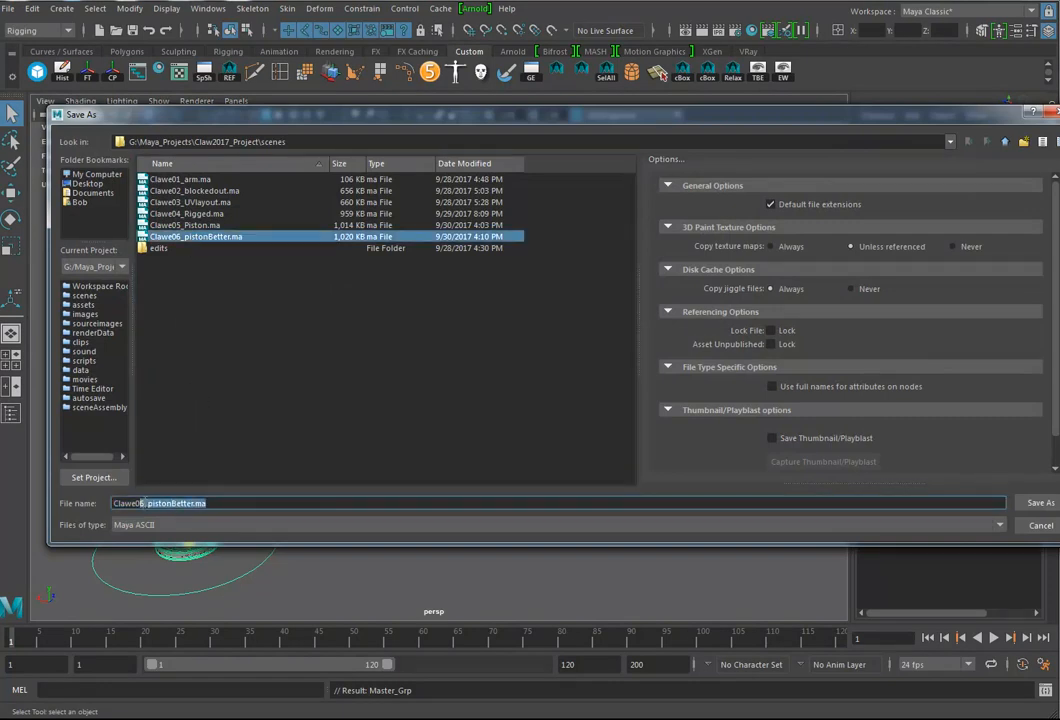
{"action": "type", "text": "7_RigReady"}
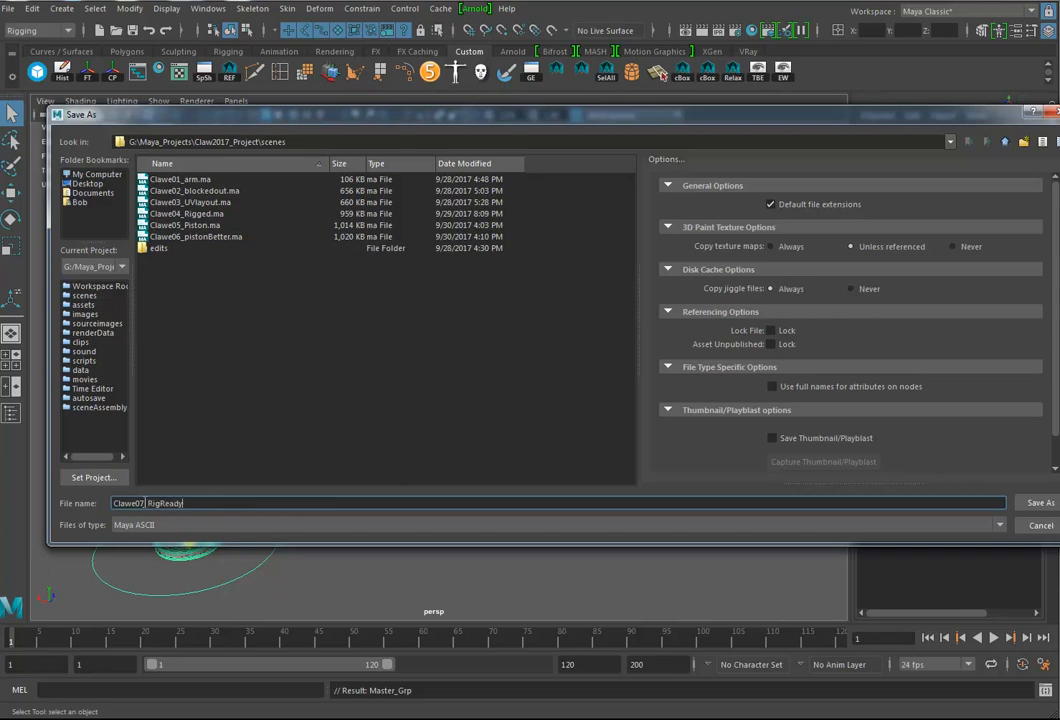
{"action": "key", "text": "Return"}
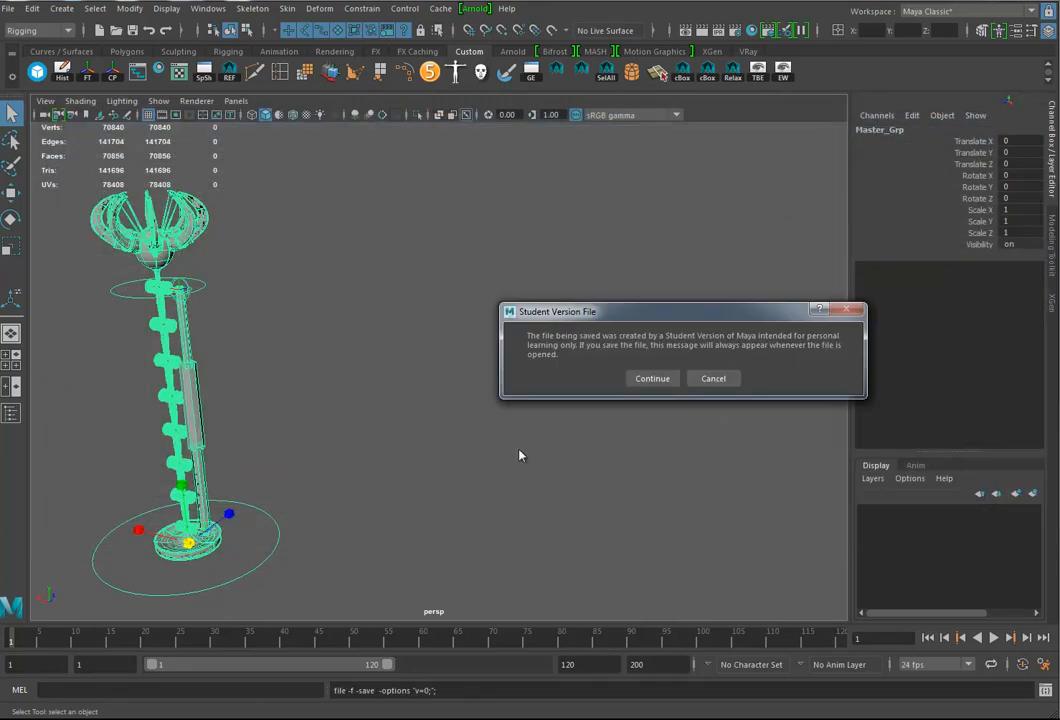
{"action": "left_click", "coordinate": [654, 381]}
{"action": "key", "text": "r"}
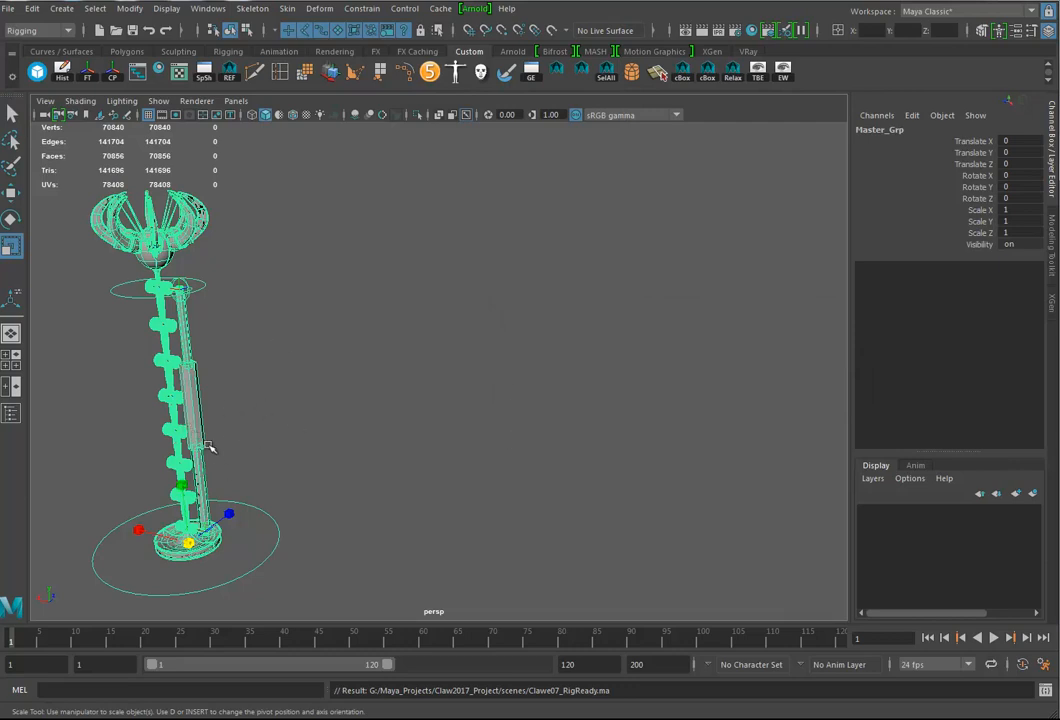
Select the middle piston mesh and inspect the upper part of the piston and its joint at close range
{"action": "left_click", "coordinate": [199, 401]}
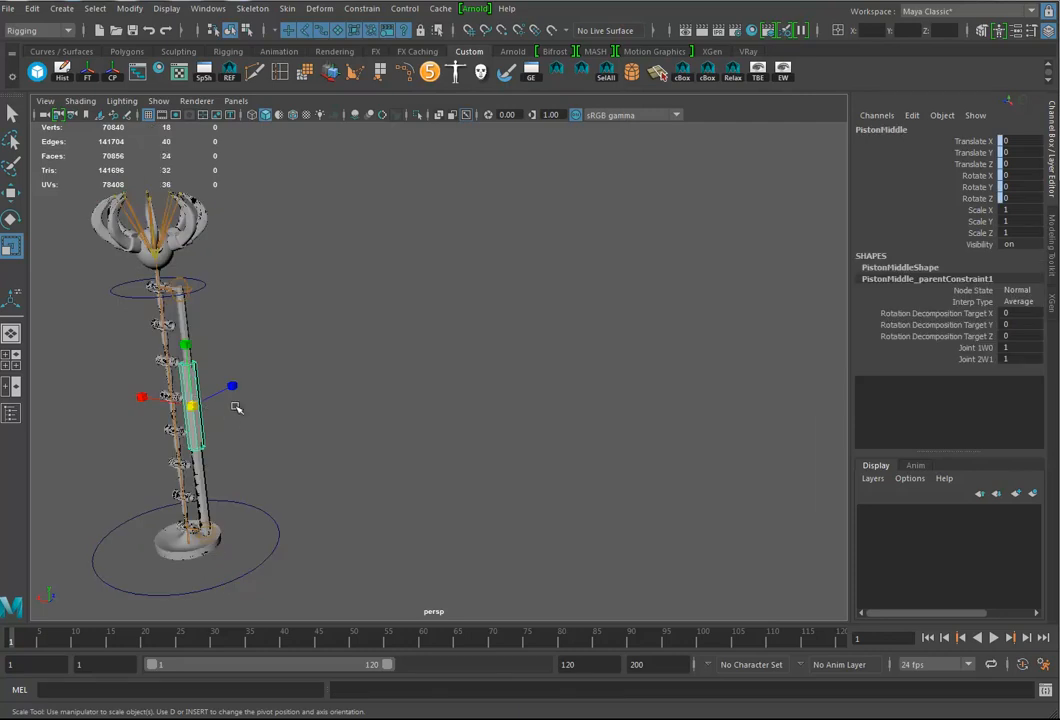
{"action": "middle_click_drag", "start_coordinate": [295, 410], "coordinate": [445, 445], "text": "alt"}
{"action": "right_click_drag", "start_coordinate": [414, 430], "coordinate": [670, 452], "text": "alt"}
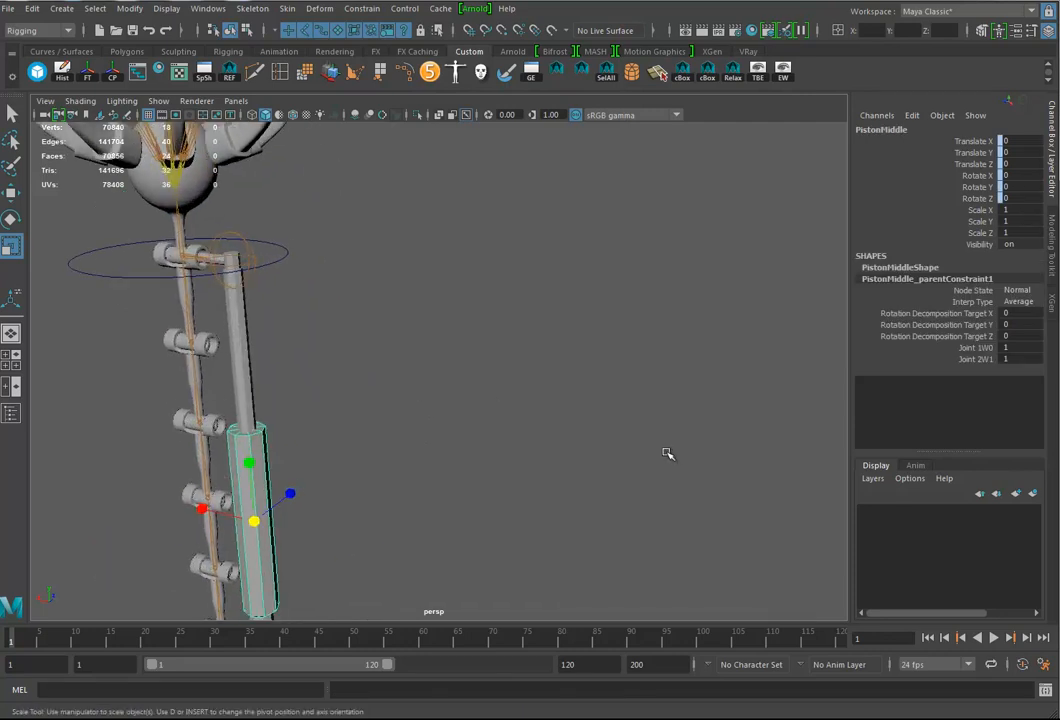
{"action": "middle_click_drag", "start_coordinate": [310, 410], "coordinate": [572, 454], "text": "alt"}
{"action": "left_click_drag", "start_coordinate": [572, 454], "coordinate": [554, 424], "text": "alt"}
{"action": "right_click_drag", "start_coordinate": [554, 424], "coordinate": [513, 497], "text": "alt"}
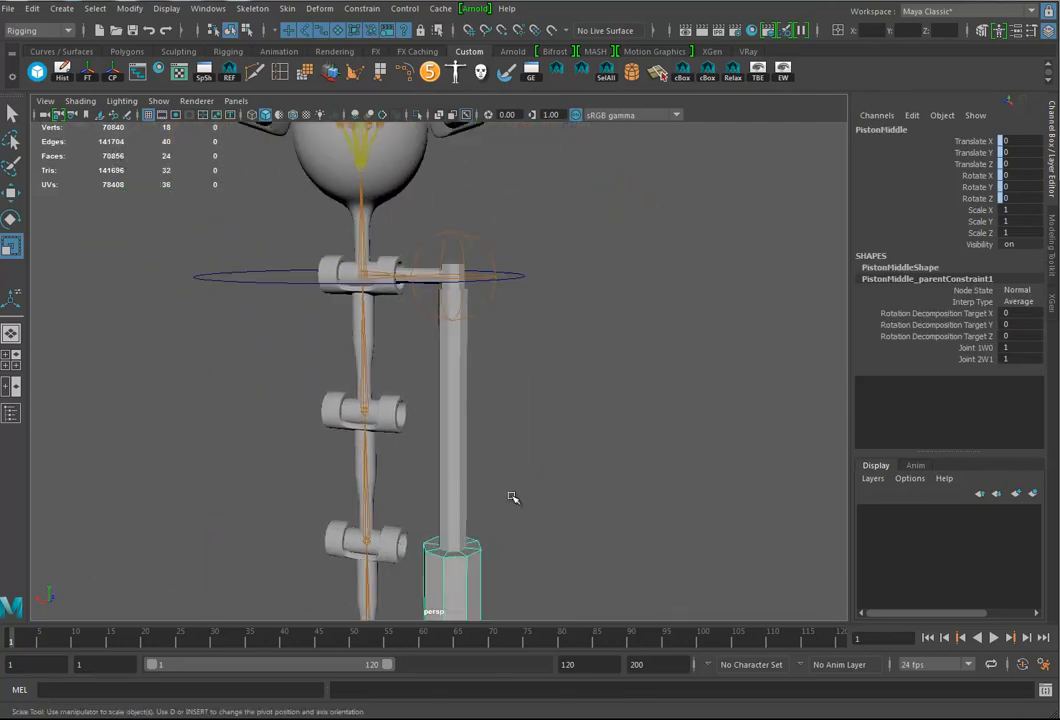
Preview the upper piston mesh Piston02 with smooth mesh display and return it to its unsmoothed display
{"action": "left_click", "coordinate": [450, 400]}
{"action": "left_click_drag", "start_coordinate": [499, 400], "coordinate": [482, 433], "text": "alt"}
{"action": "right_click_drag", "start_coordinate": [482, 433], "coordinate": [484, 440], "text": "alt"}
{"action": "key", "text": "3"}
{"action": "mouse_move", "coordinate": [507, 430]}
{"action": "left_mouse_down", "text": "alt"}
{"action": "mouse_move", "coordinate": [511, 405]}
{"action": "mouse_move", "coordinate": [501, 432]}
{"action": "left_mouse_up", "text": "alt"}
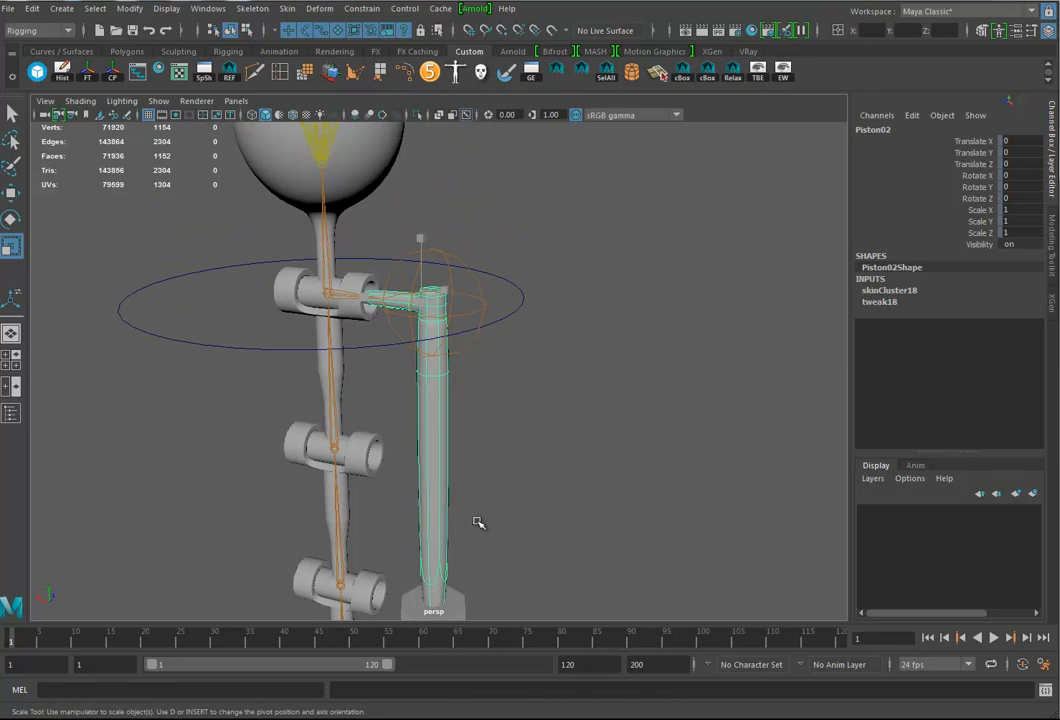
{"action": "key", "text": "1"}
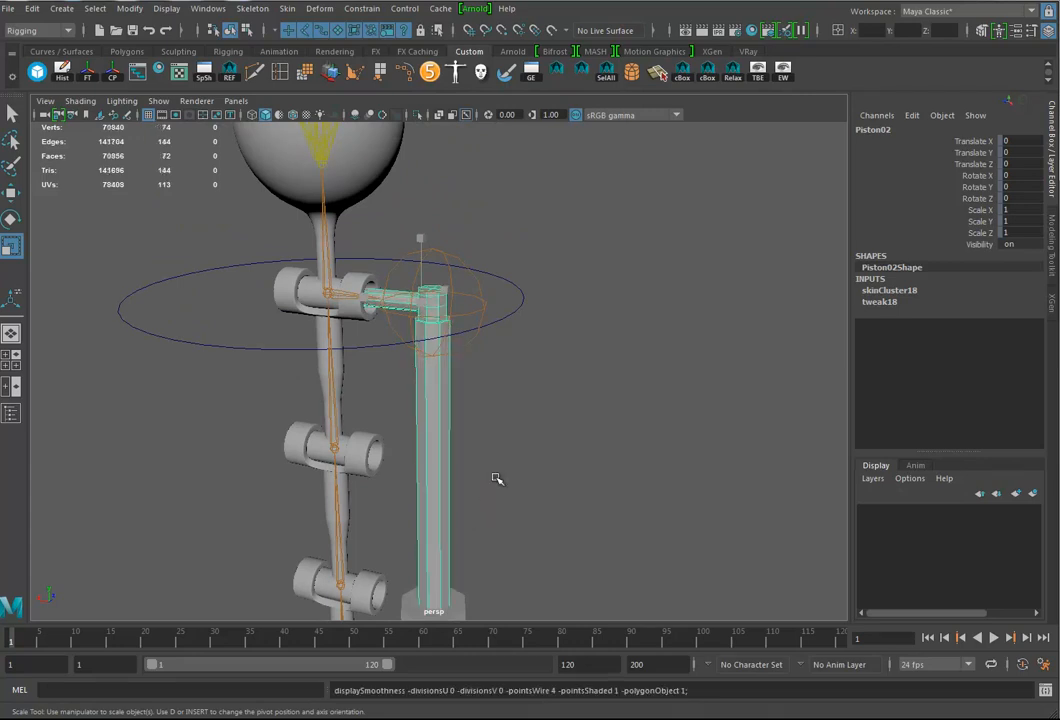
{"action": "left_click_drag", "start_coordinate": [514, 503], "coordinate": [525, 485], "text": "alt"}
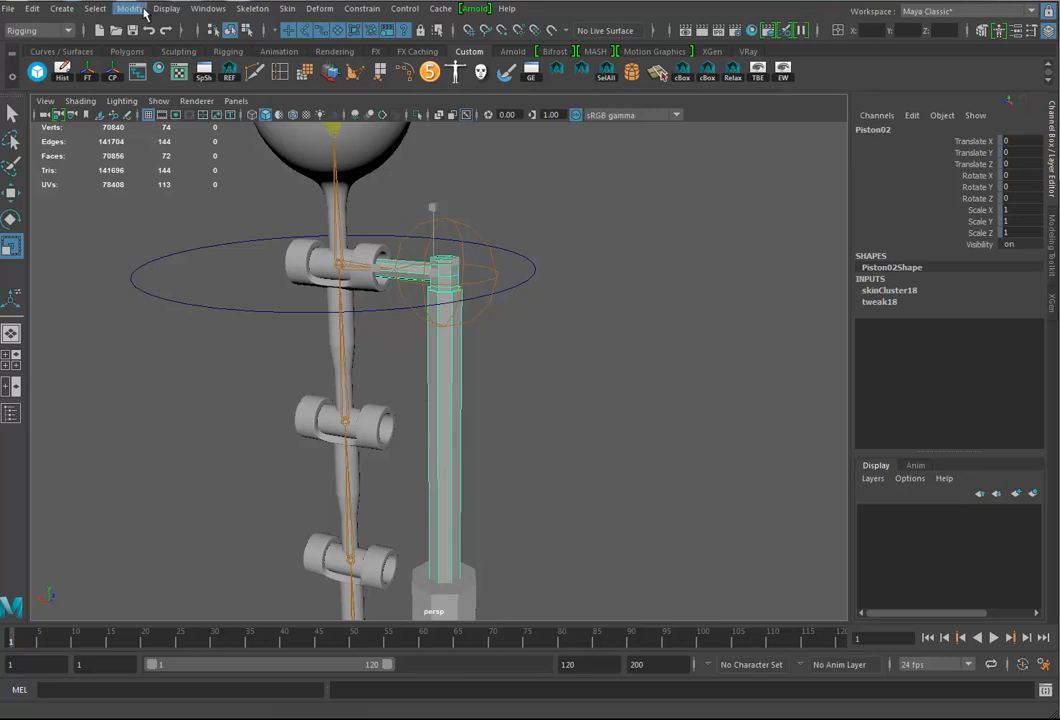
Review the Delete All by Type options, including History and Non-Deformer History, without choosing any, and deselect the piston mesh
{"action": "left_click", "coordinate": [35, 12]}
{"action": "mouse_move", "coordinate": [78, 177]}
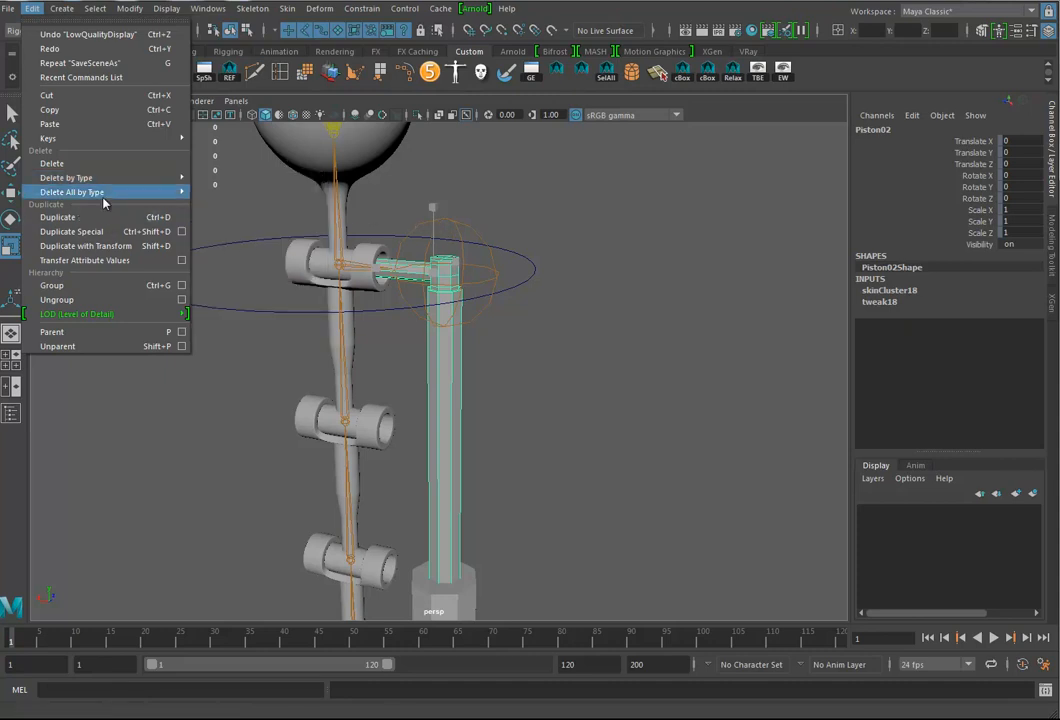
{"action": "mouse_move", "coordinate": [103, 196]}
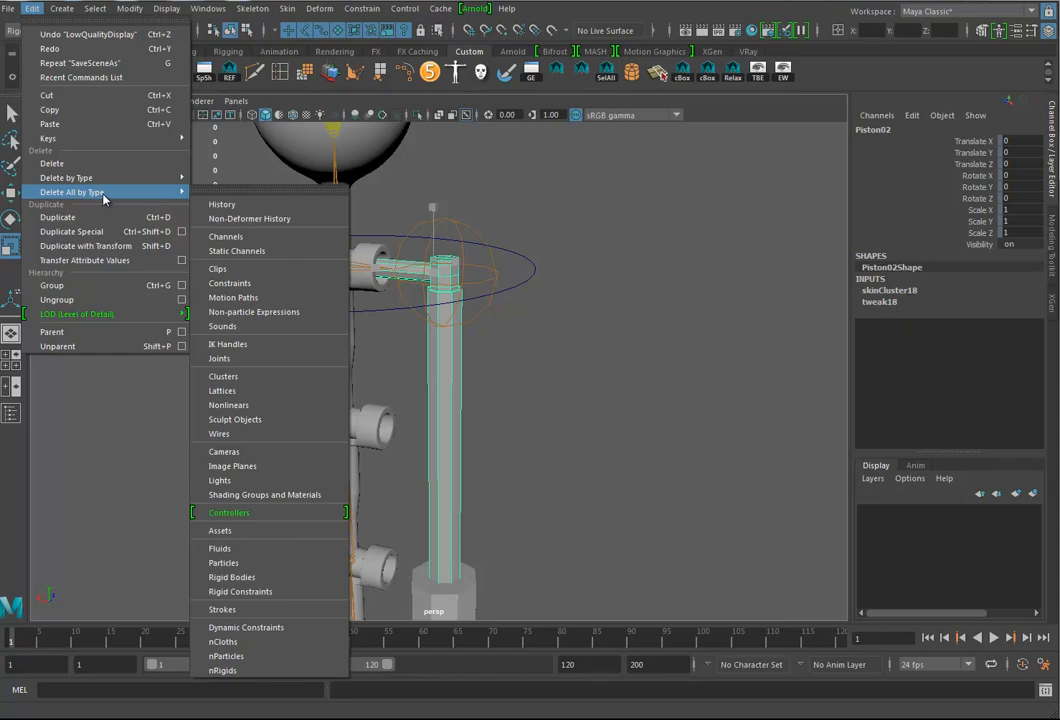
{"action": "left_click", "coordinate": [657, 354]}
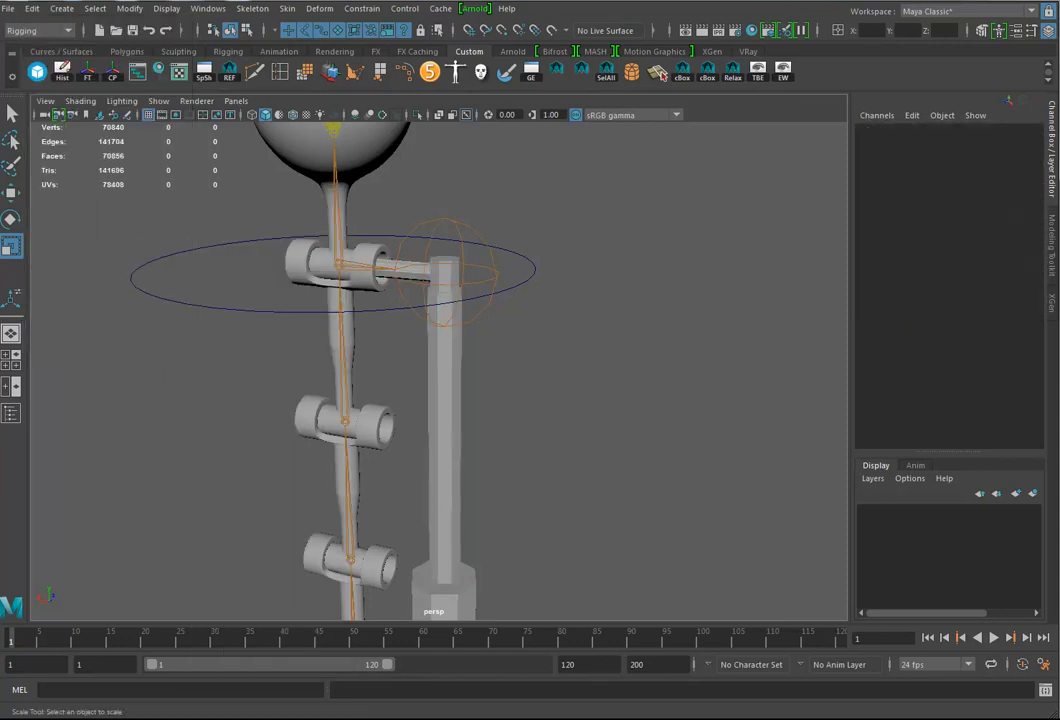